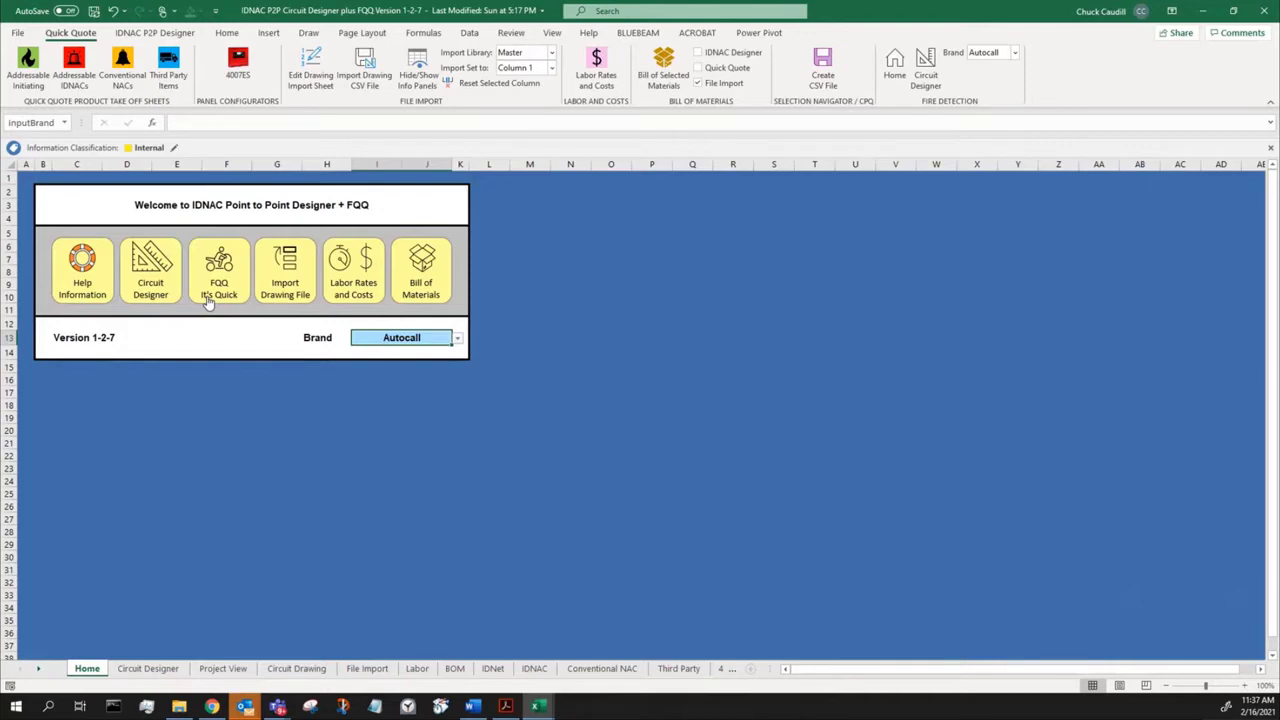
# Open the Circuit Designer sheet and look over its settings and device table.
pyautogui.click(156, 288)
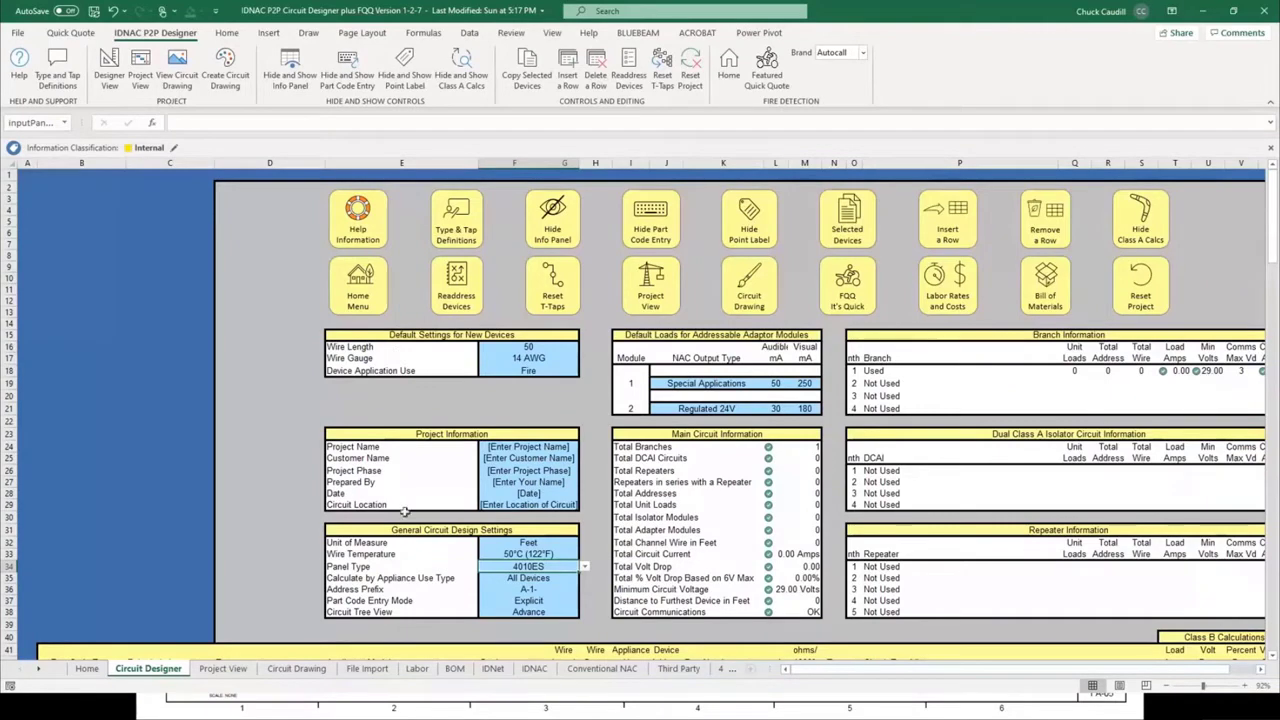
pyautogui.scroll(-7, 758, 525)
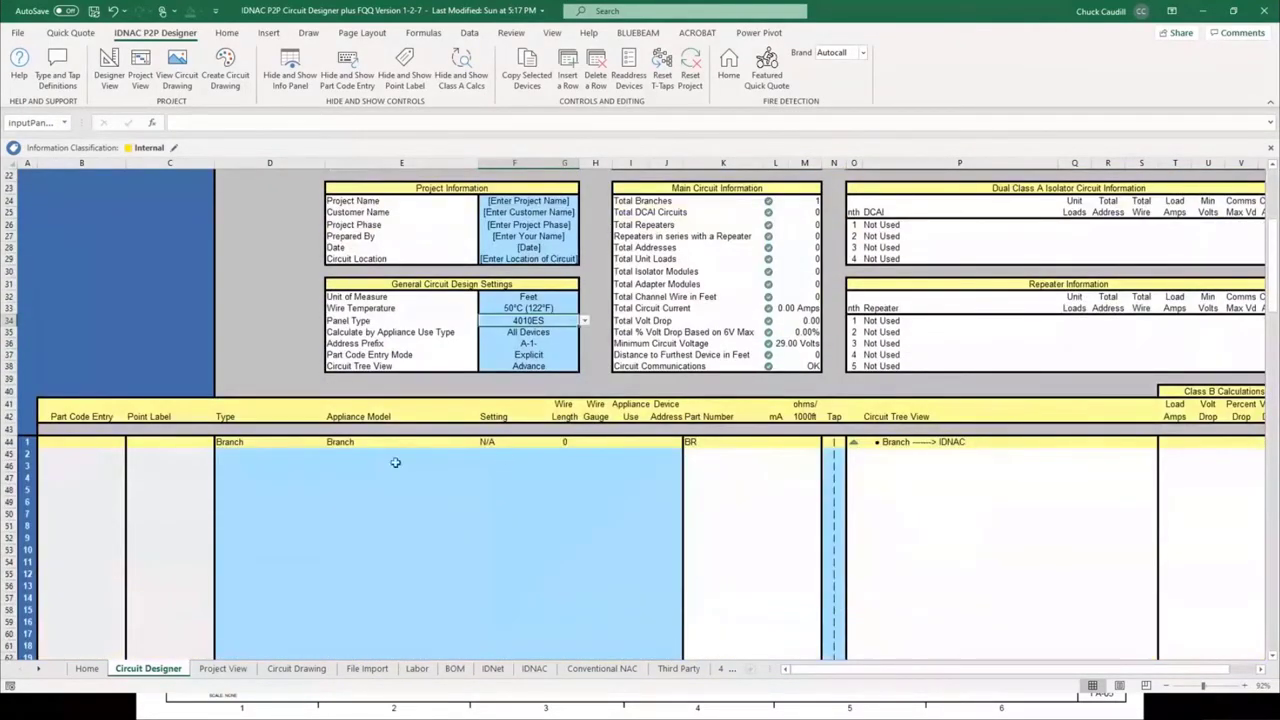
pyautogui.scroll(7, 599, 566)
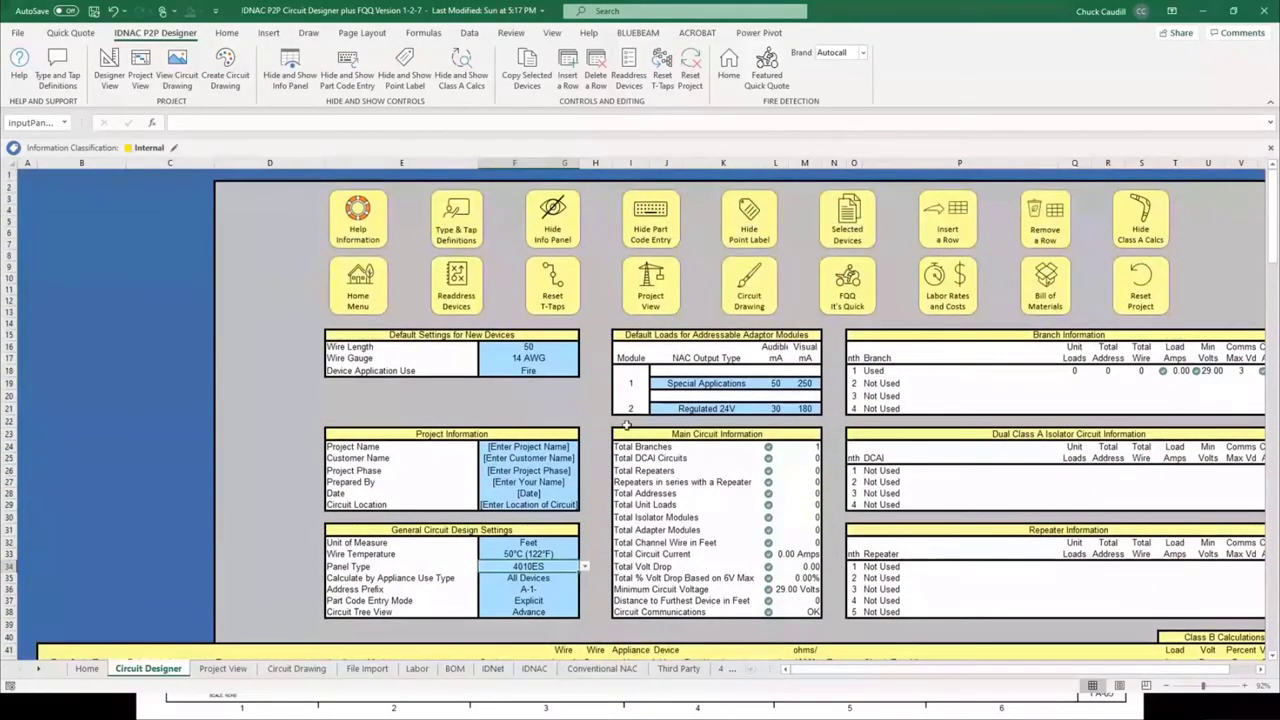
# Hide the info panel and show it again.
pyautogui.click(553, 212)
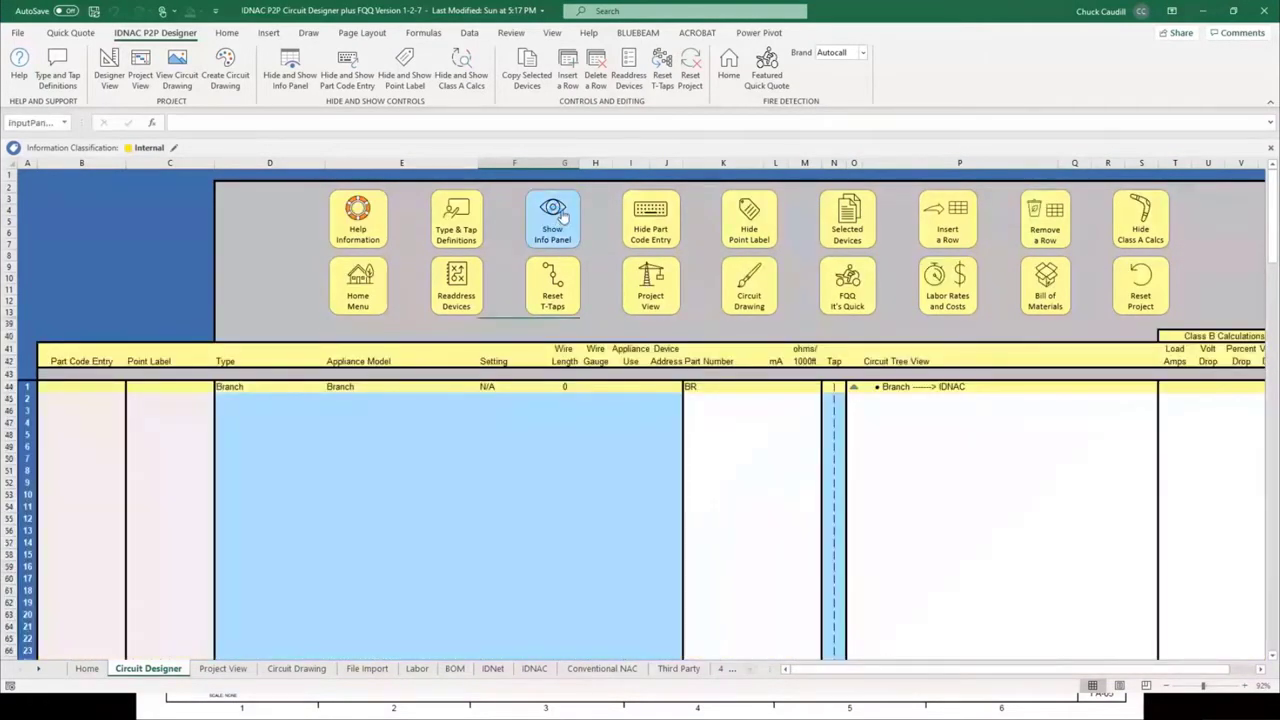
pyautogui.click(292, 70)
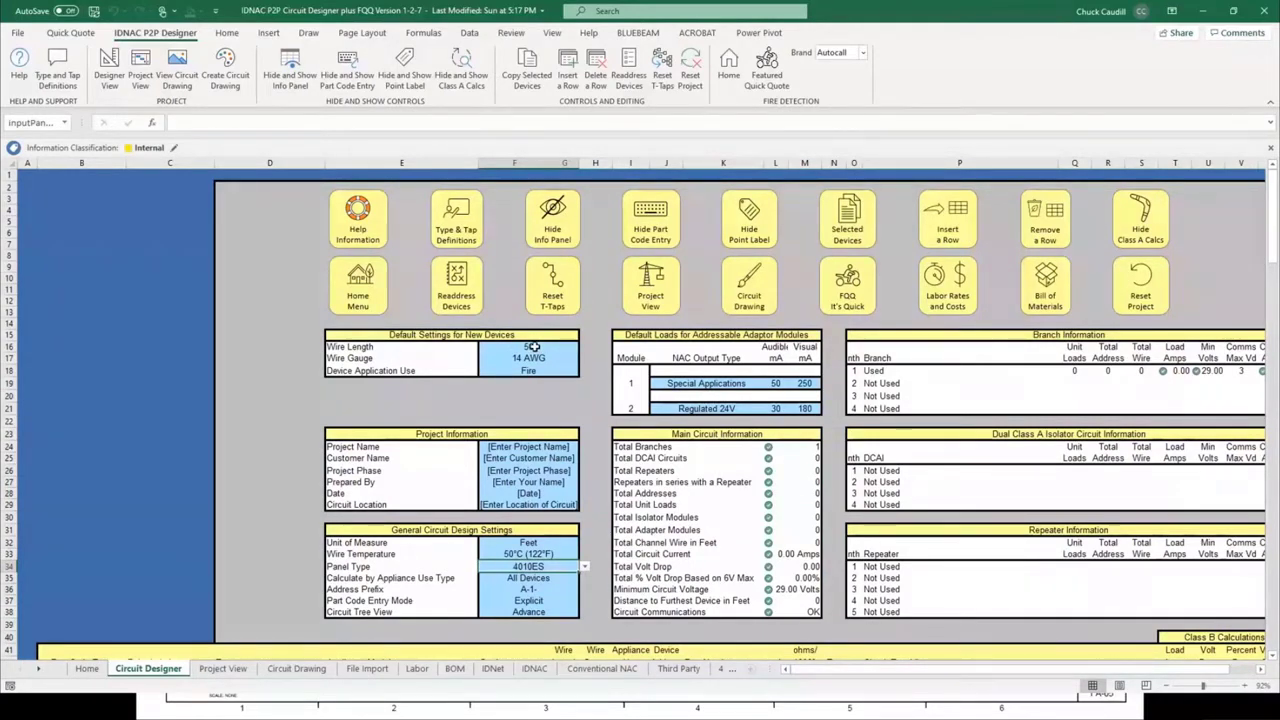
# Examine the default wire gauge and device application use options for new devices.
pyautogui.scroll(-4, 561, 500)
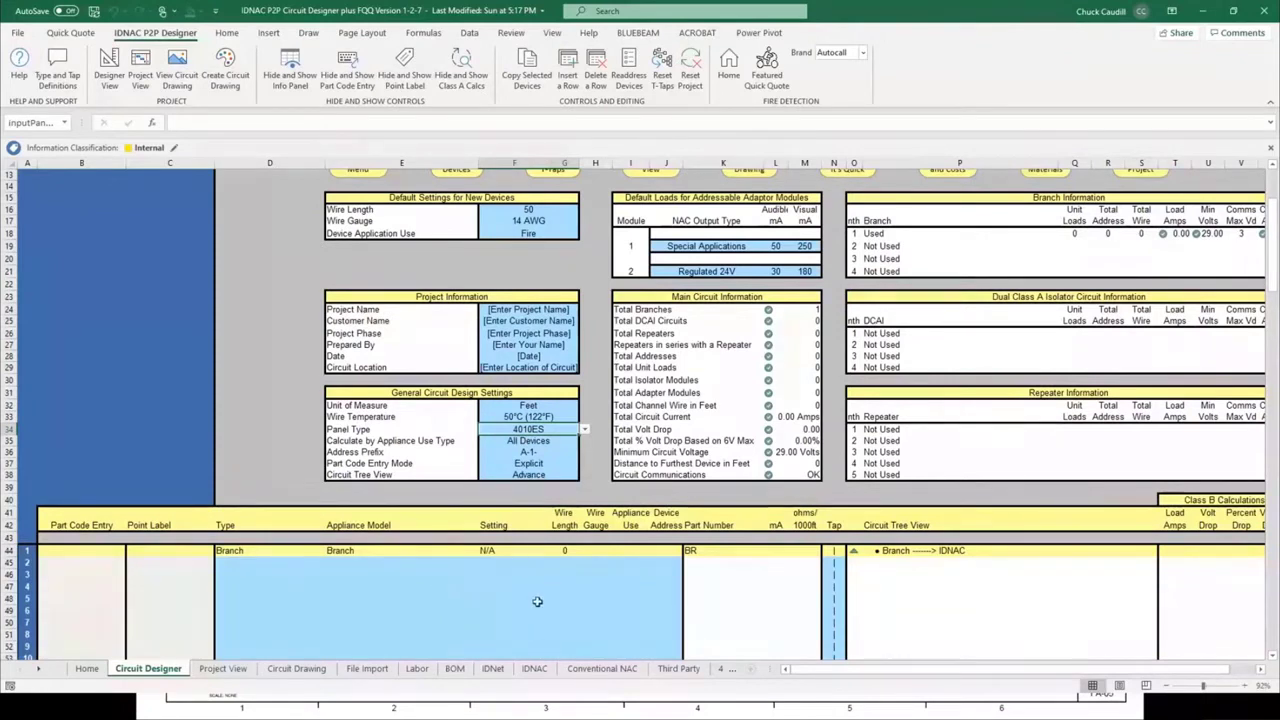
pyautogui.scroll(3, 554, 565)
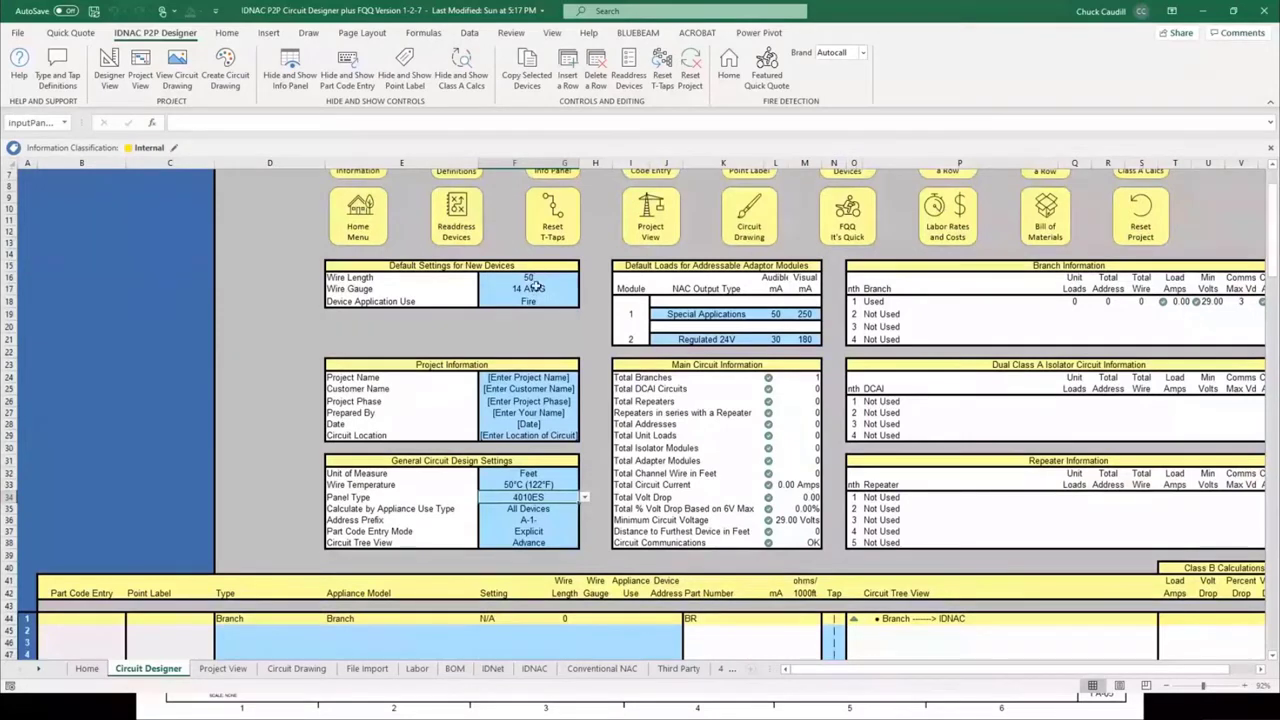
pyautogui.click(556, 292)
pyautogui.click(584, 289)
pyautogui.click(568, 312)
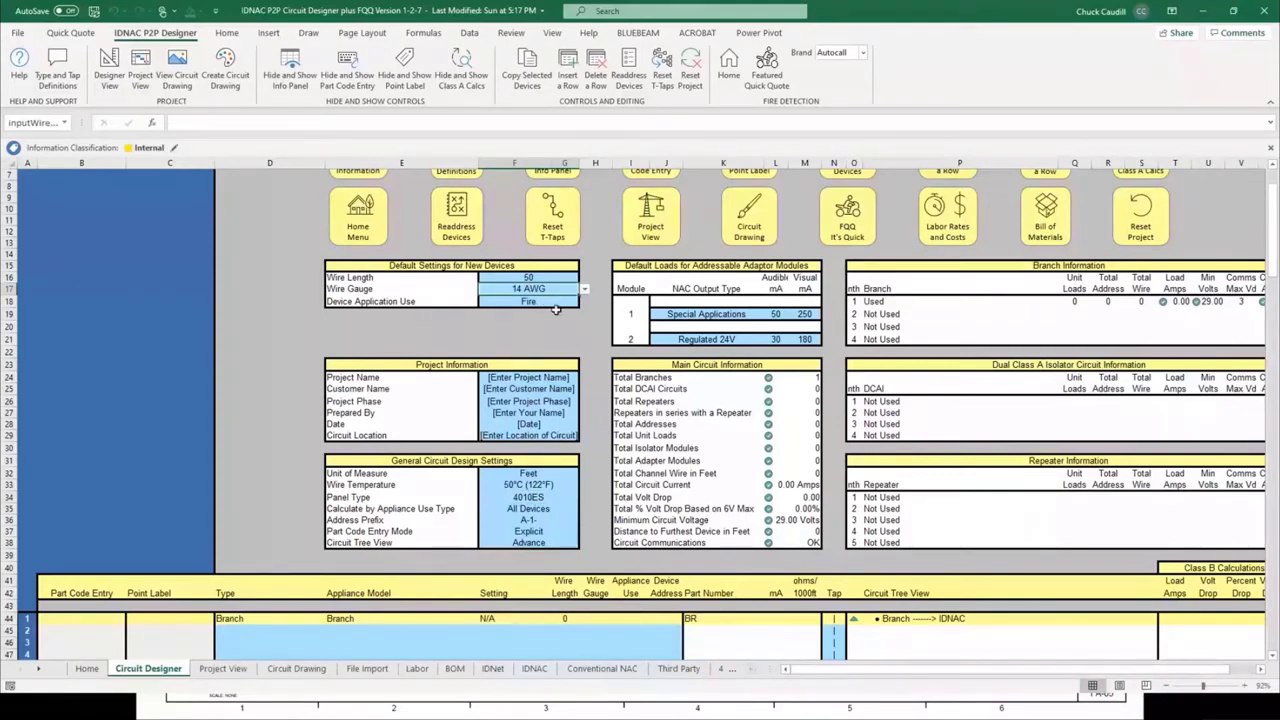
pyautogui.click(546, 304)
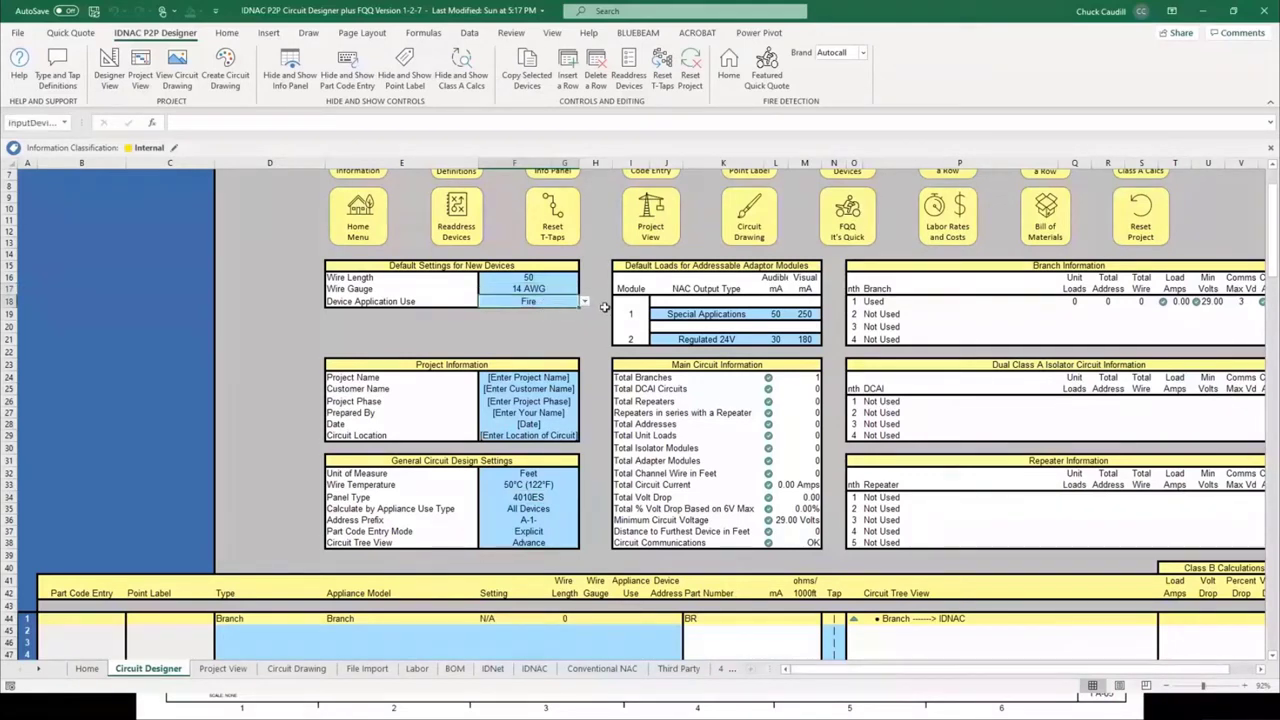
pyautogui.click(585, 302)
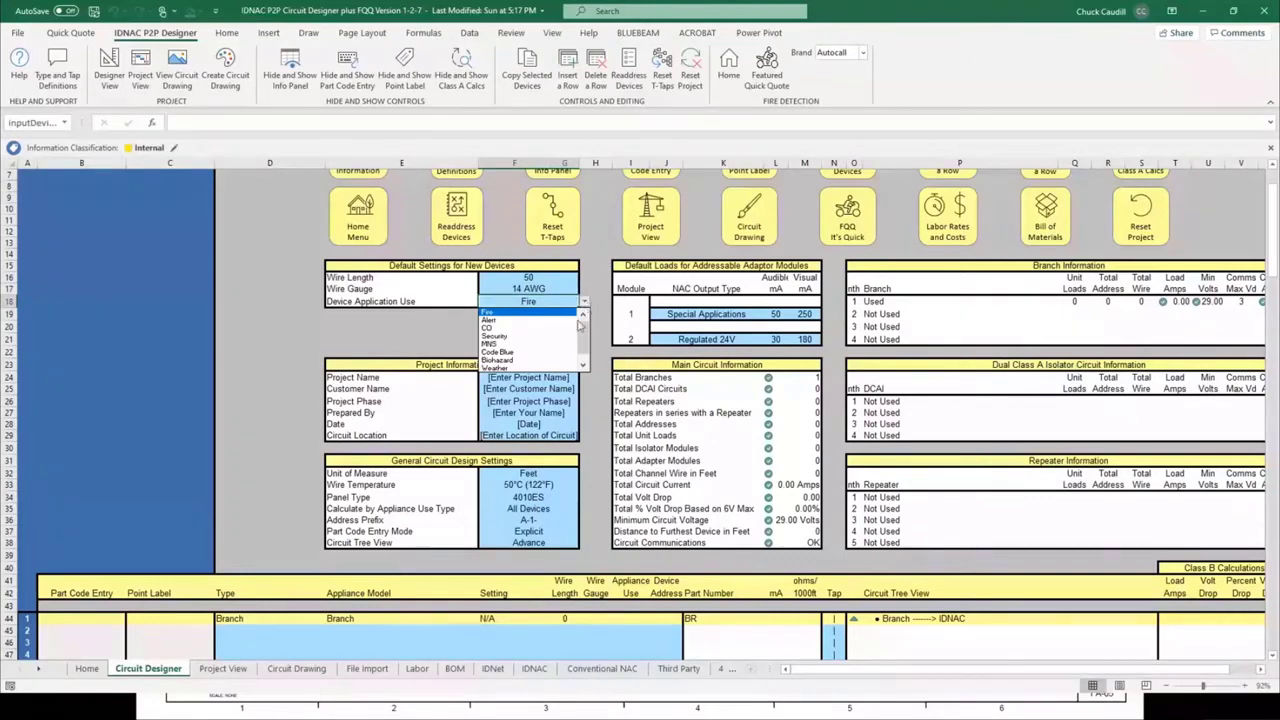
pyautogui.moveTo(586, 333); pyautogui.dragTo(585, 331)
pyautogui.click(600, 286)
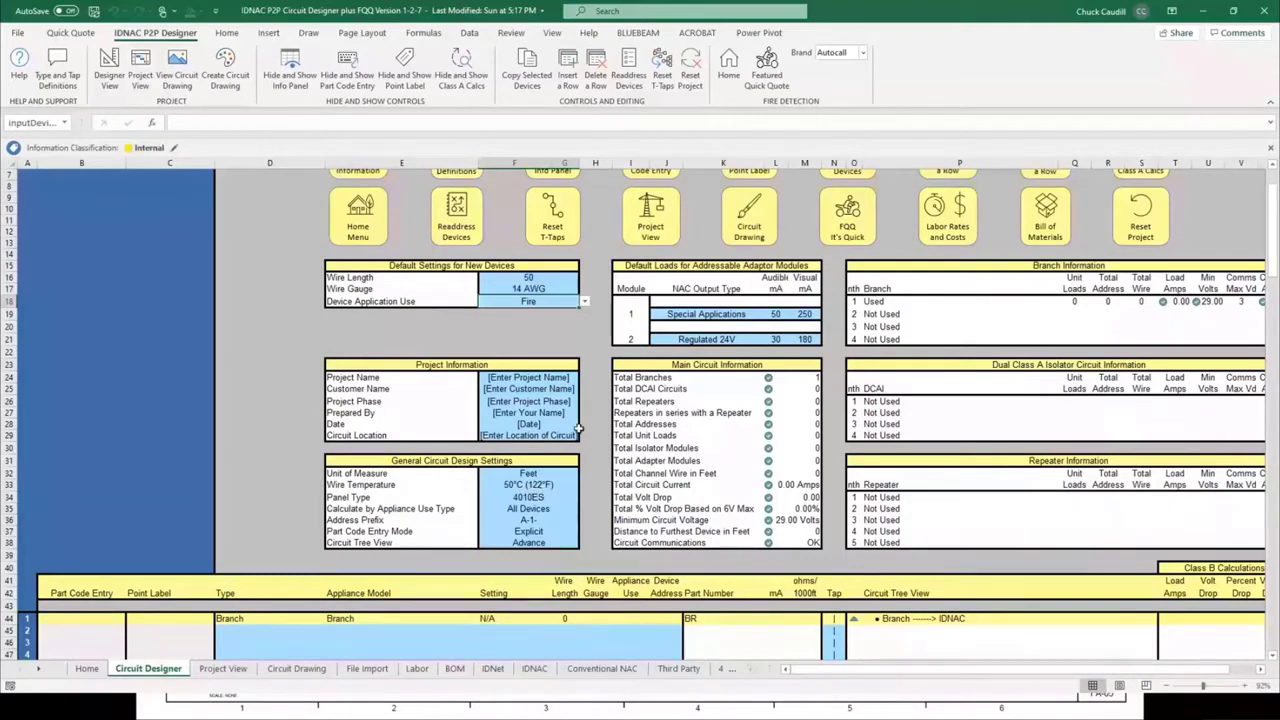
# Hide the info panel above the circuit table.
pyautogui.scroll(2, 580, 430)
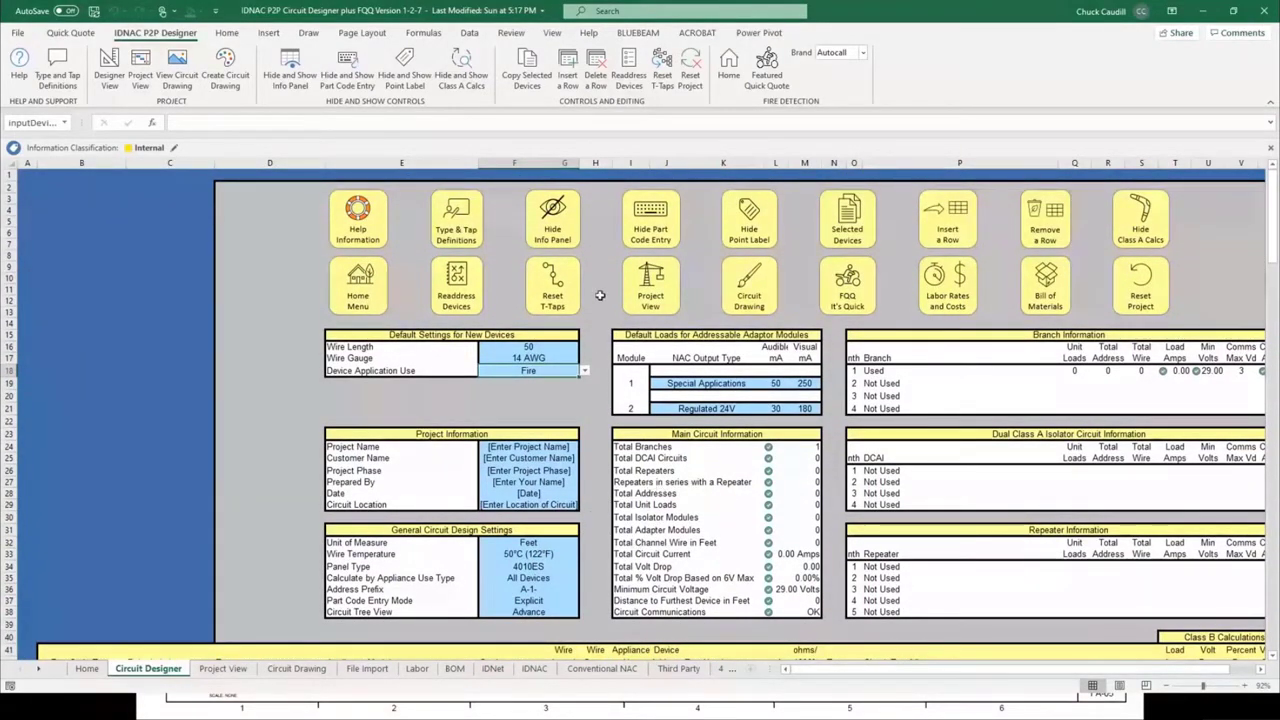
pyautogui.click(555, 222)
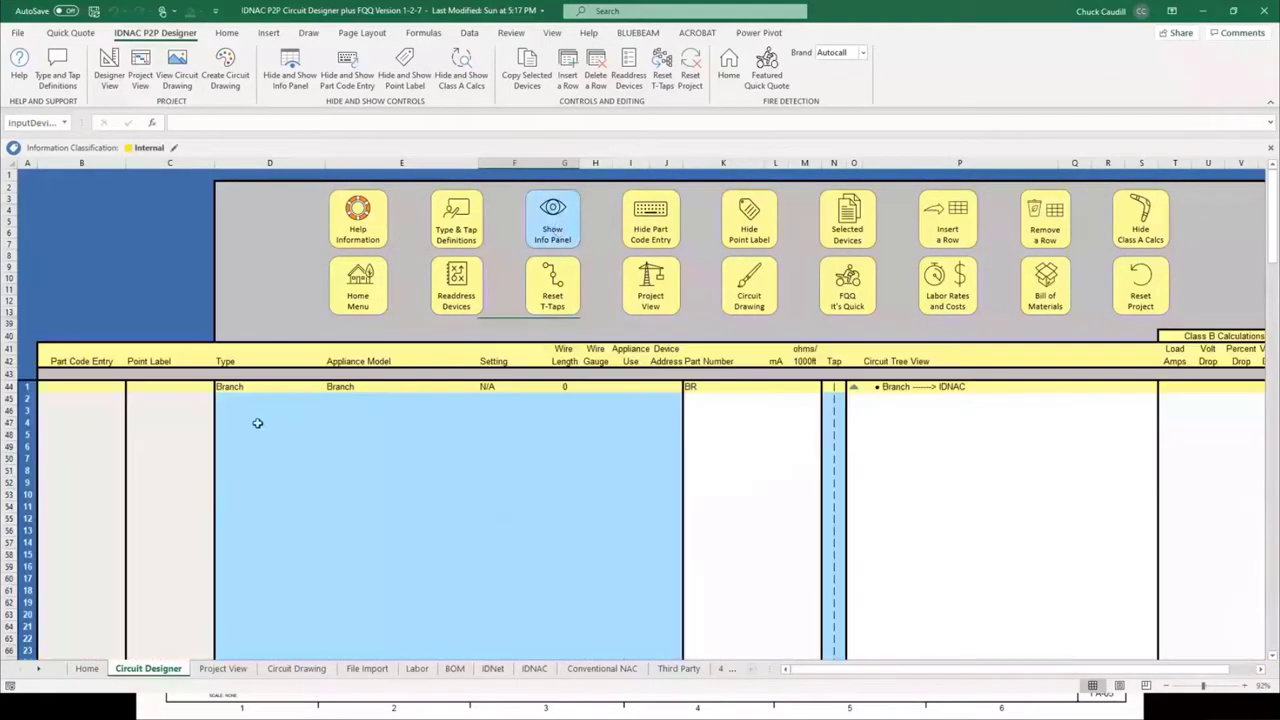
# Try adding a device in row 2 with part code a49av-applw, and delete the entry.
pyautogui.click(100, 401)
pyautogui.write('a4')
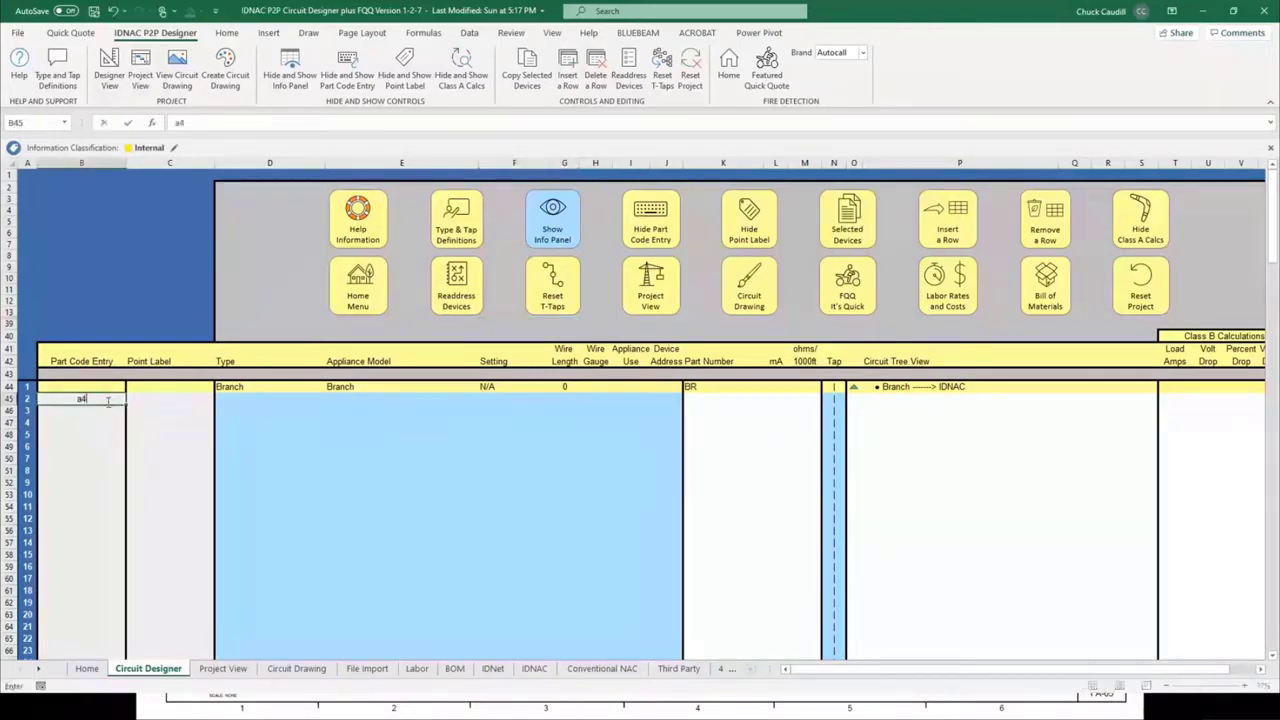
pyautogui.write('9av-applw')
pyautogui.press('Return')
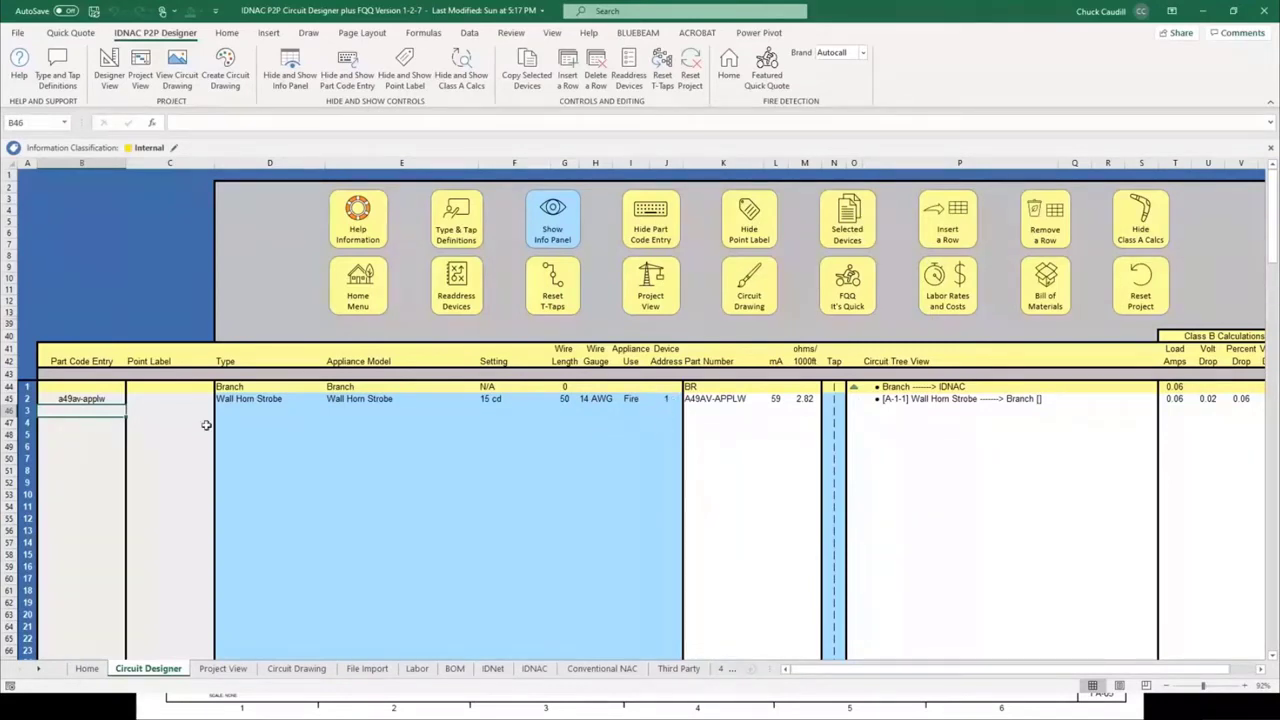
pyautogui.click(89, 398)
pyautogui.press('Delete')
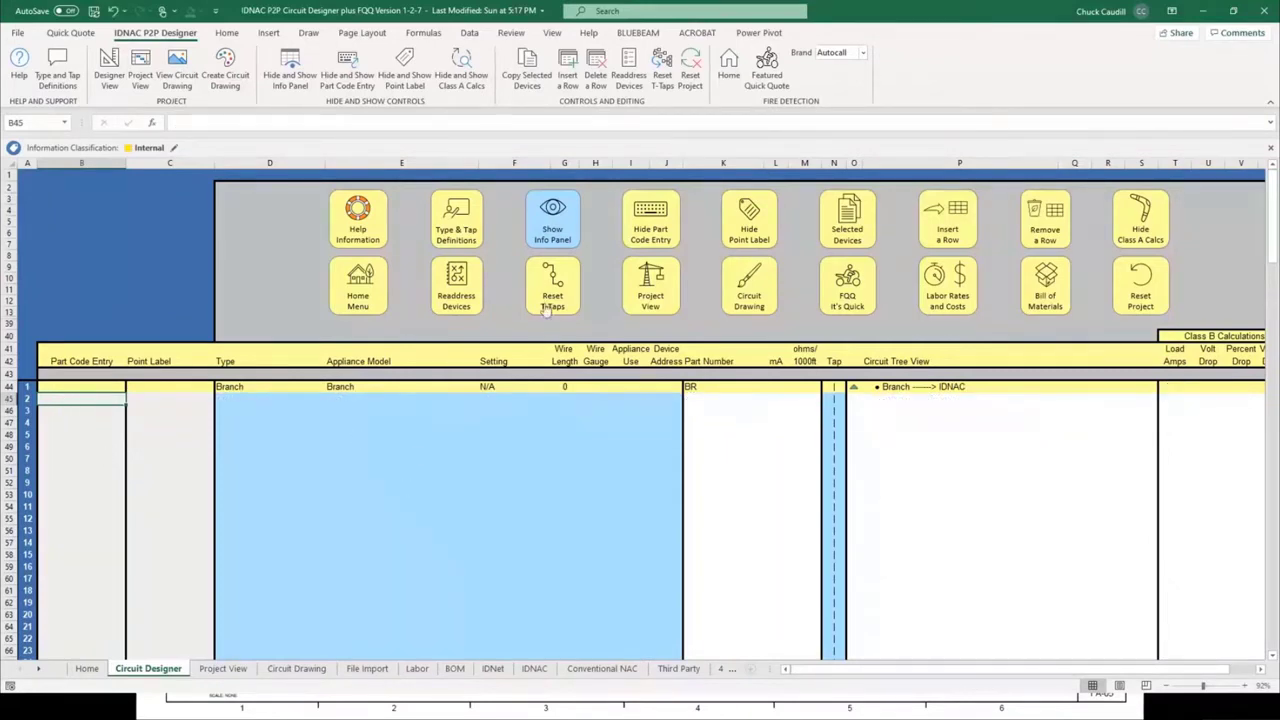
# Hide the part code entry column and the Class A calculations, leaving the point label column shown.
pyautogui.click(655, 230)
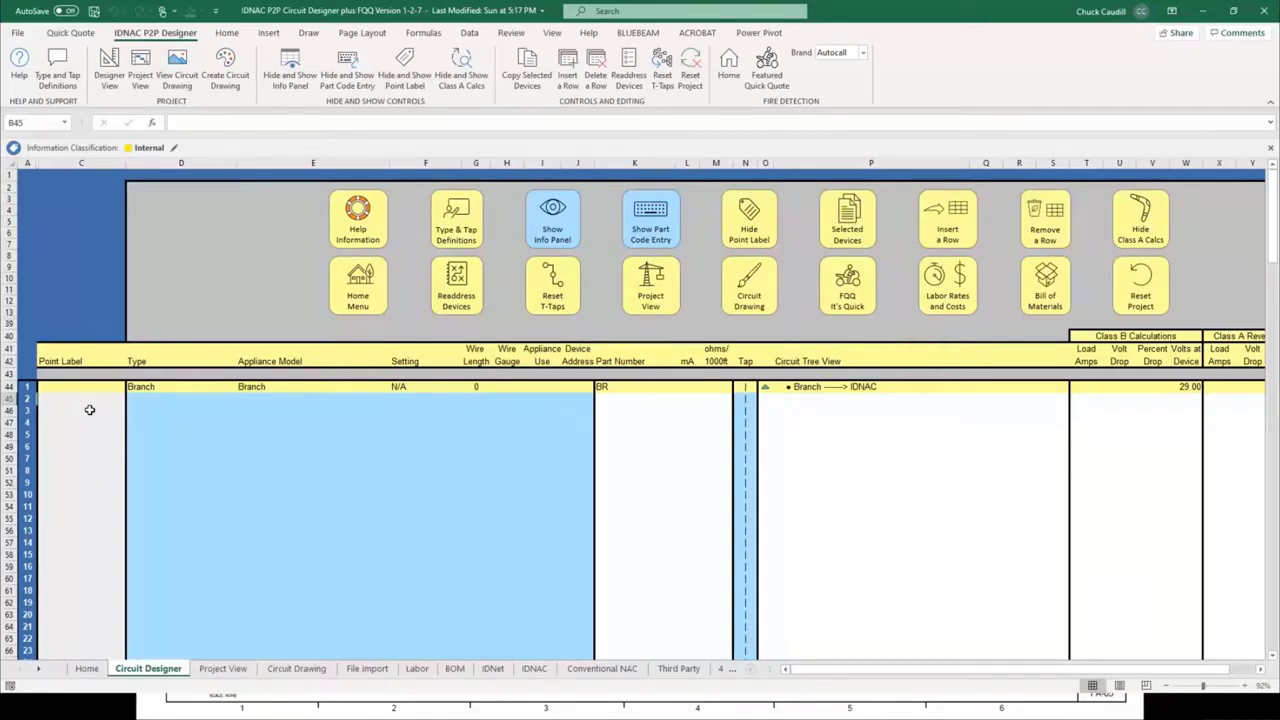
pyautogui.click(741, 216)
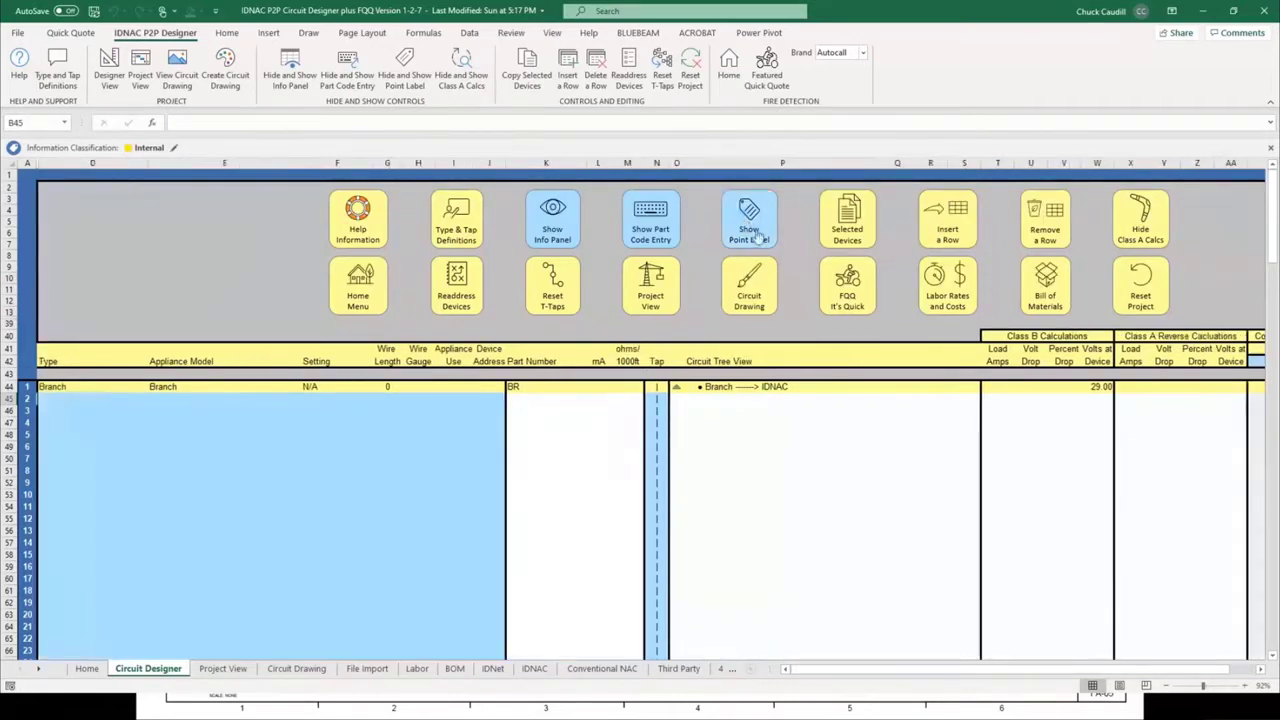
pyautogui.click(757, 235)
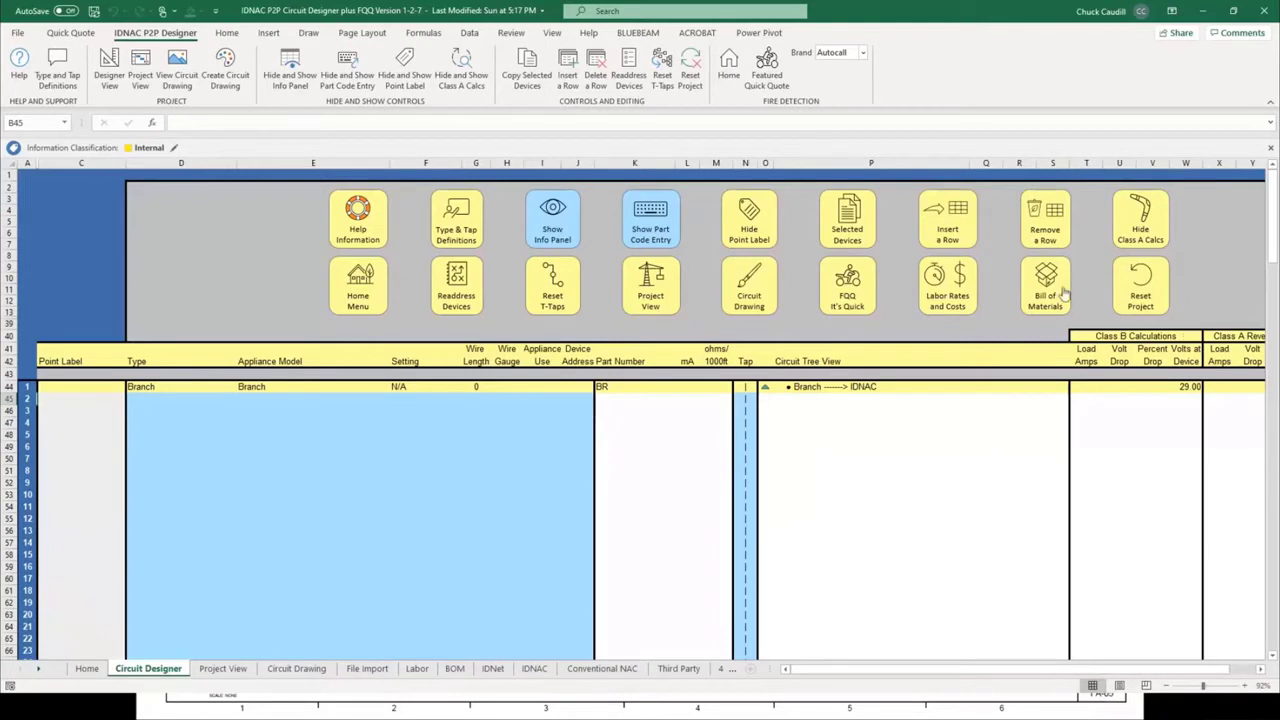
pyautogui.moveTo(1073, 672); pyautogui.dragTo(1110, 672)
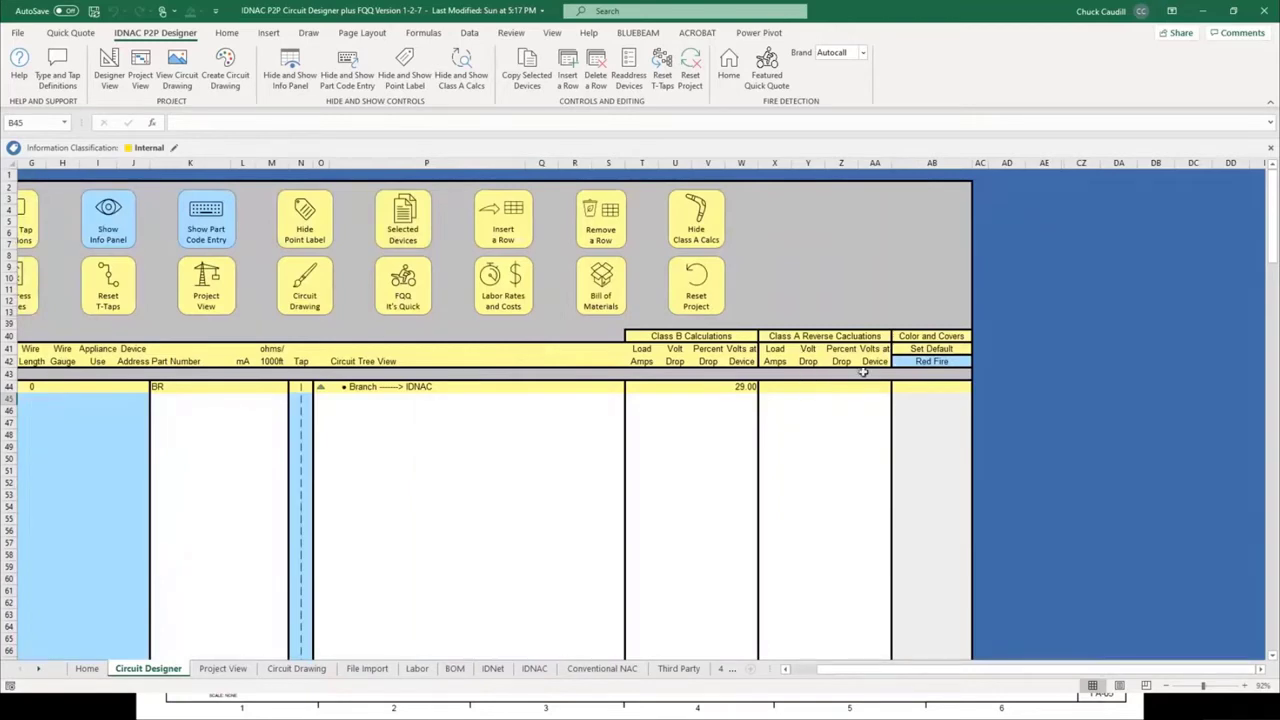
pyautogui.click(690, 228)
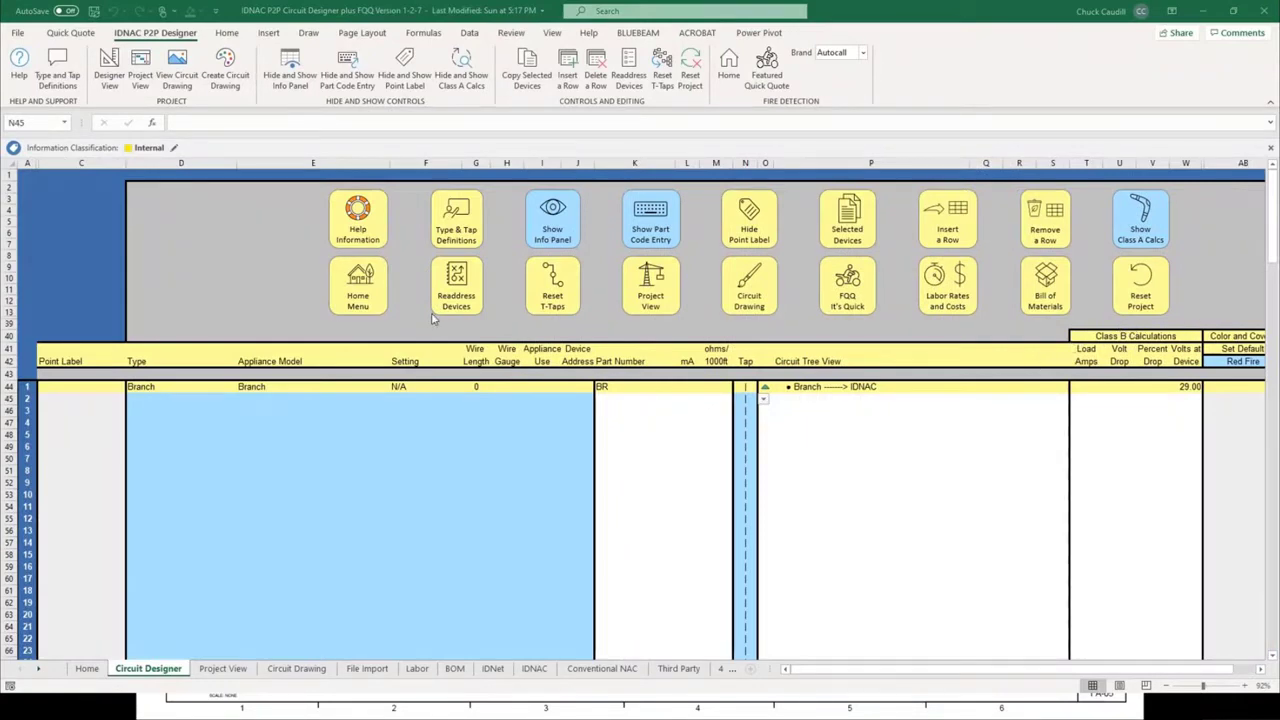
# Reset the project to clear the circuit design.
pyautogui.click(1140, 290)
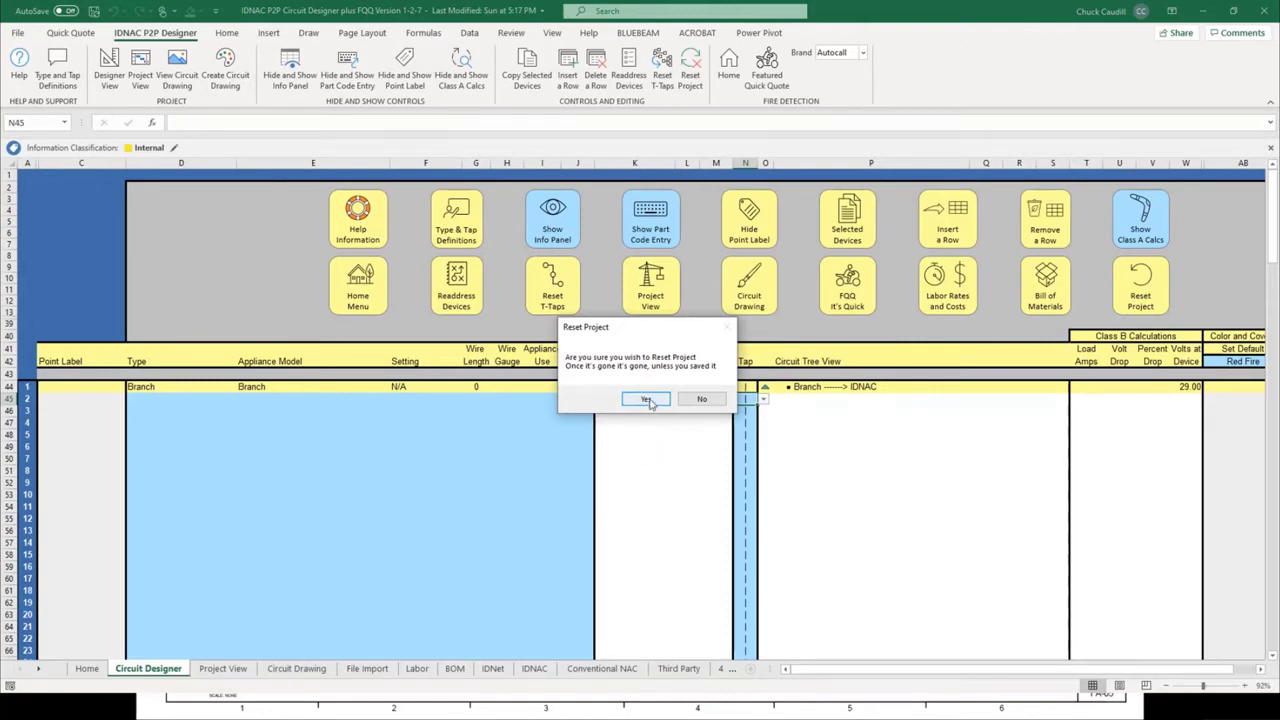
pyautogui.click(646, 399)
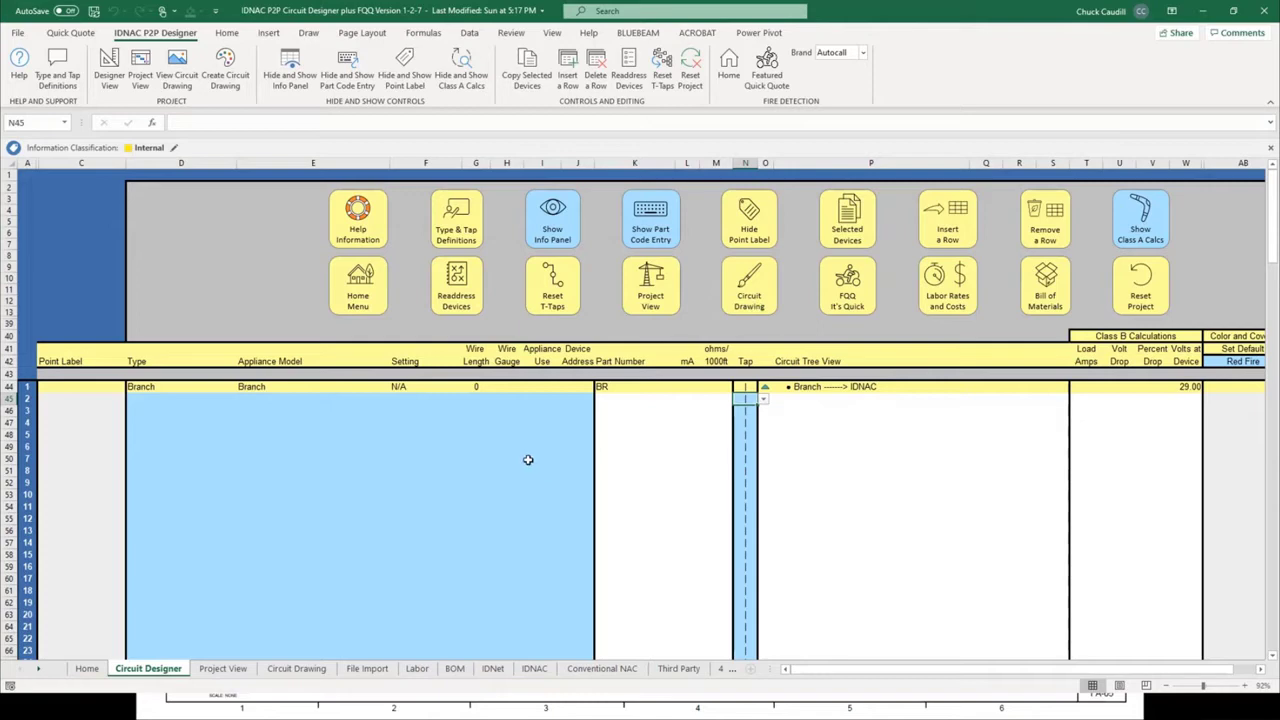
# Add a Wall Horn Strobe as the device type in row 2, below the Branch row.
pyautogui.click(147, 399)
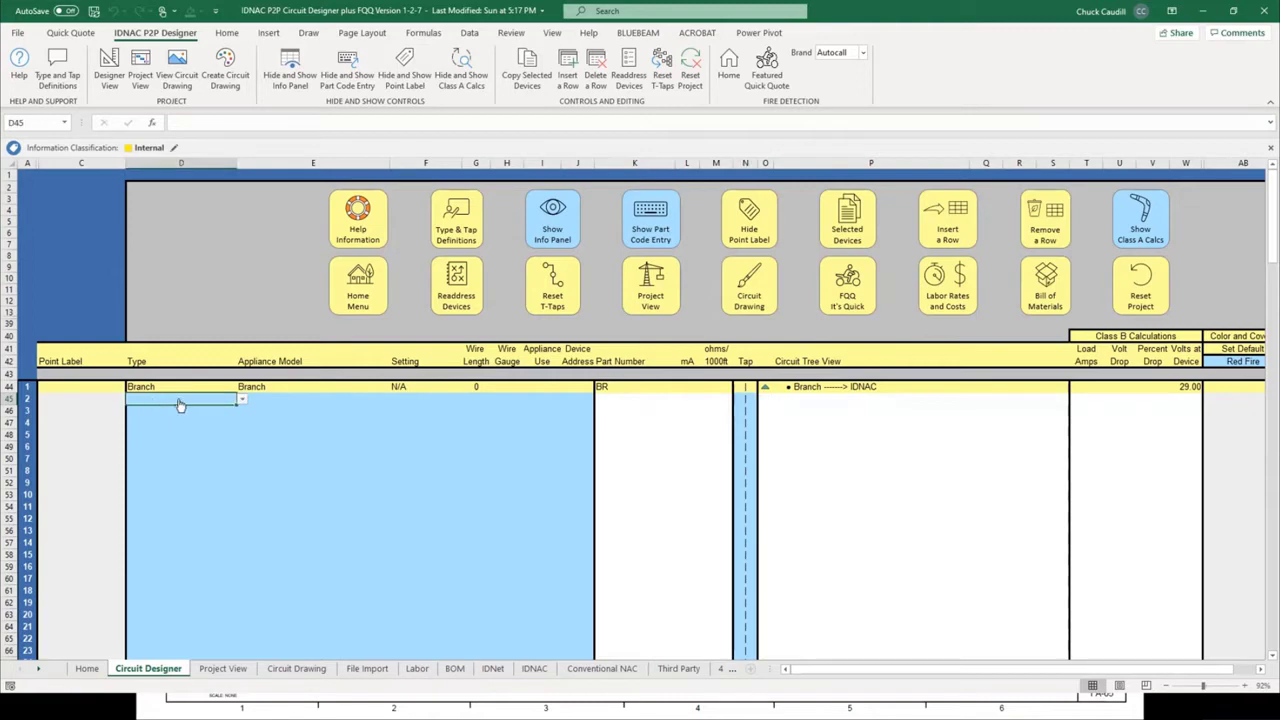
pyautogui.click(241, 401)
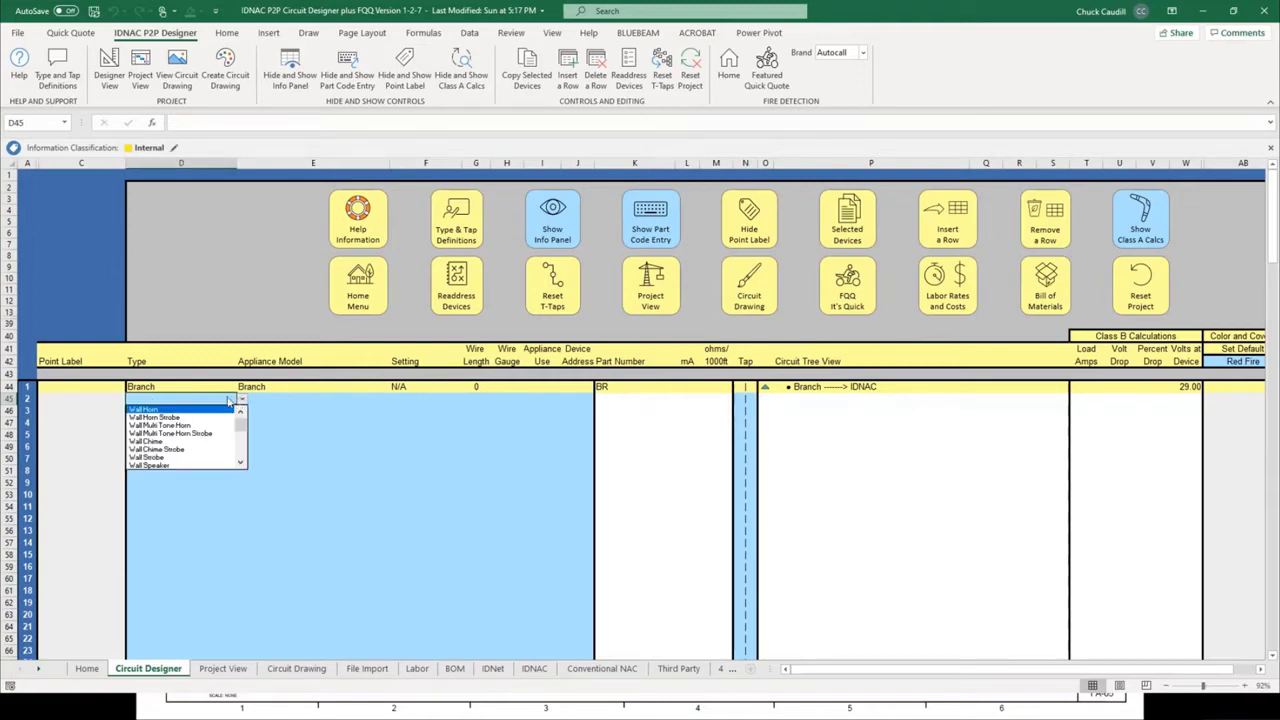
pyautogui.click(174, 417)
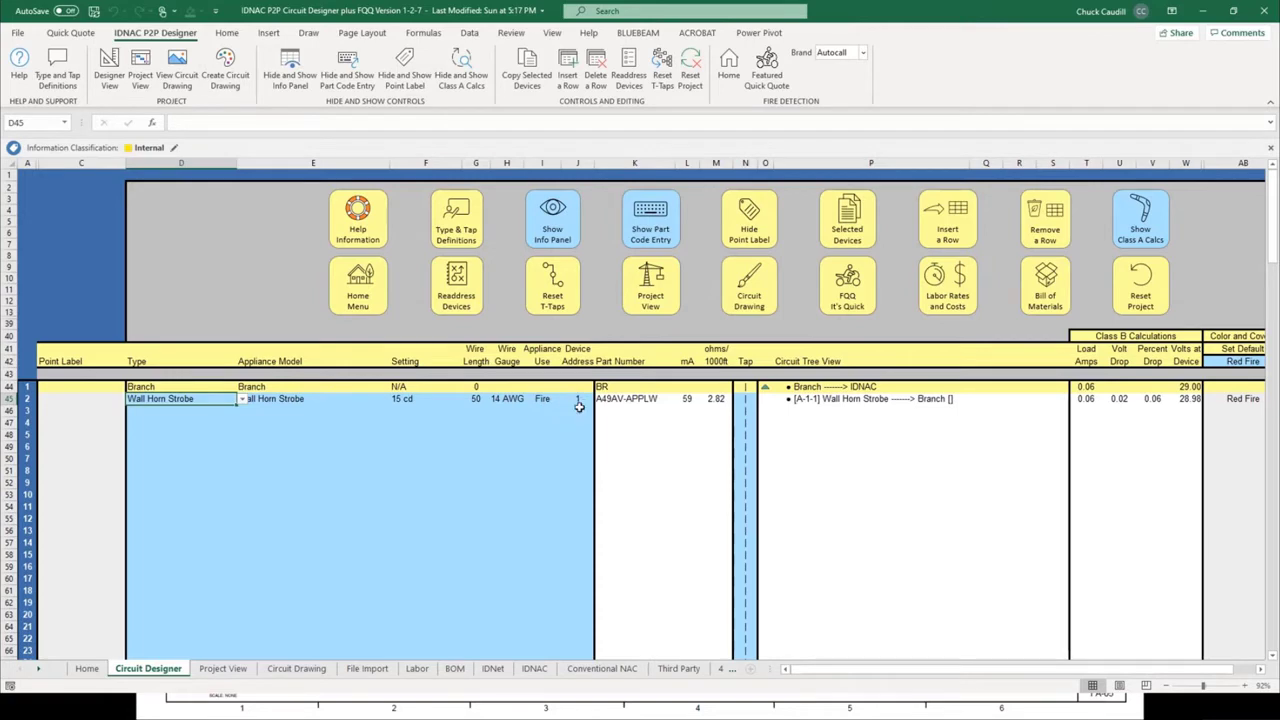
pyautogui.click(150, 387)
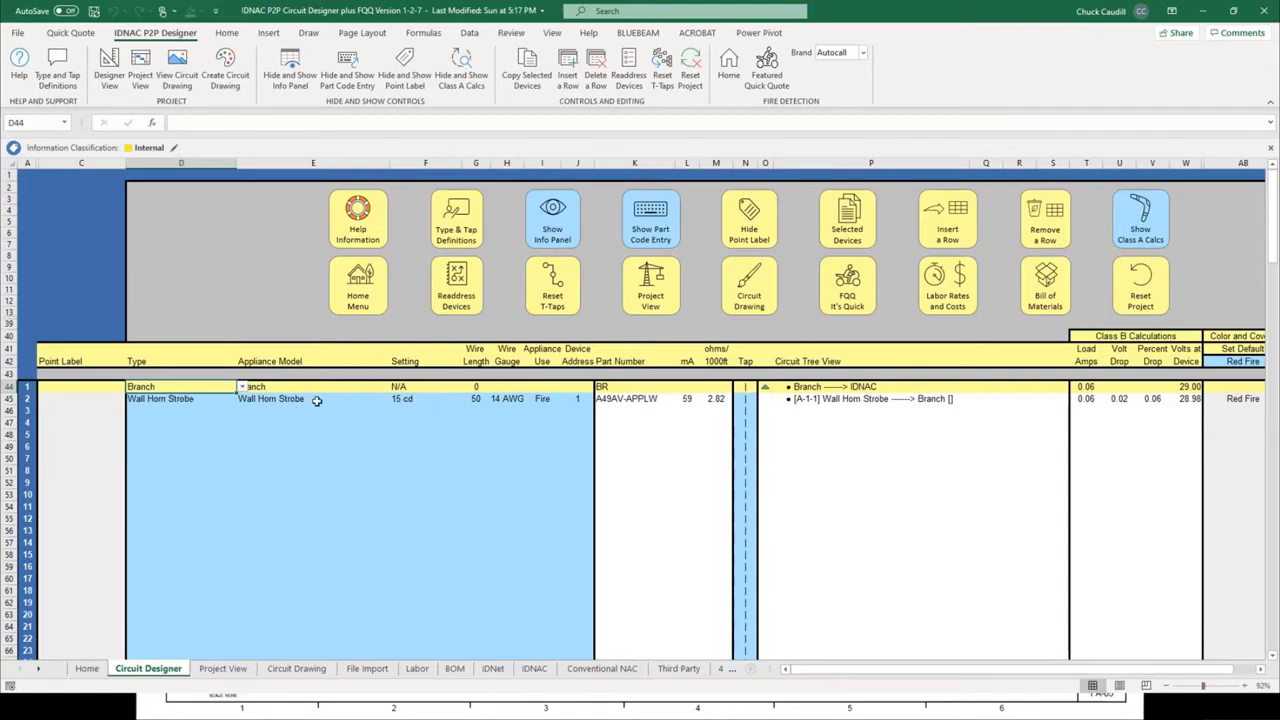
# Set the wall horn strobe's candela setting to 75 cd and its wire length to 75.
pyautogui.click(410, 399)
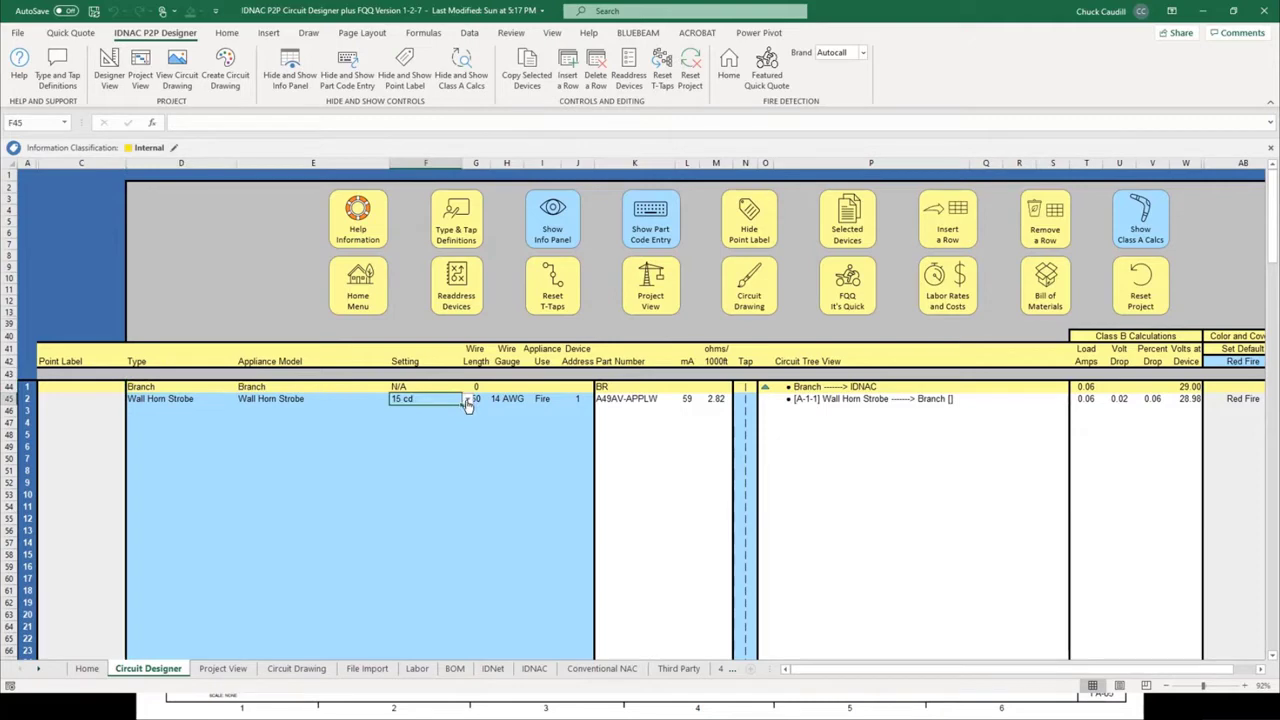
pyautogui.click(466, 402)
pyautogui.click(410, 431)
pyautogui.click(428, 458)
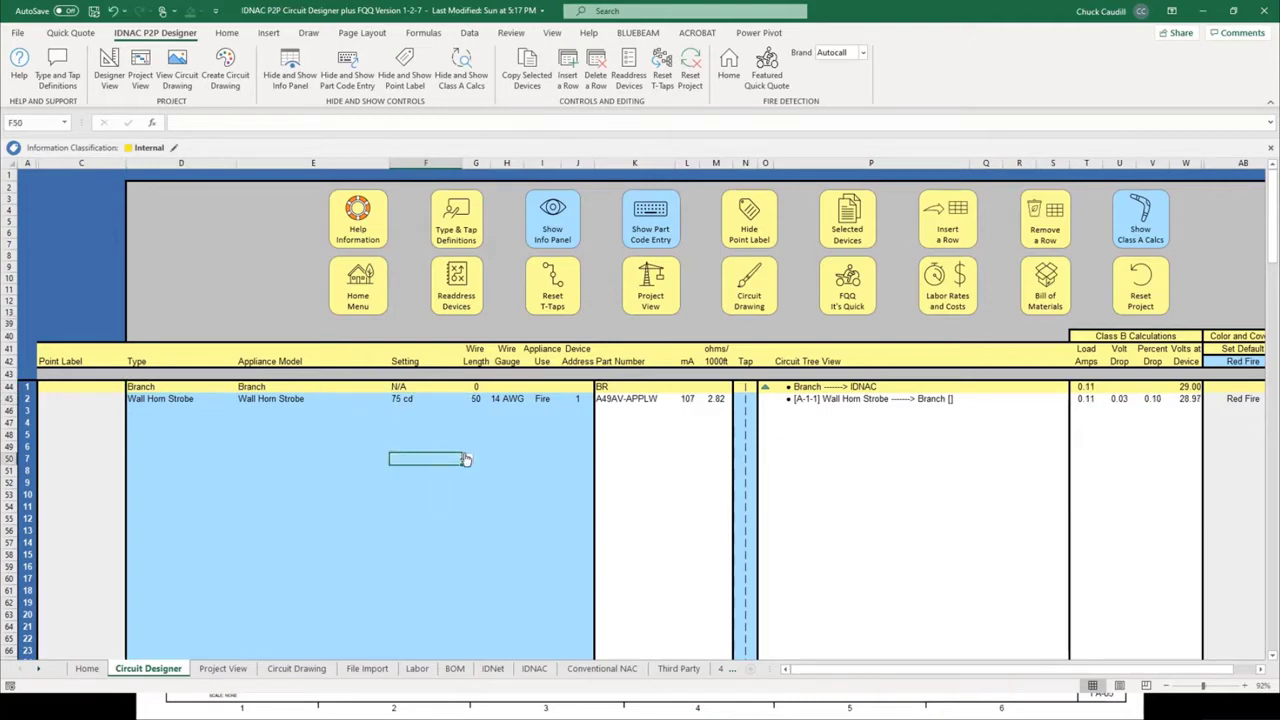
pyautogui.click(477, 399)
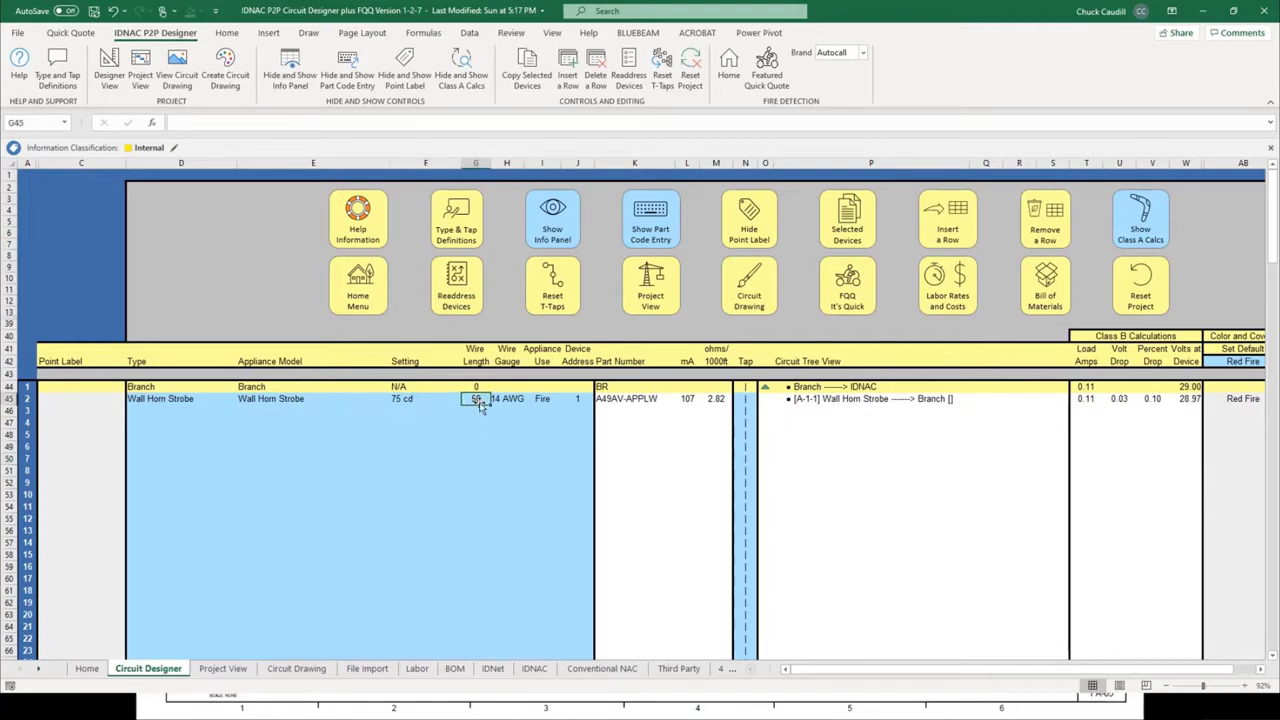
pyautogui.write('7')
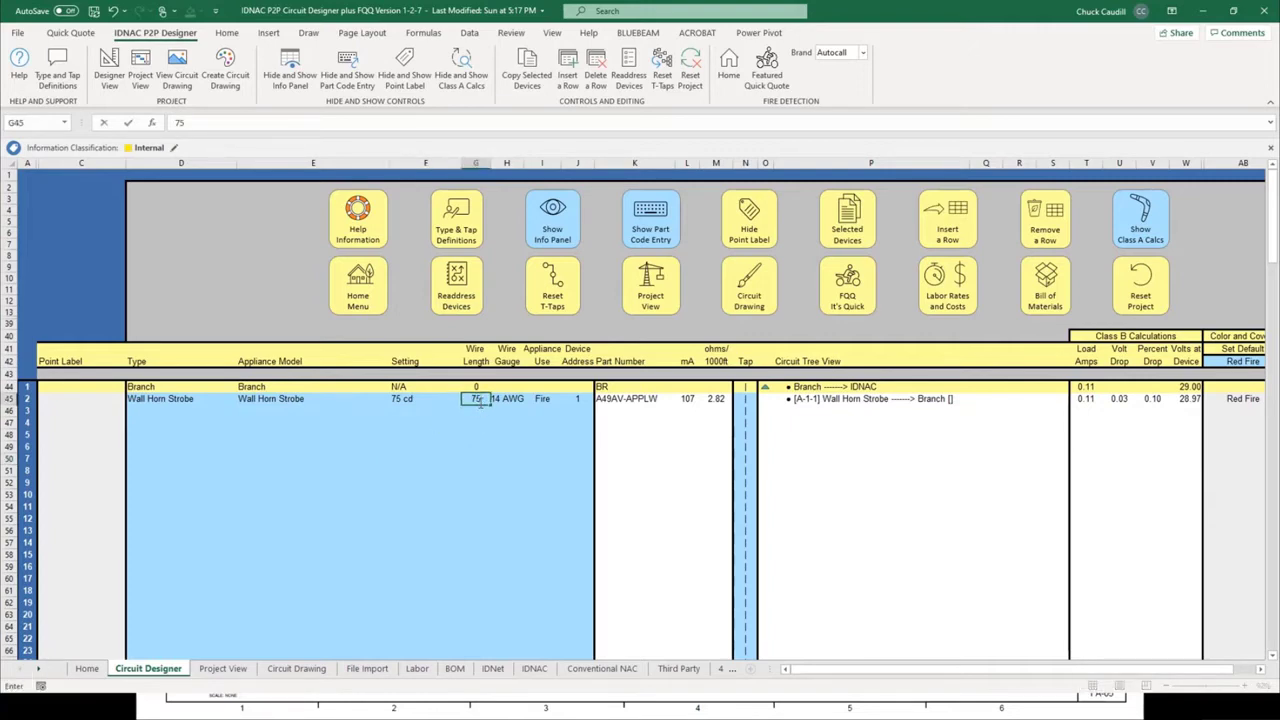
pyautogui.press('Return')
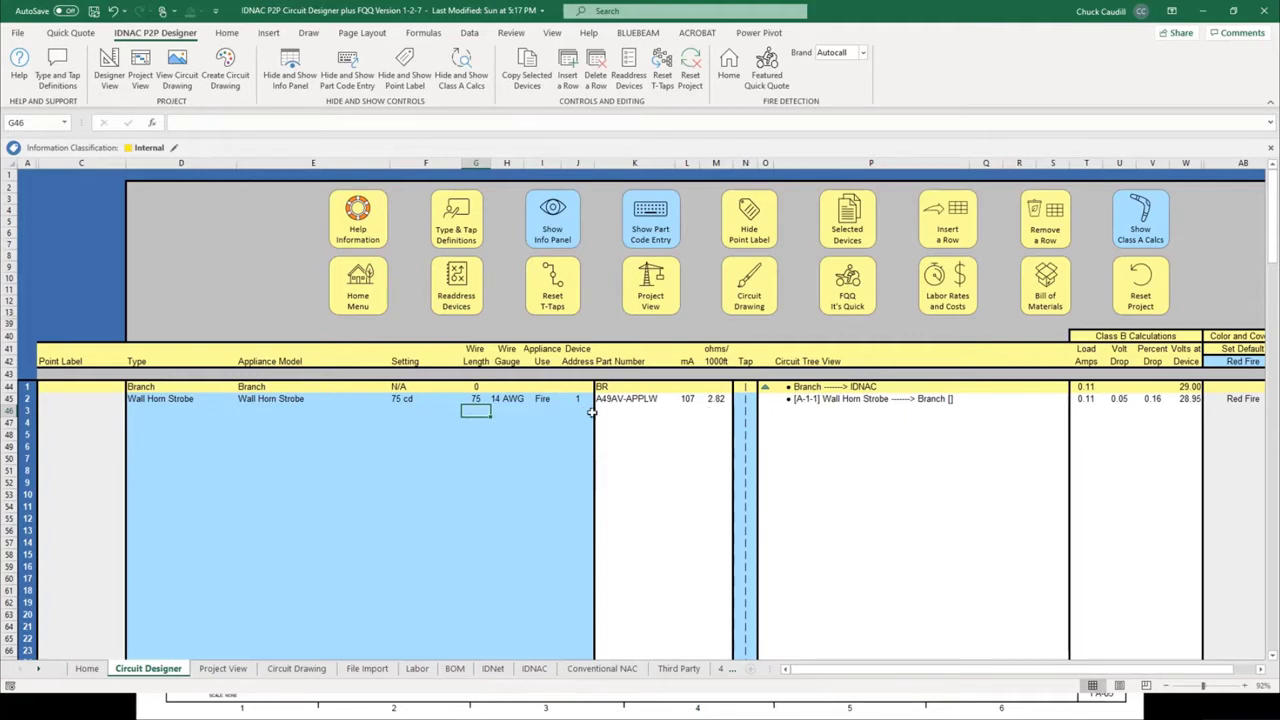
# Show the info panel and examine the main circuit and branch information for the new device.
pyautogui.click(689, 399)
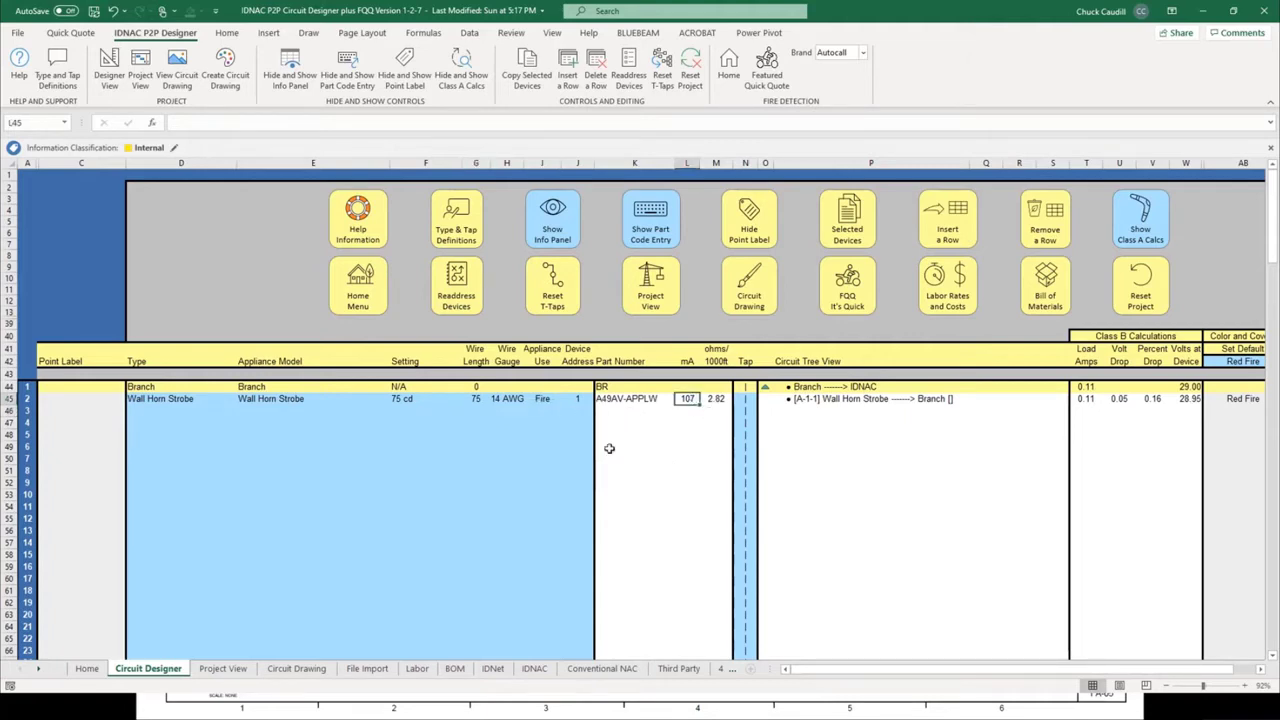
pyautogui.click(554, 225)
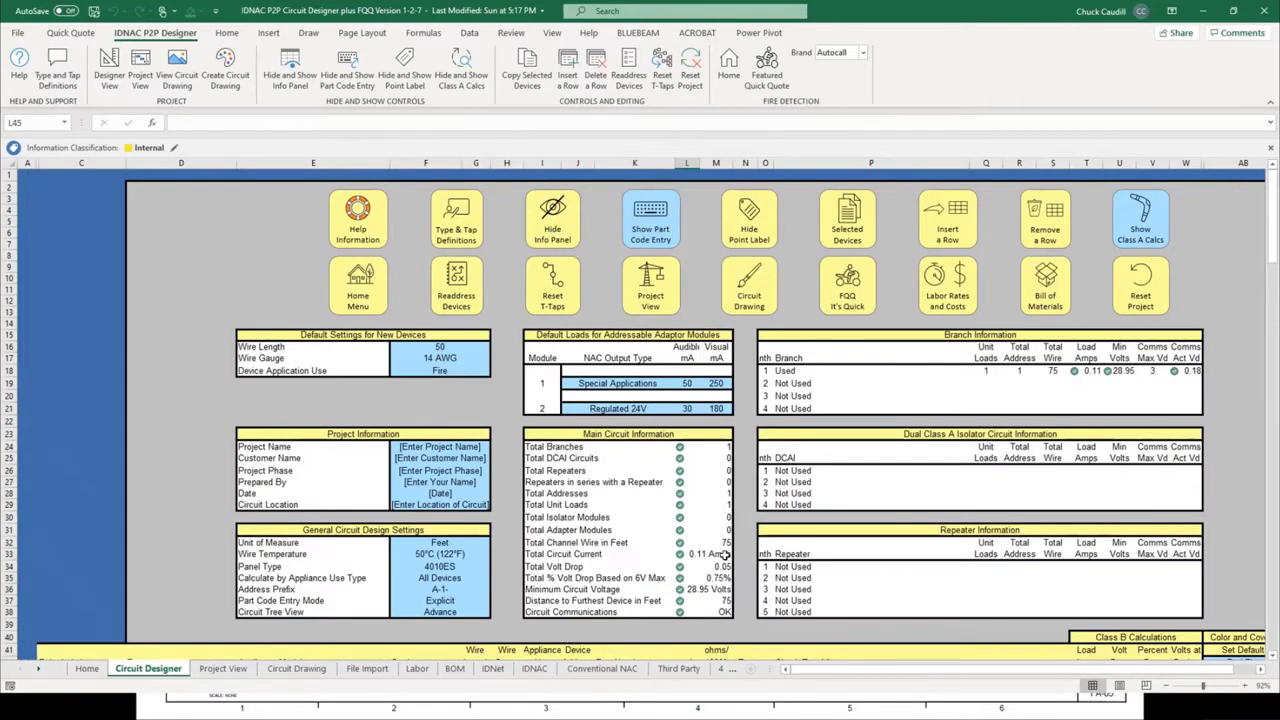
pyautogui.scroll(-1, 650, 565)
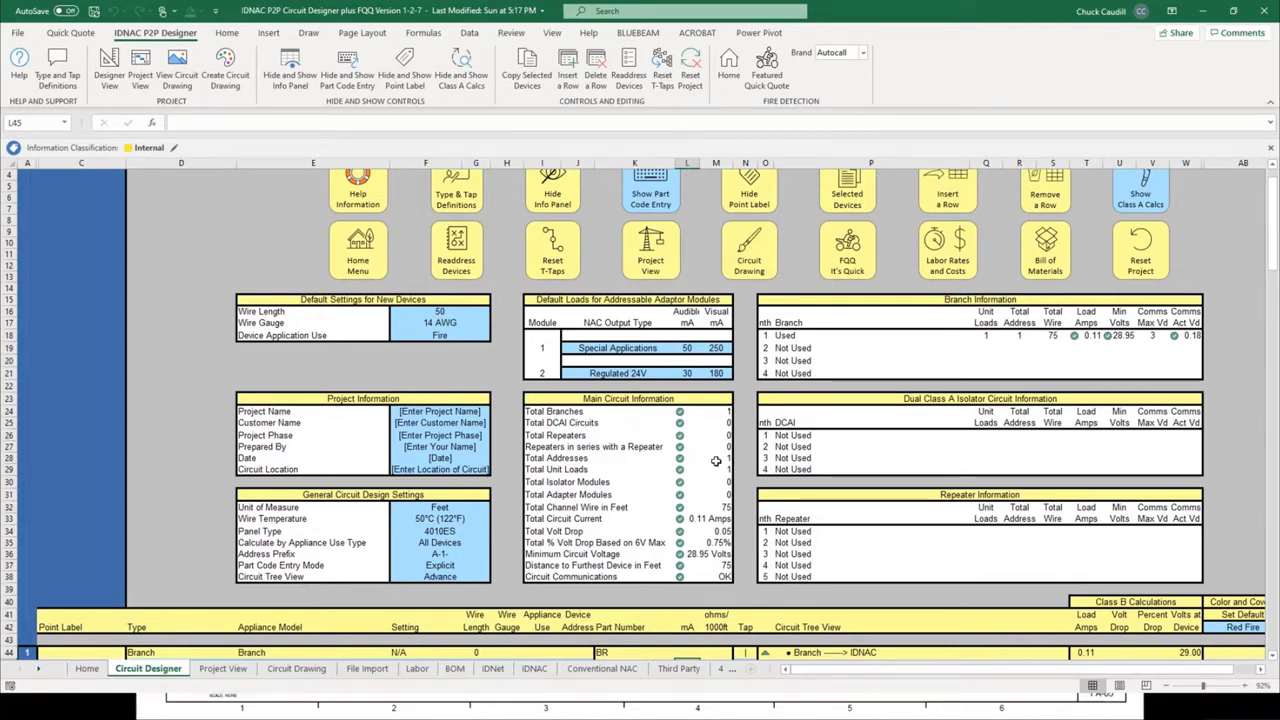
# Hide the info panel and add a second Wall Horn Strobe in row 3.
pyautogui.scroll(1, 676, 509)
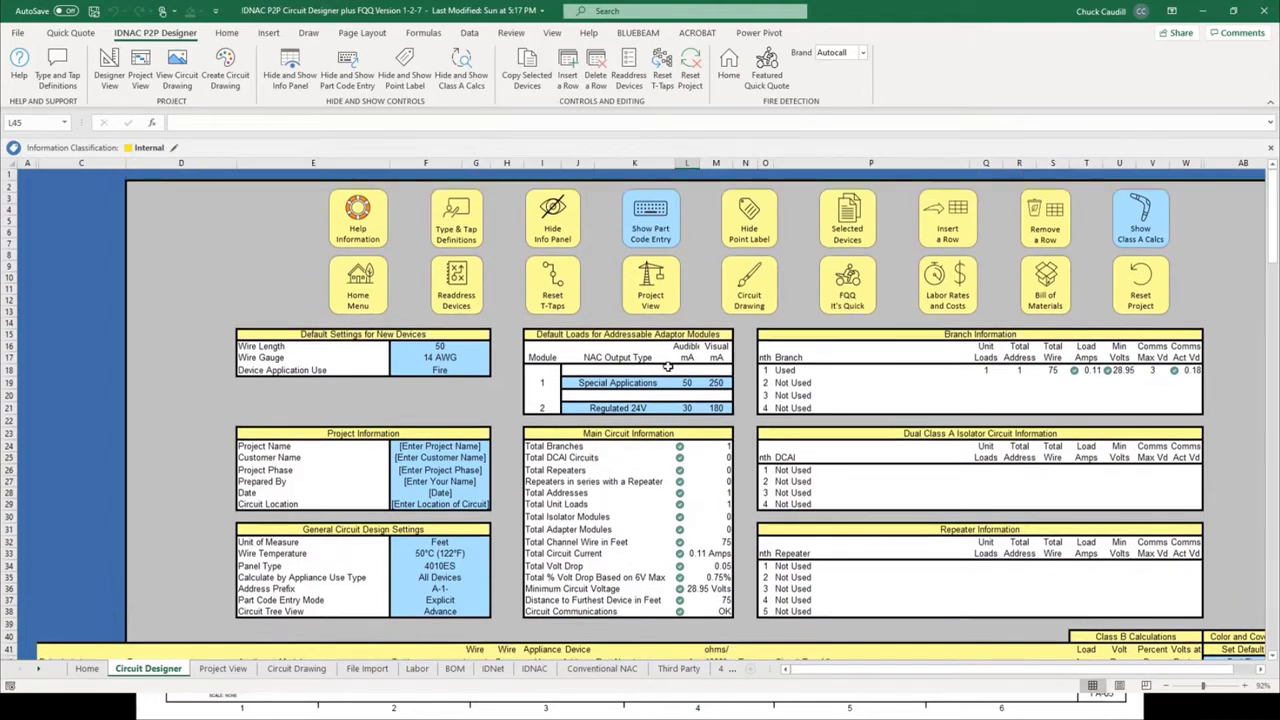
pyautogui.click(551, 218)
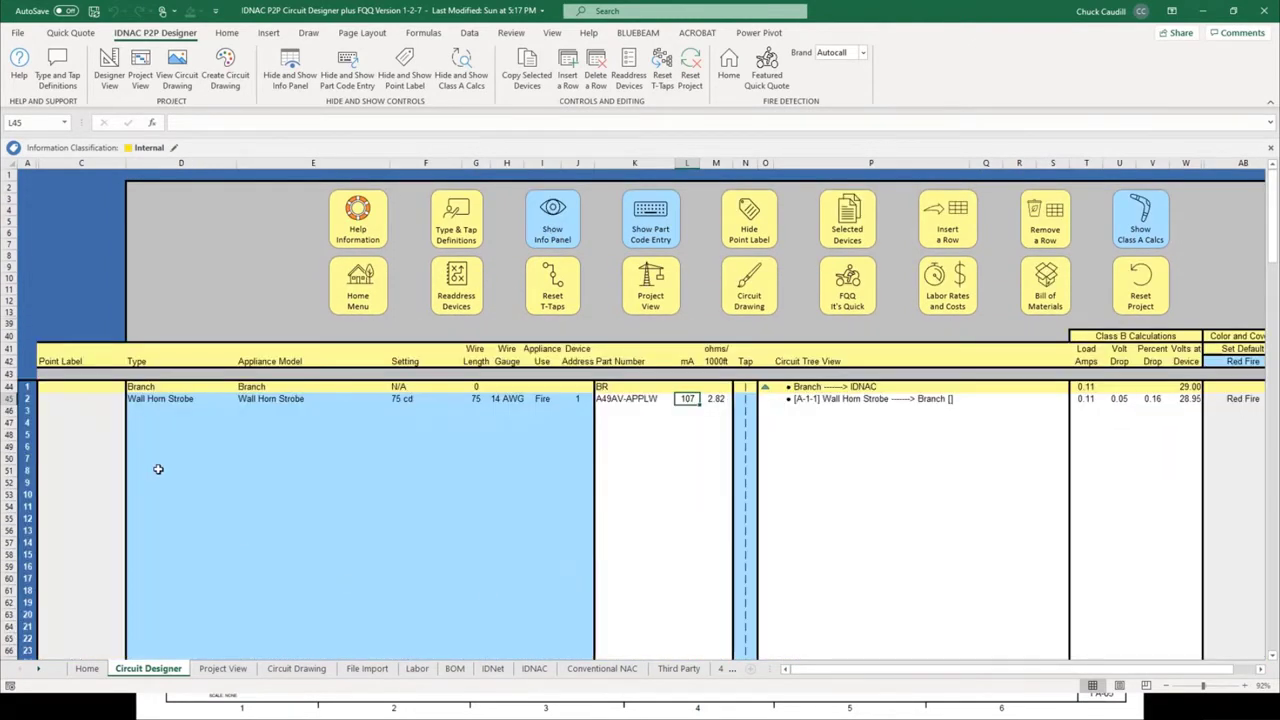
pyautogui.click(165, 411)
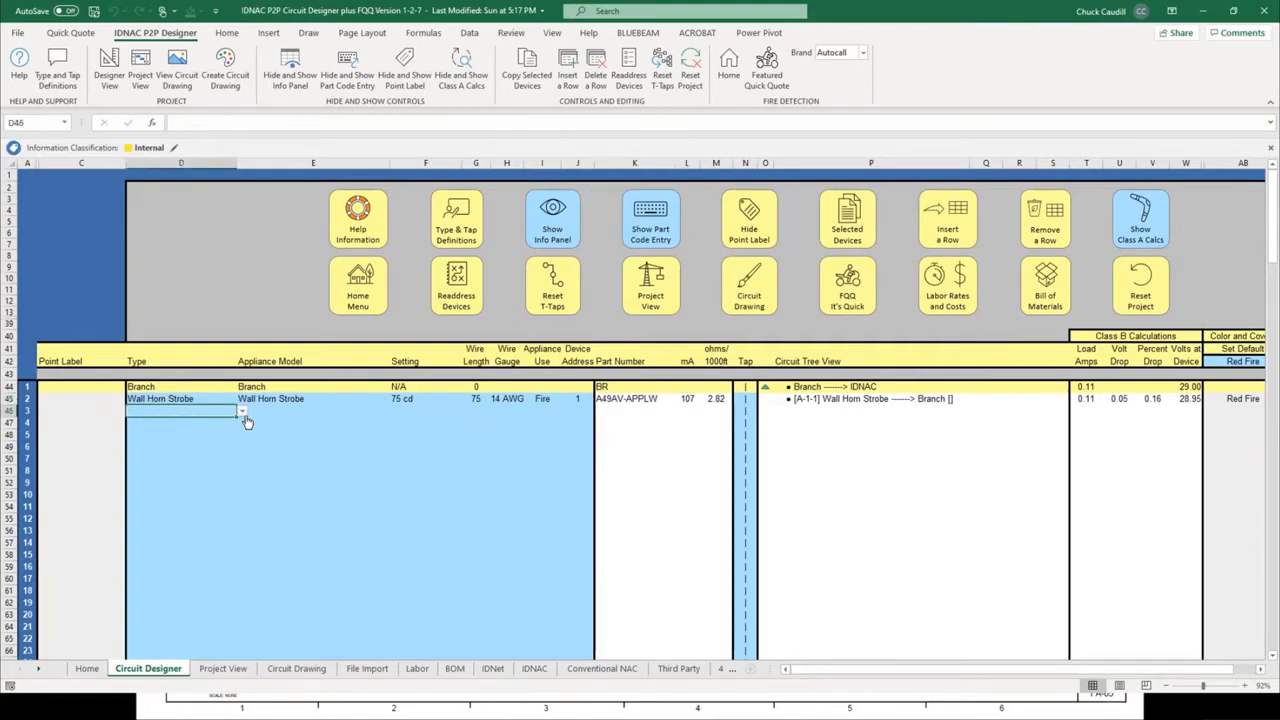
pyautogui.click(241, 416)
pyautogui.click(195, 432)
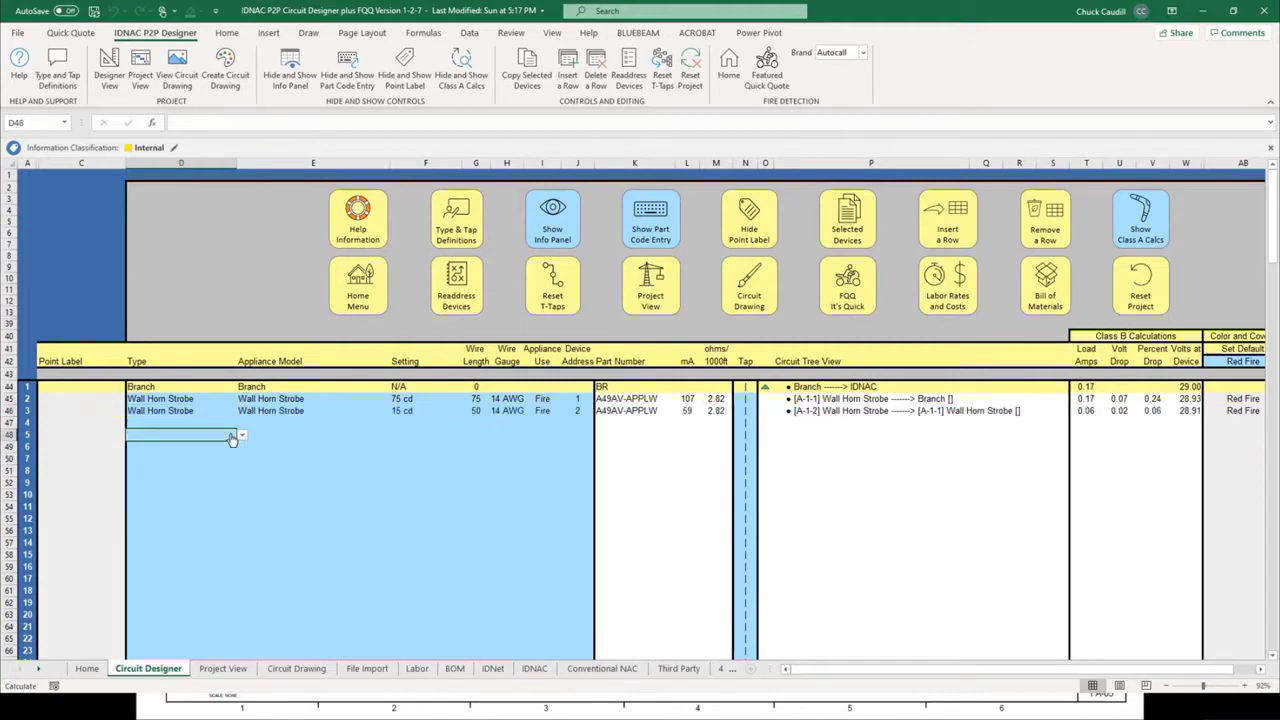
# Copy the two wall horn strobes in rows 2 and 3 into rows 4 and 5.
pyautogui.moveTo(180, 398); pyautogui.dragTo(181, 410)
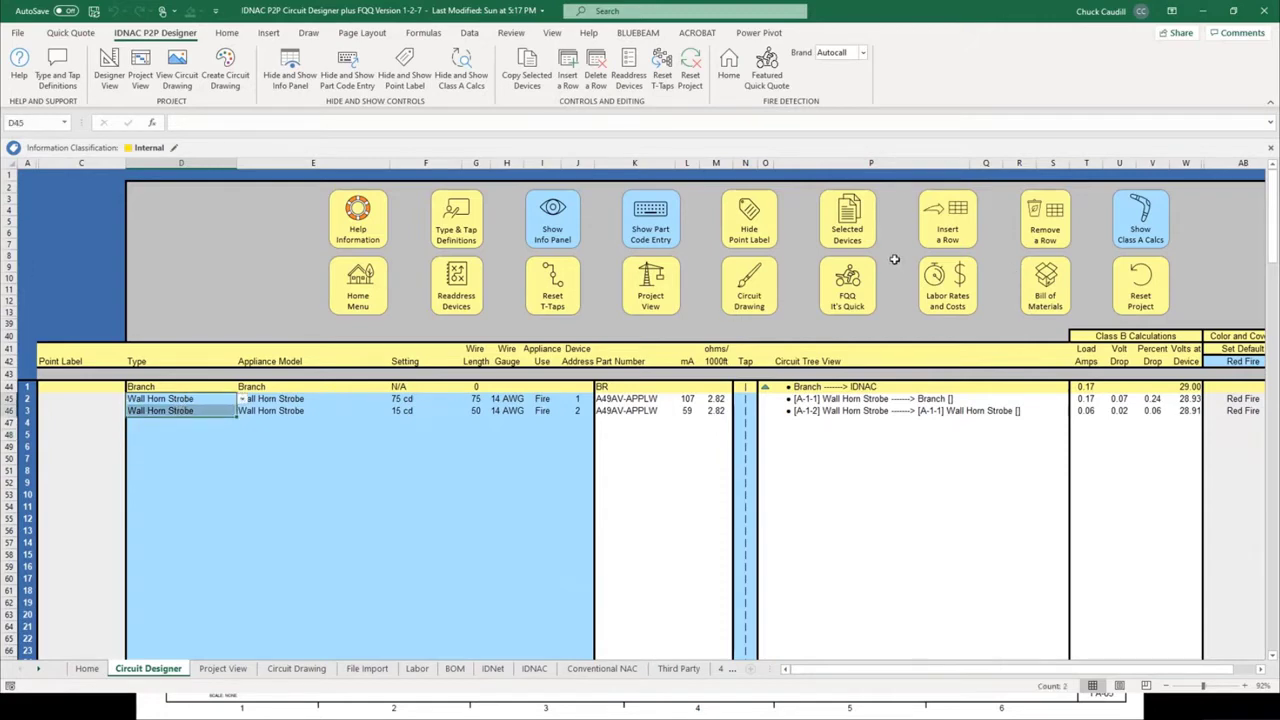
pyautogui.click(846, 220)
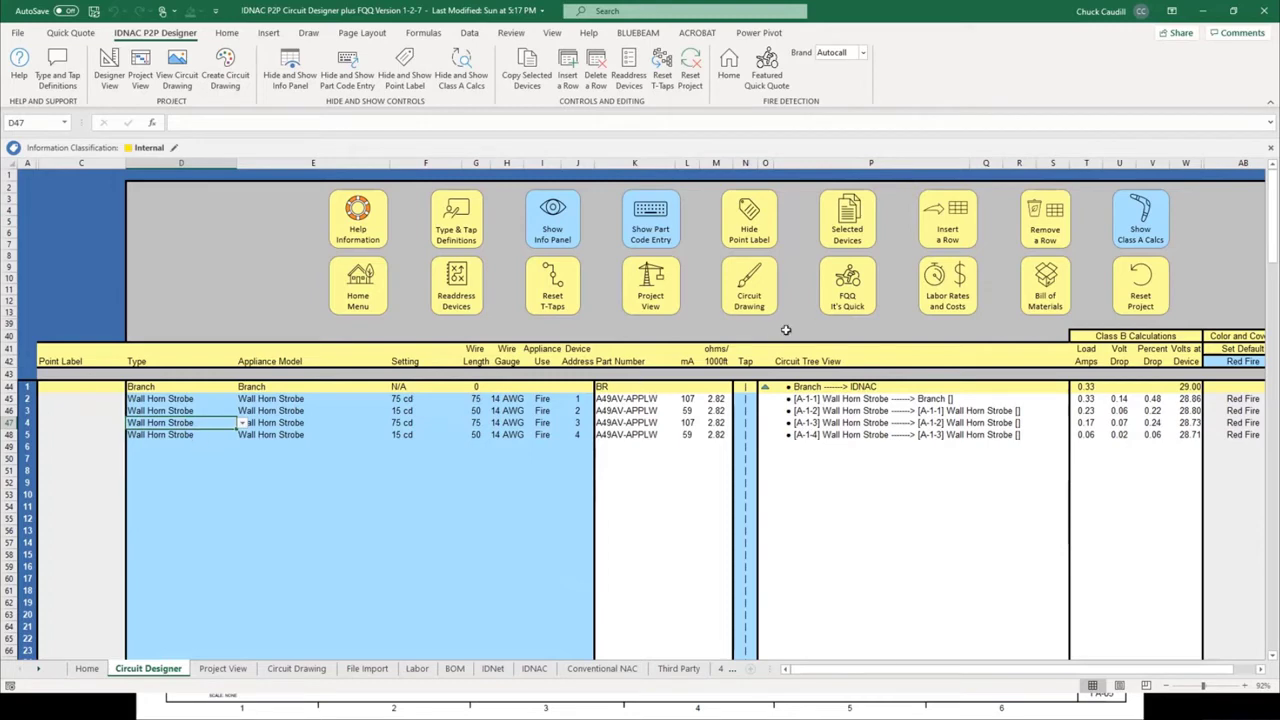
# Insert two blank rows at row 4 and set the device type of rows 4 and 5 to Wall Strobe.
pyautogui.click(943, 229)
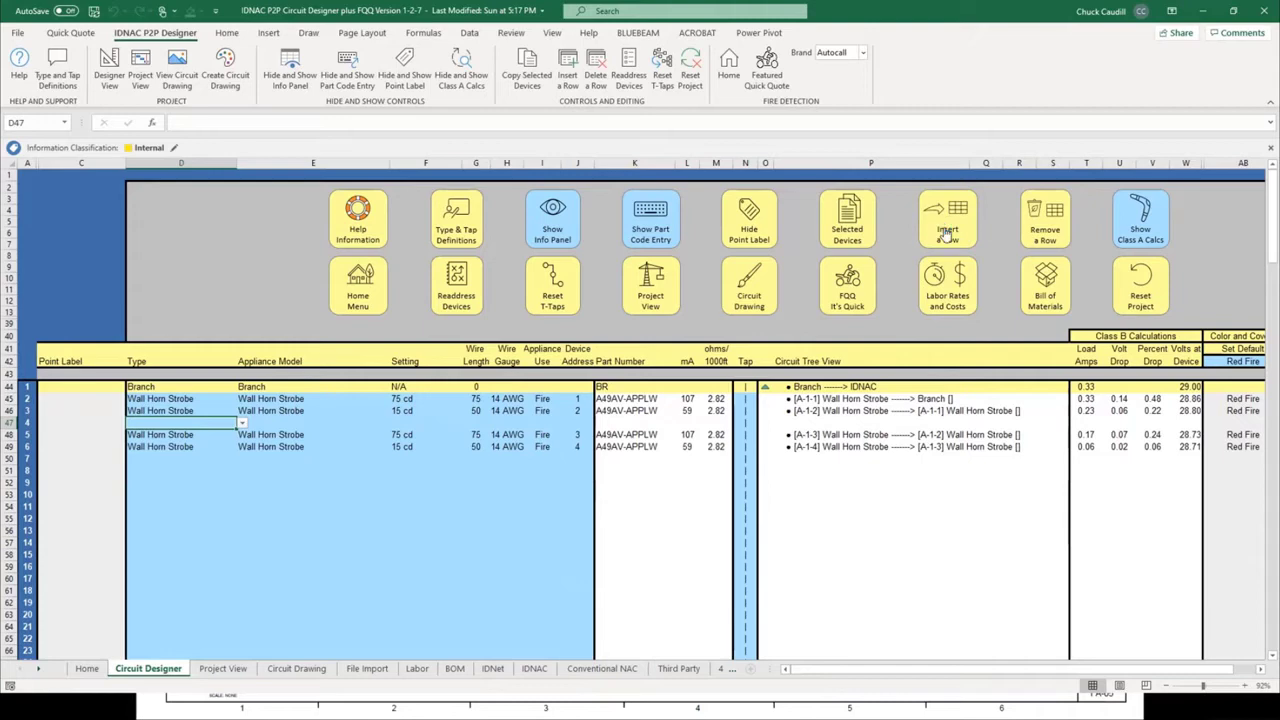
pyautogui.click(947, 232)
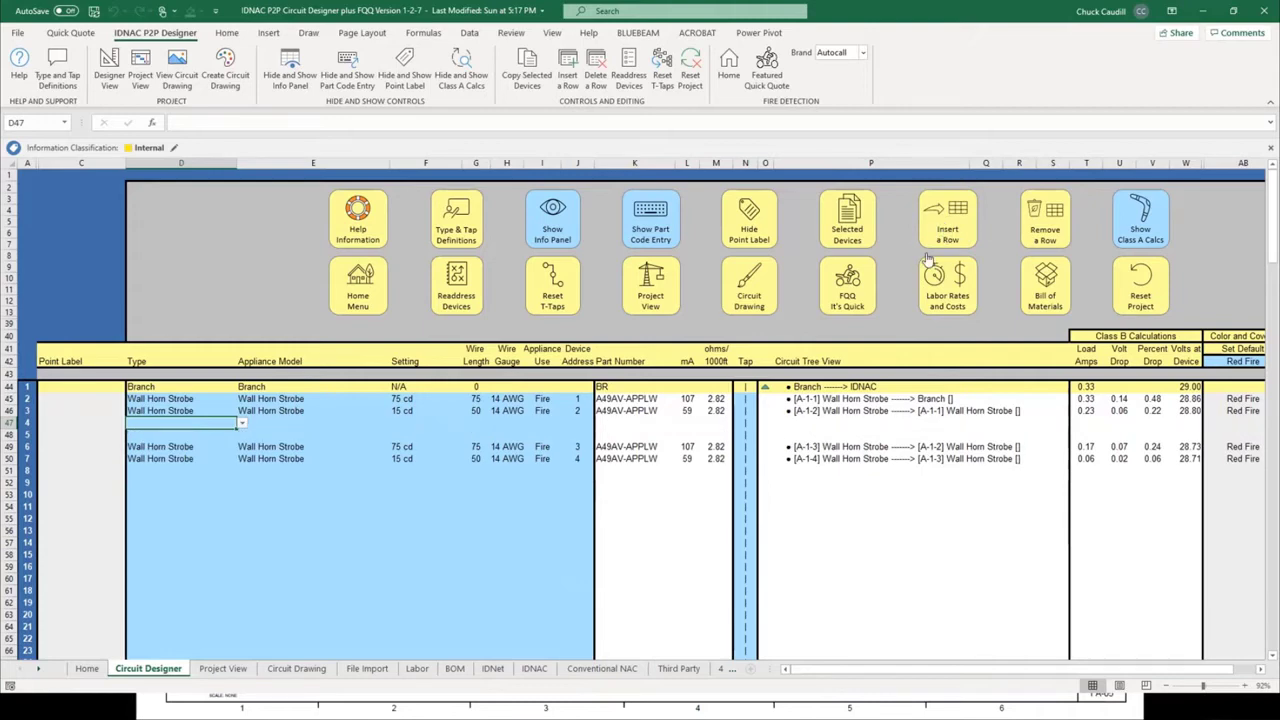
pyautogui.click(241, 425)
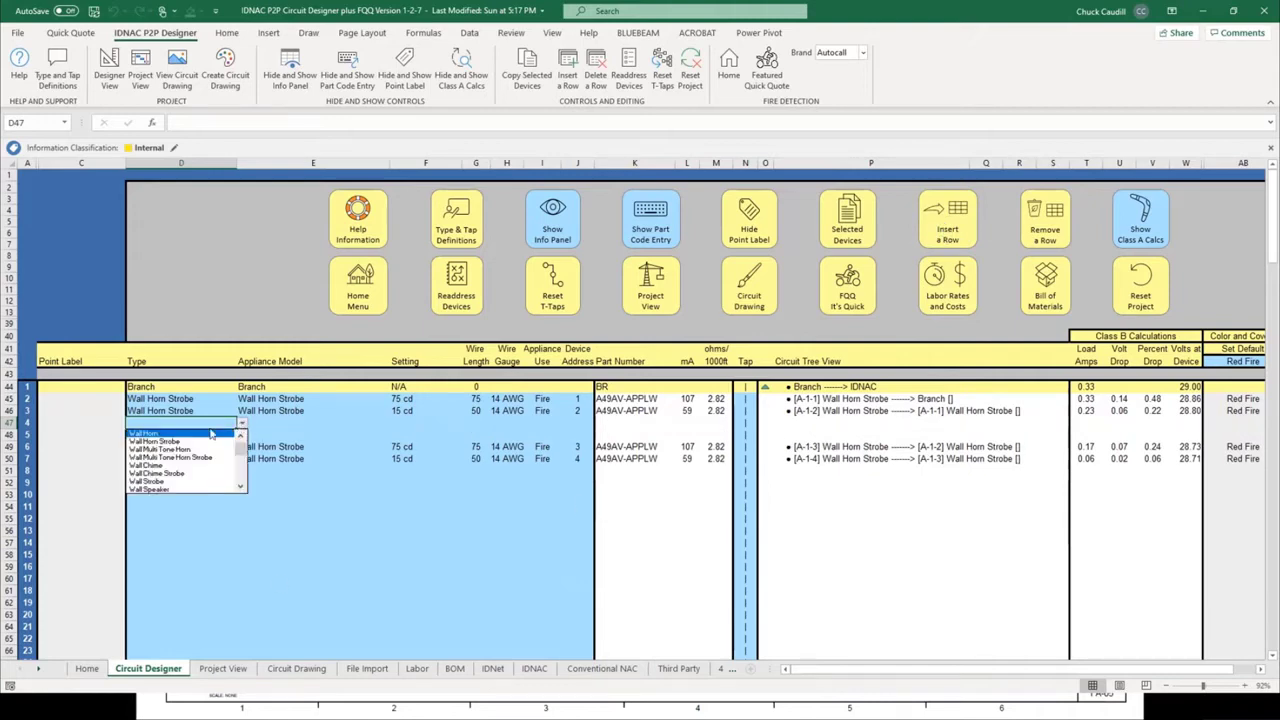
pyautogui.click(150, 482)
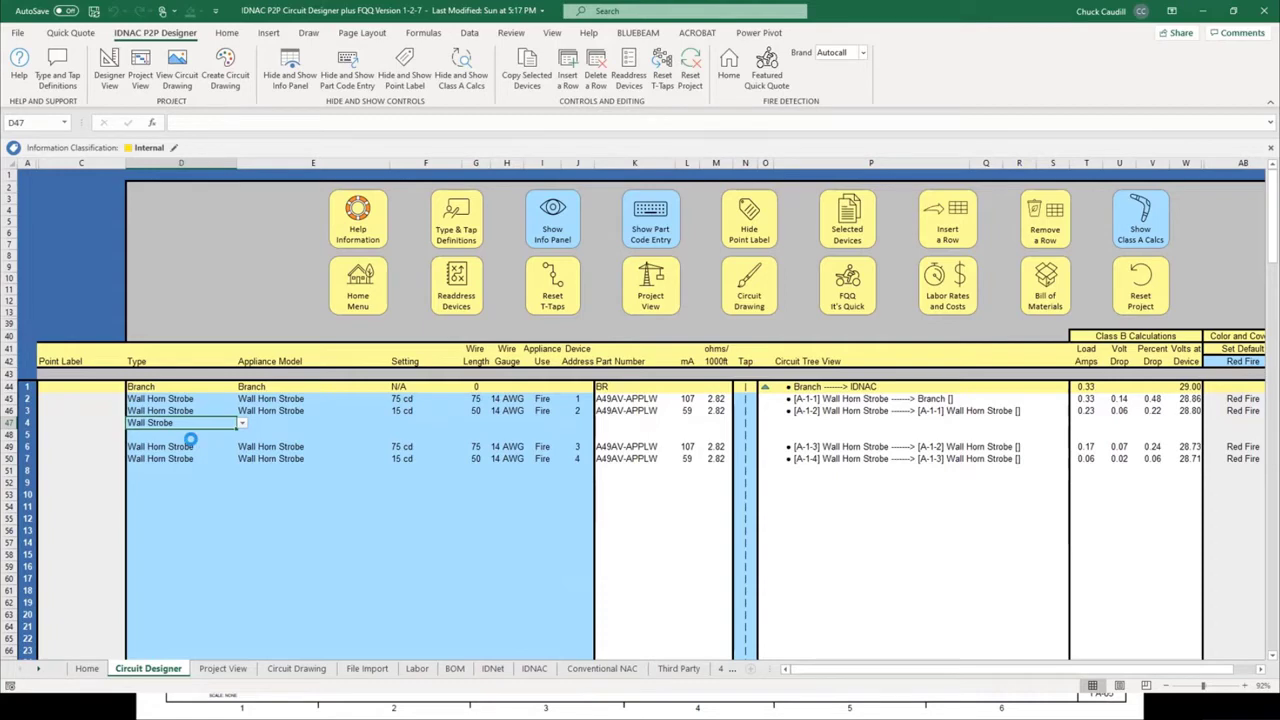
pyautogui.click(190, 436)
pyautogui.click(241, 435)
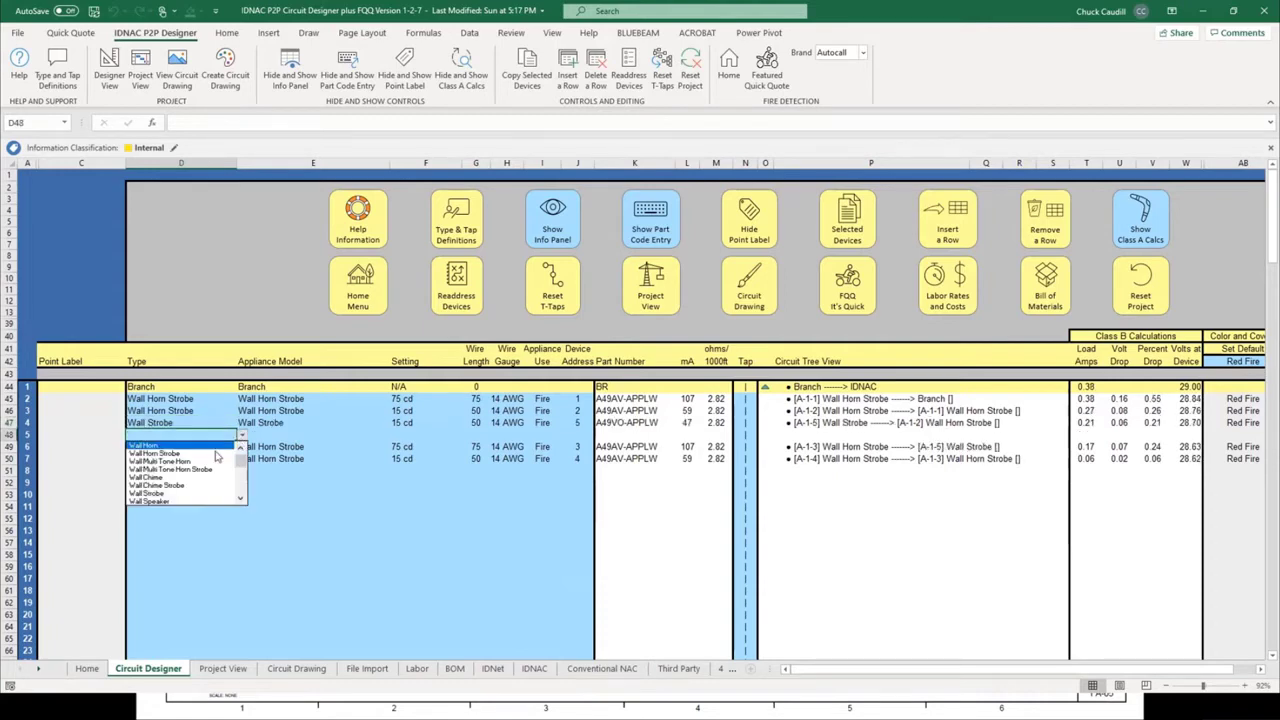
pyautogui.click(181, 492)
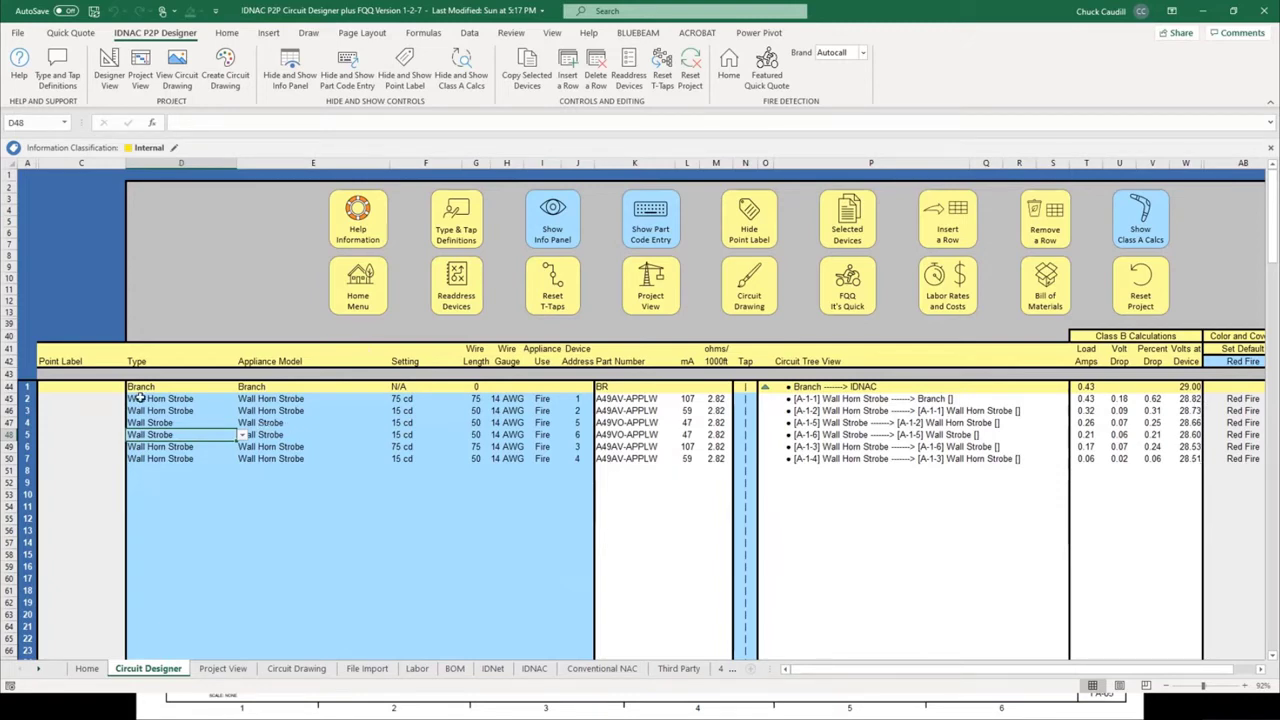
# Examine the device types available for row 8, through to the end of the choices, without picking one.
pyautogui.click(205, 472)
pyautogui.click(242, 472)
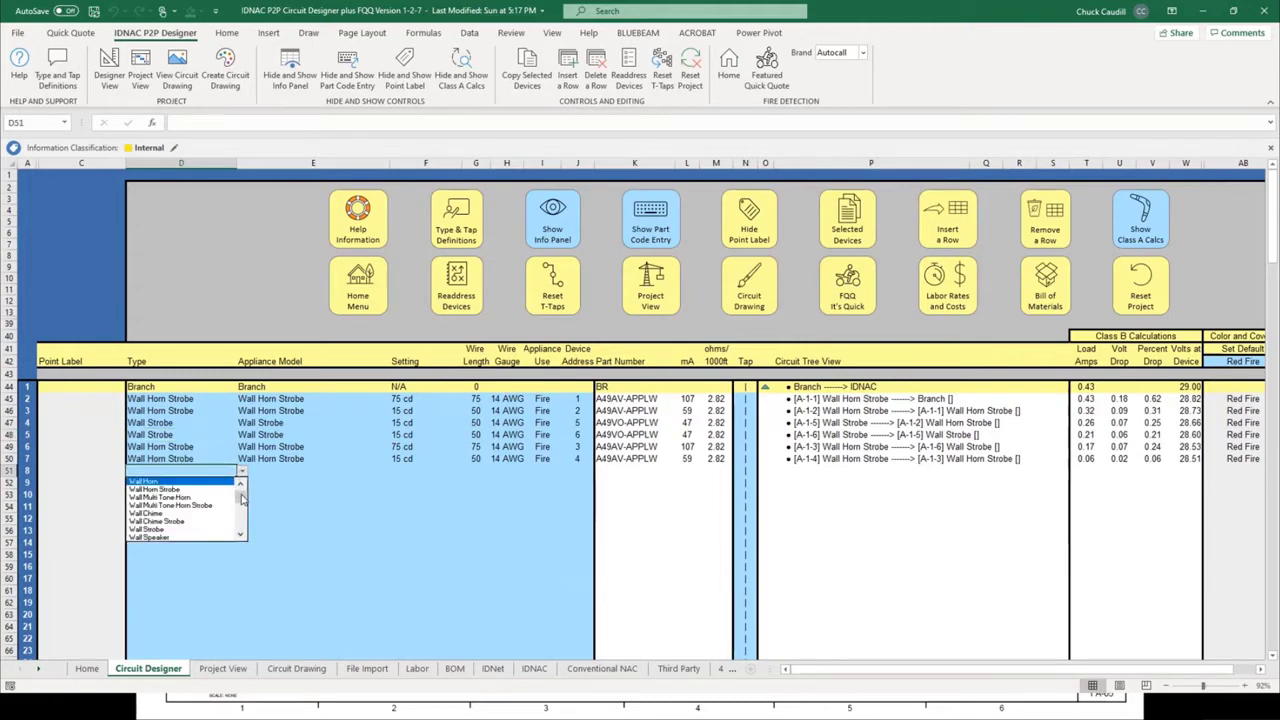
pyautogui.moveTo(242, 503); pyautogui.dragTo(241, 519)
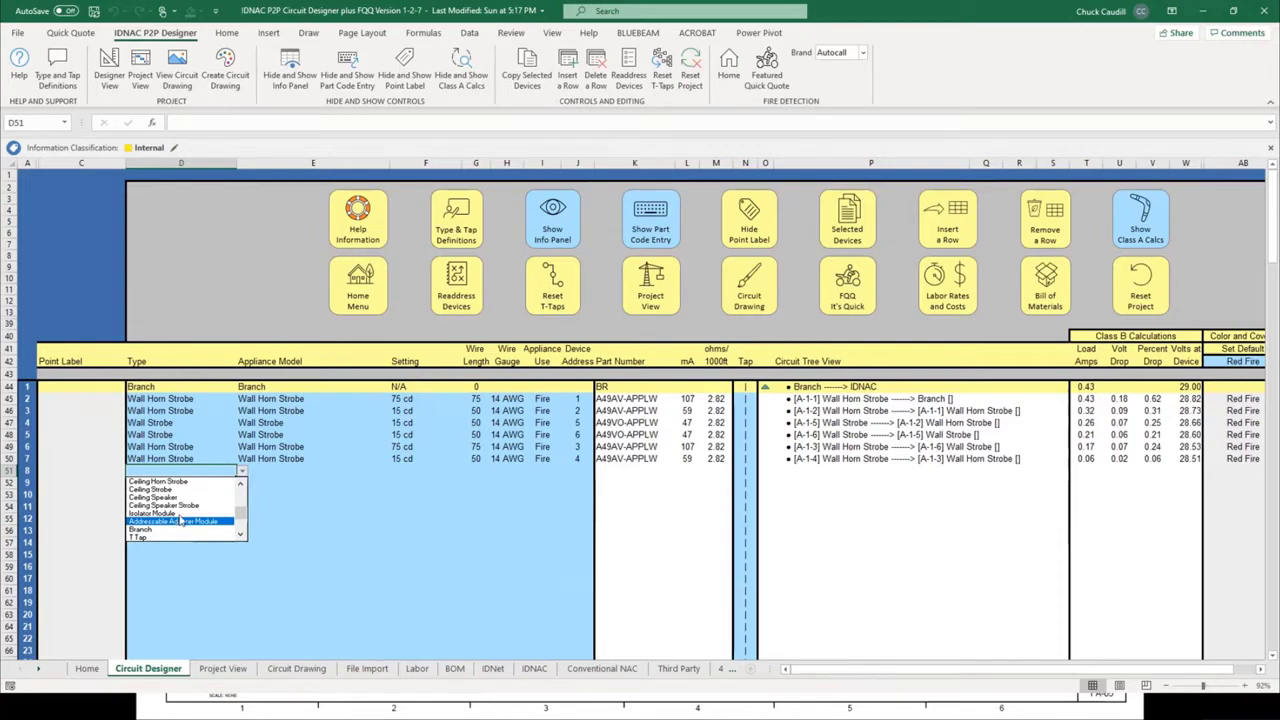
pyautogui.click(240, 537)
pyautogui.click(240, 537)
pyautogui.click(240, 537)
pyautogui.click(240, 537)
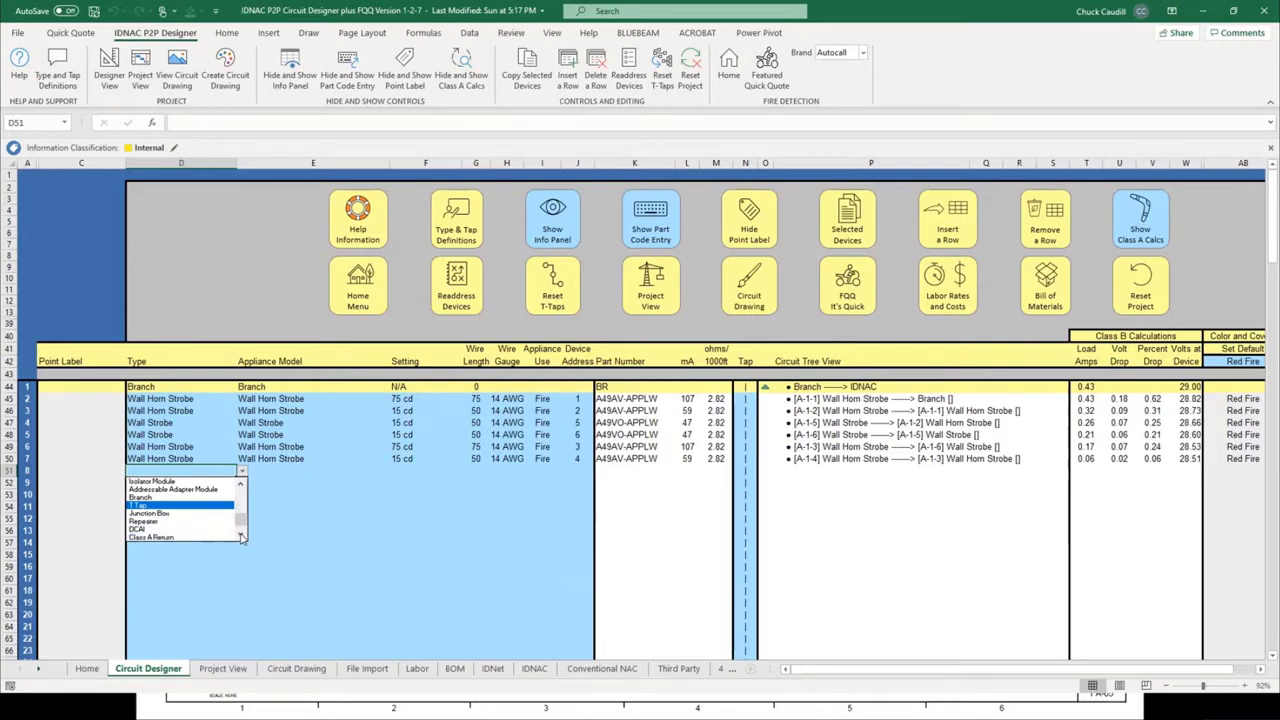
pyautogui.click(240, 537)
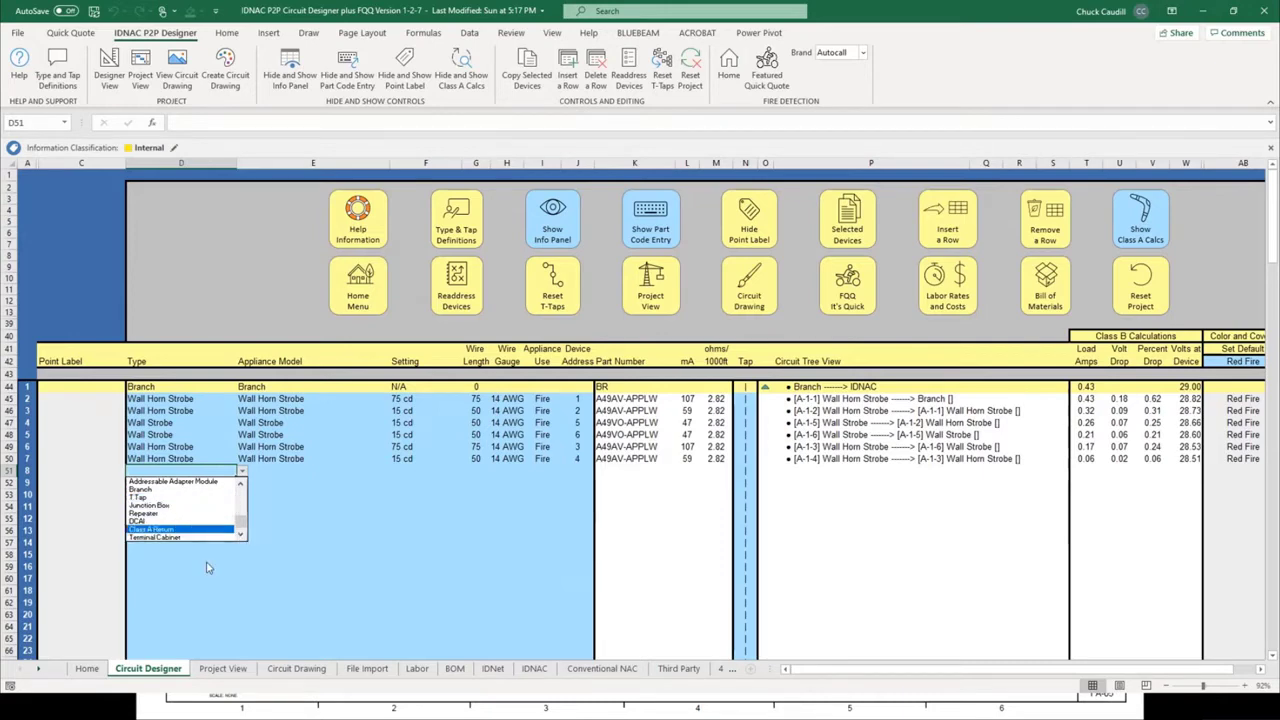
pyautogui.press('Escape')
# Open the type and tap definitions clear of the device rows and highlight the first branch's devices in rows 2 to 7.
pyautogui.click(453, 230)
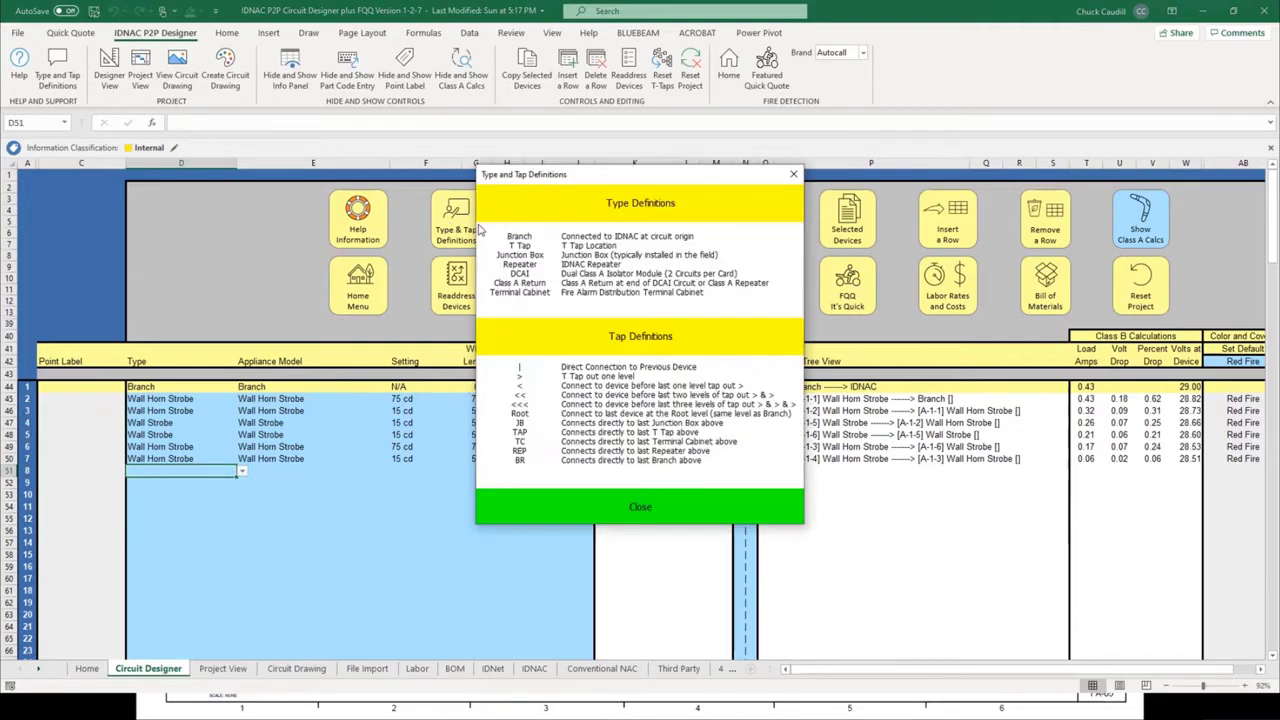
pyautogui.moveTo(660, 185); pyautogui.dragTo(1100, 23)
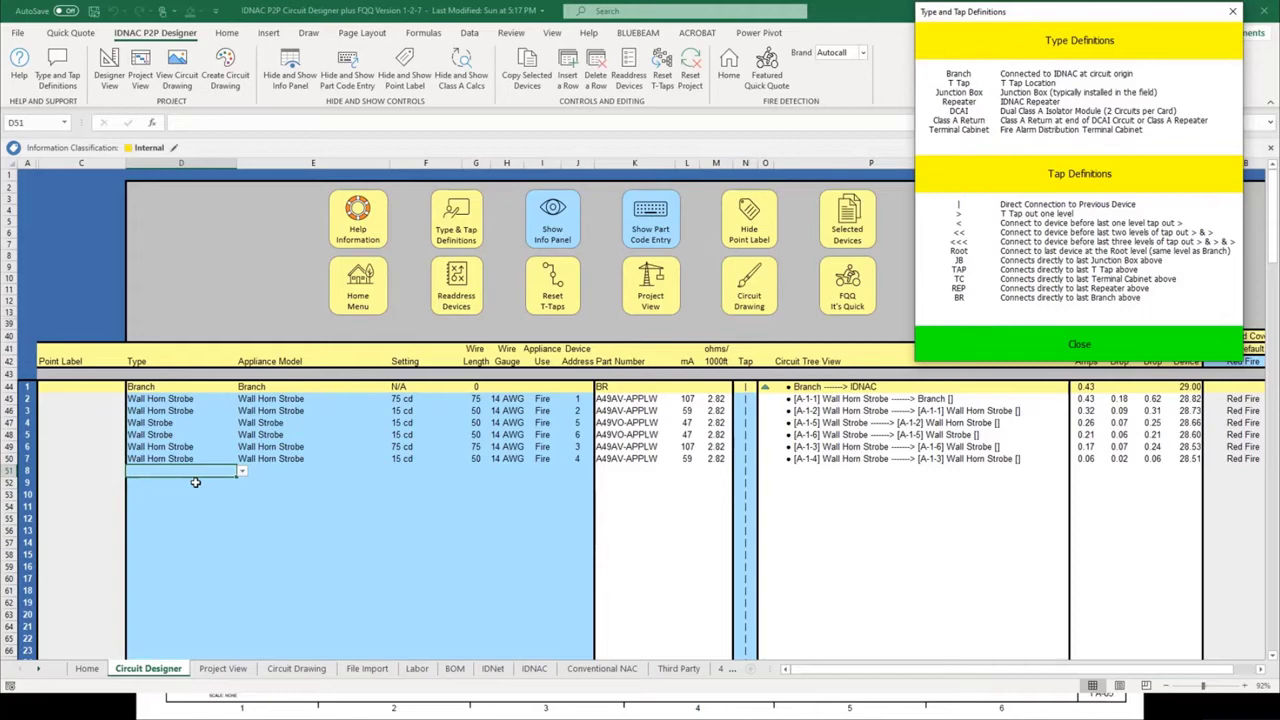
pyautogui.click(172, 459)
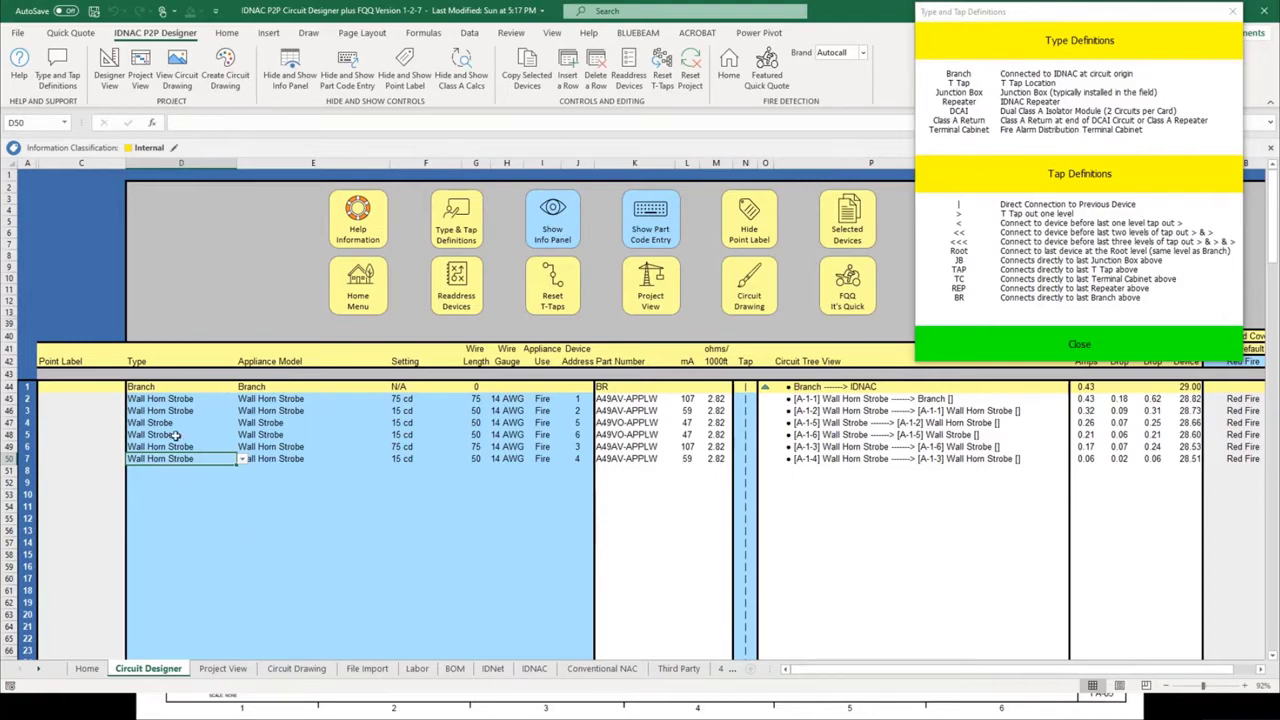
pyautogui.click(173, 400)
pyautogui.moveTo(173, 400); pyautogui.dragTo(170, 458)
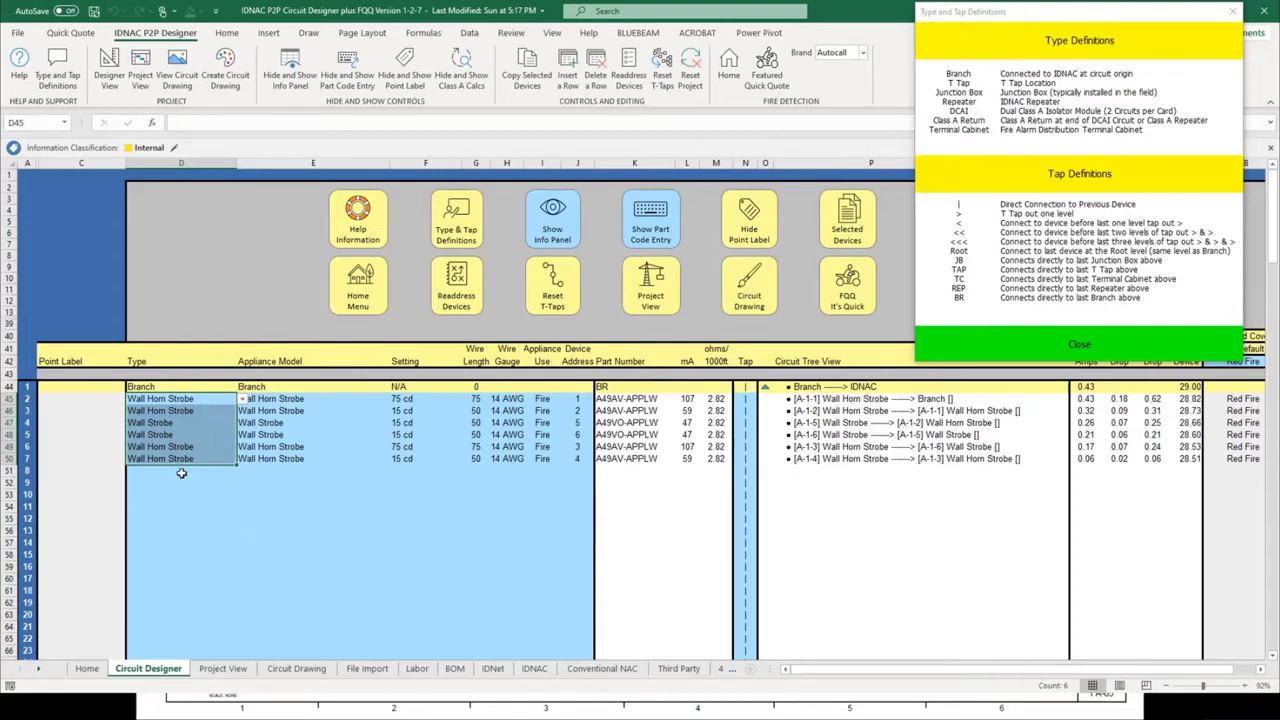
# Add a second Branch as the device type in row 8, below the first branch's devices.
pyautogui.click(181, 473)
pyautogui.click(241, 471)
pyautogui.scroll(-5, 241, 505)
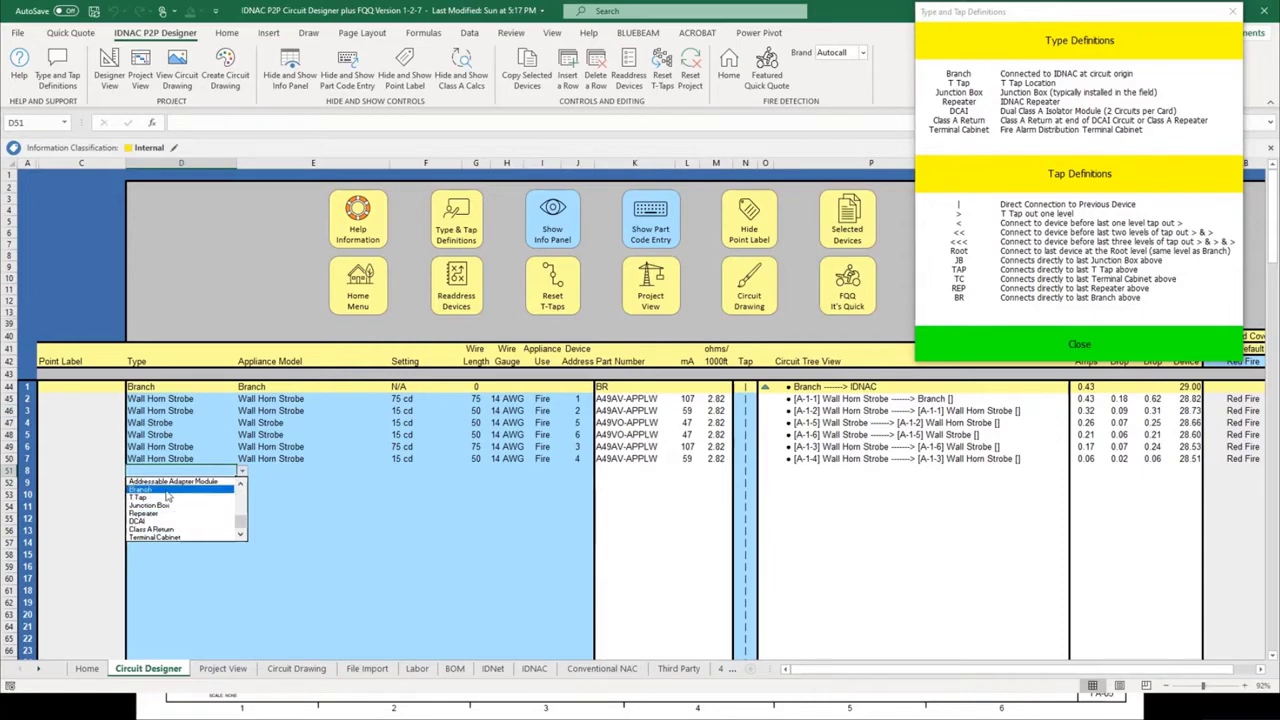
pyautogui.click(167, 488)
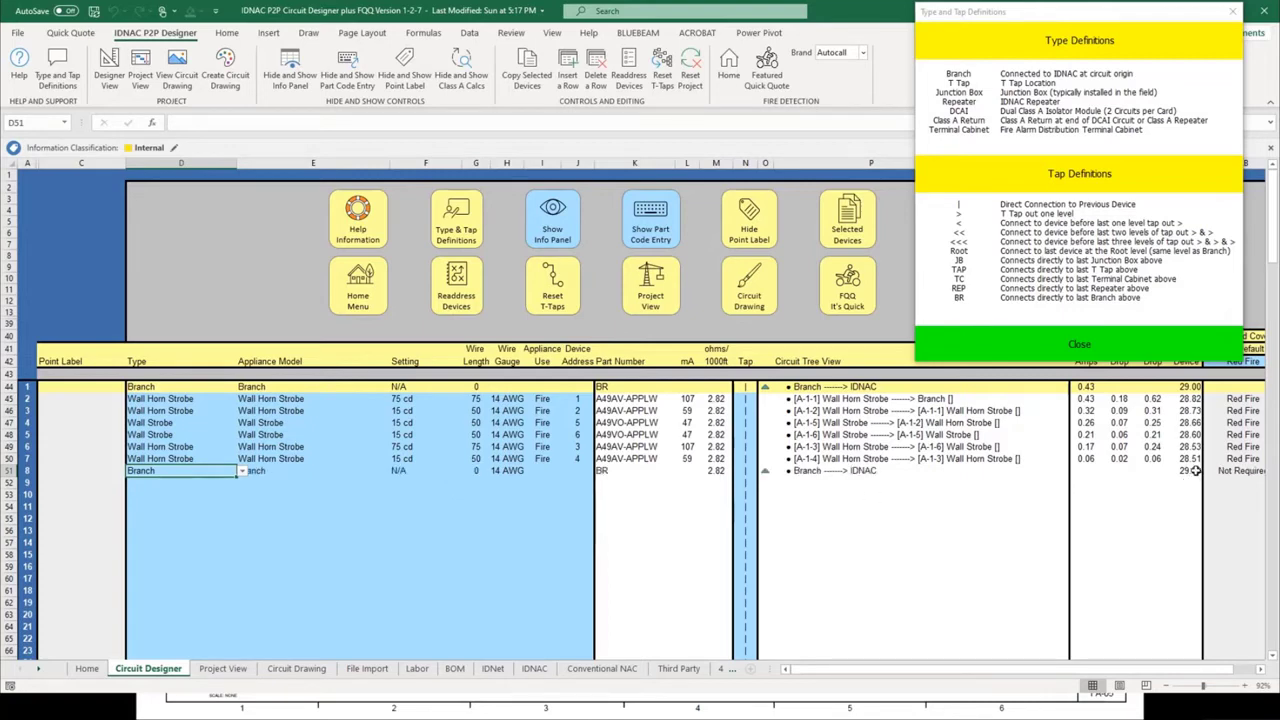
# Check the new branch's voltage and review the circuit and branch totals in the info panel, then hide it again.
pyautogui.click(1190, 471)
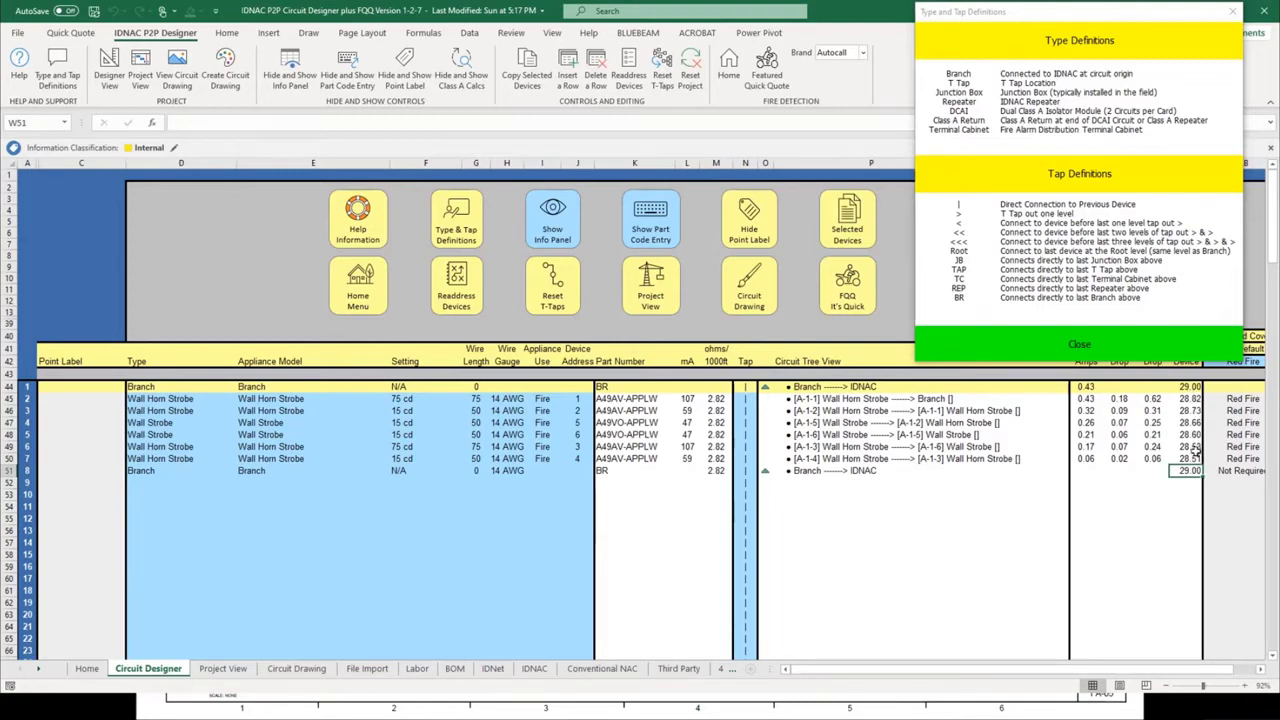
pyautogui.click(557, 221)
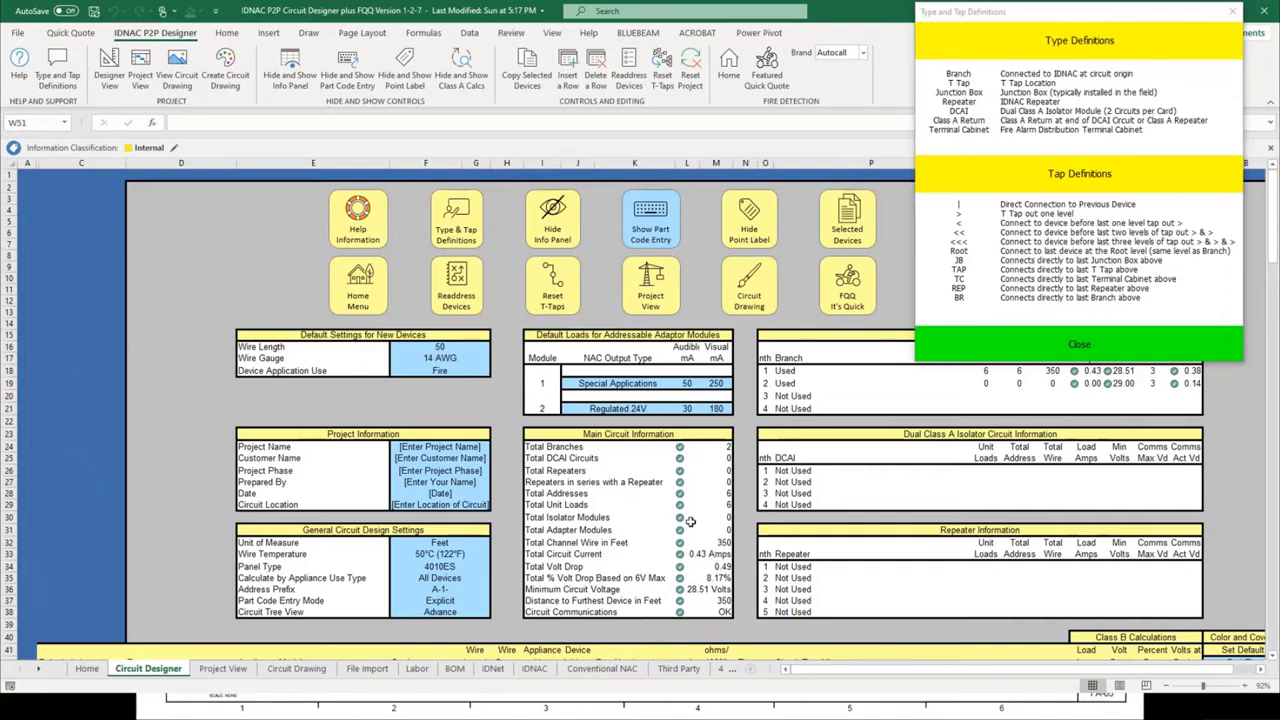
pyautogui.click(566, 214)
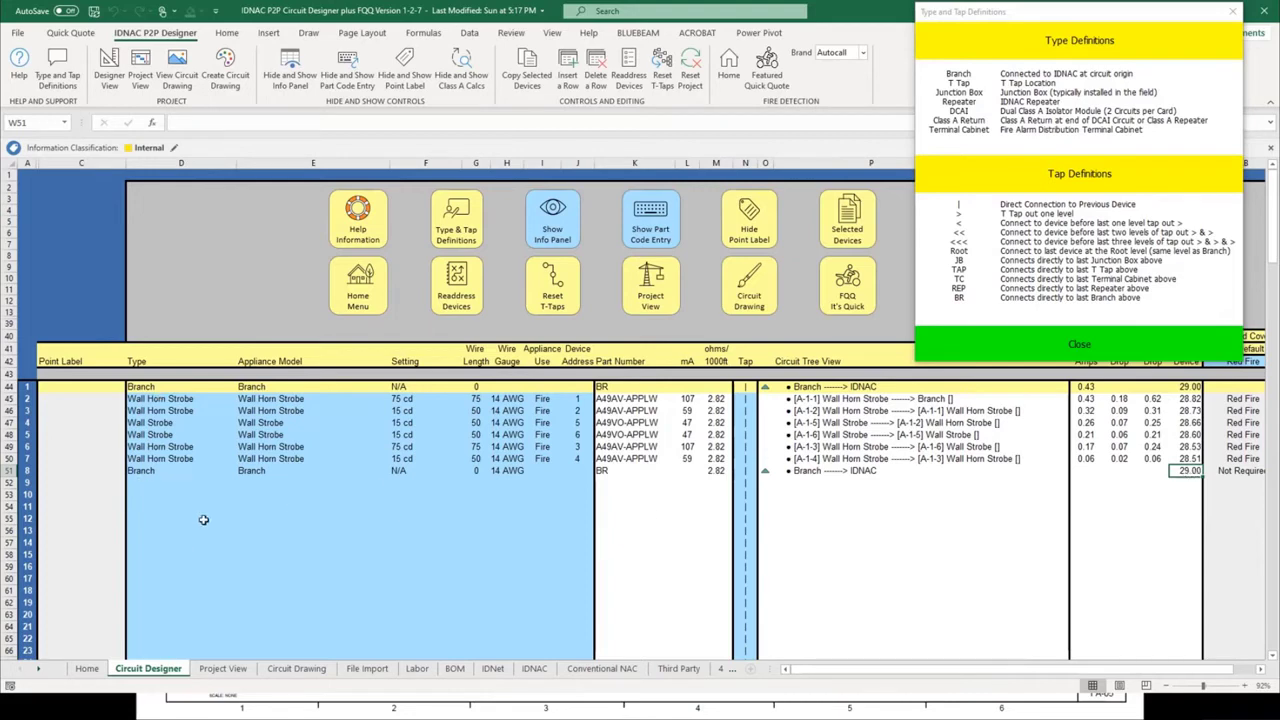
# Copy the six devices in rows 2 to 7 into rows 9 to 14 under the second branch.
pyautogui.moveTo(153, 398); pyautogui.dragTo(155, 460)
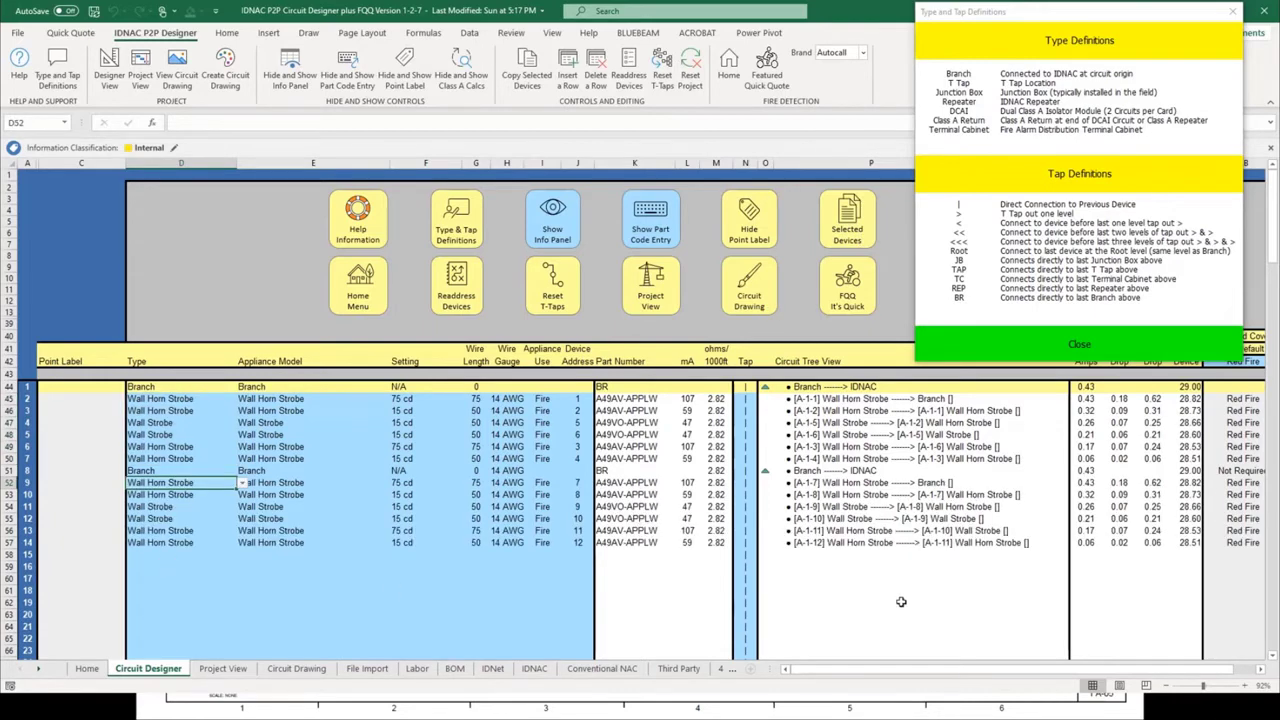
pyautogui.click(940, 612)
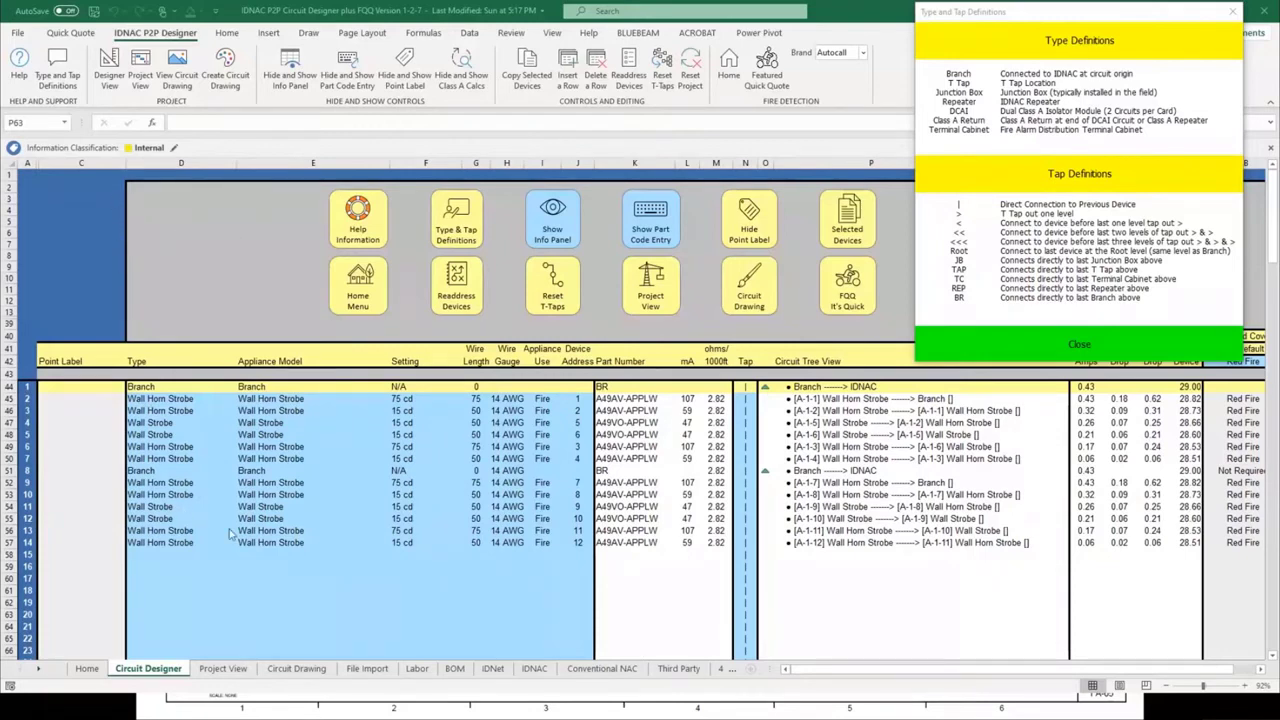
# Insert a row directly below the first branch and set its device type to Terminal Cabinet.
pyautogui.click(152, 400)
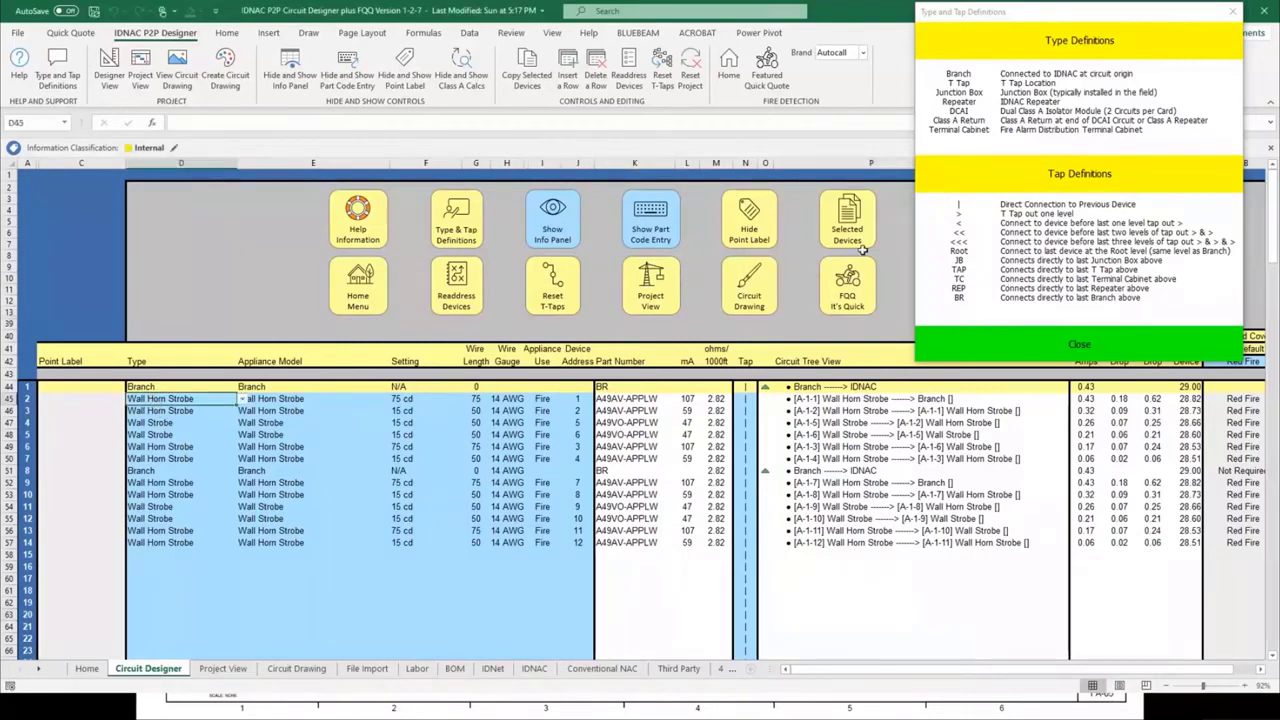
pyautogui.moveTo(1130, 18); pyautogui.dragTo(96, 18)
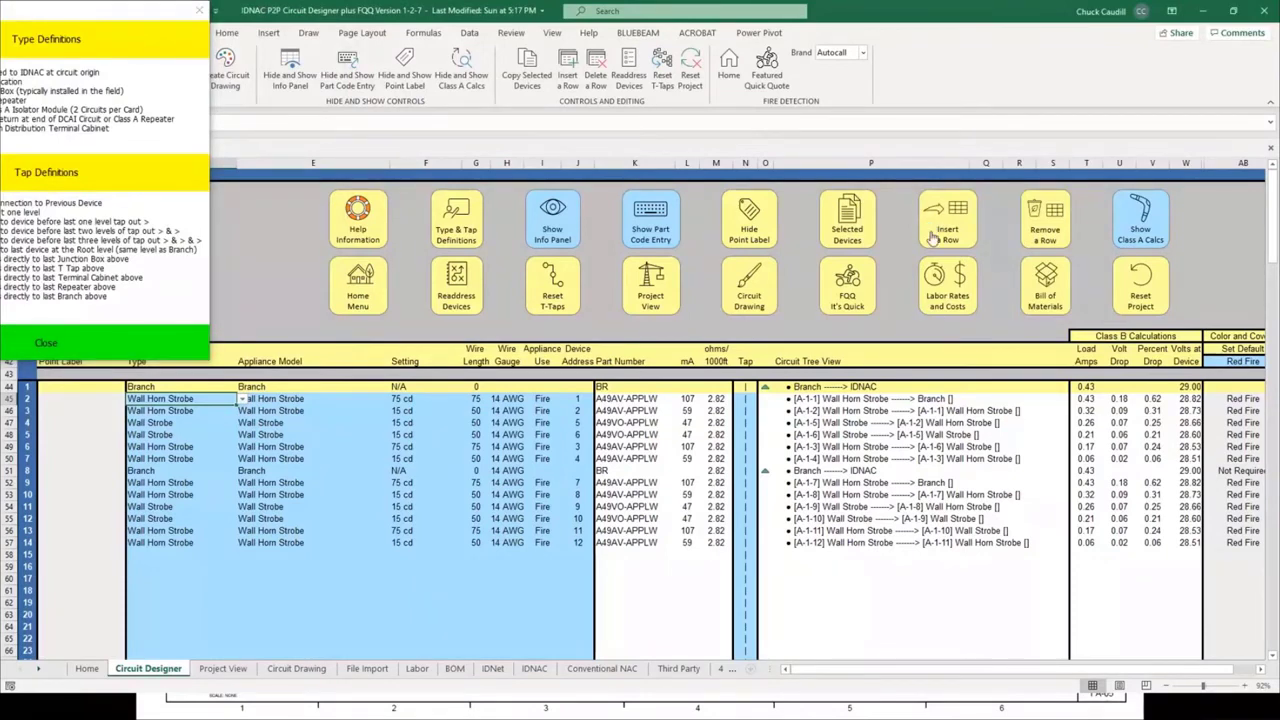
pyautogui.click(933, 238)
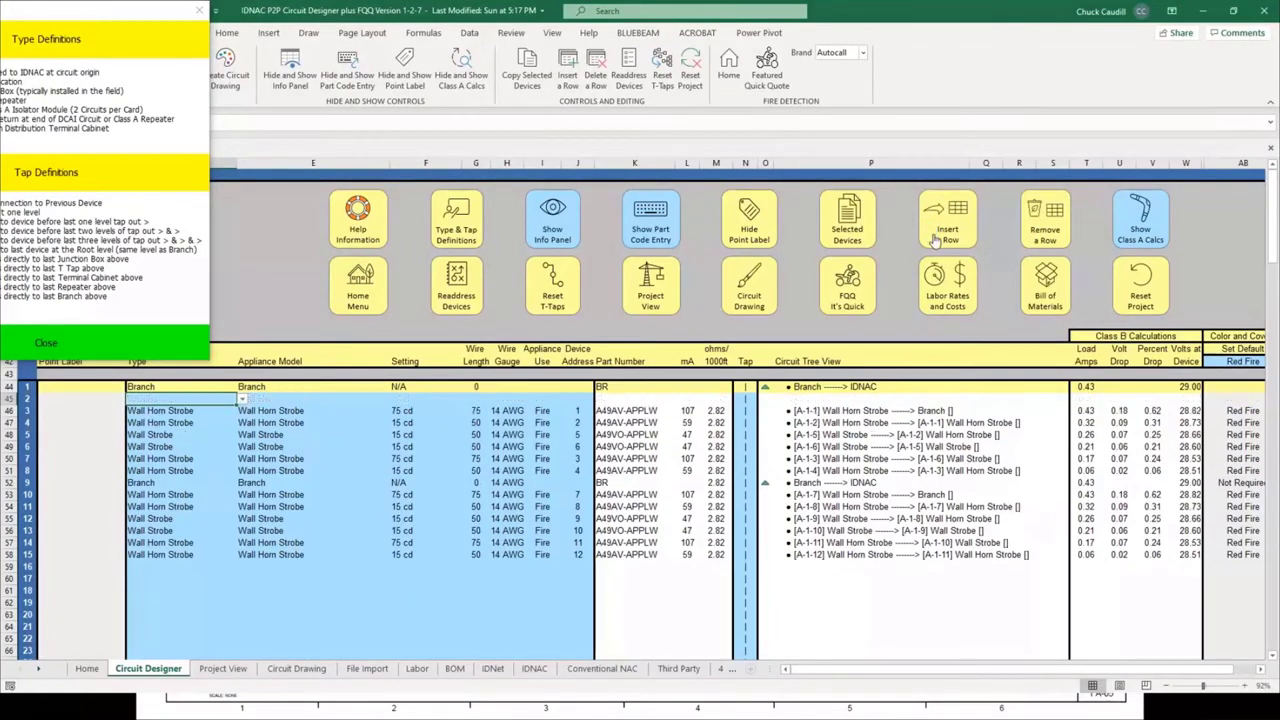
pyautogui.click(241, 399)
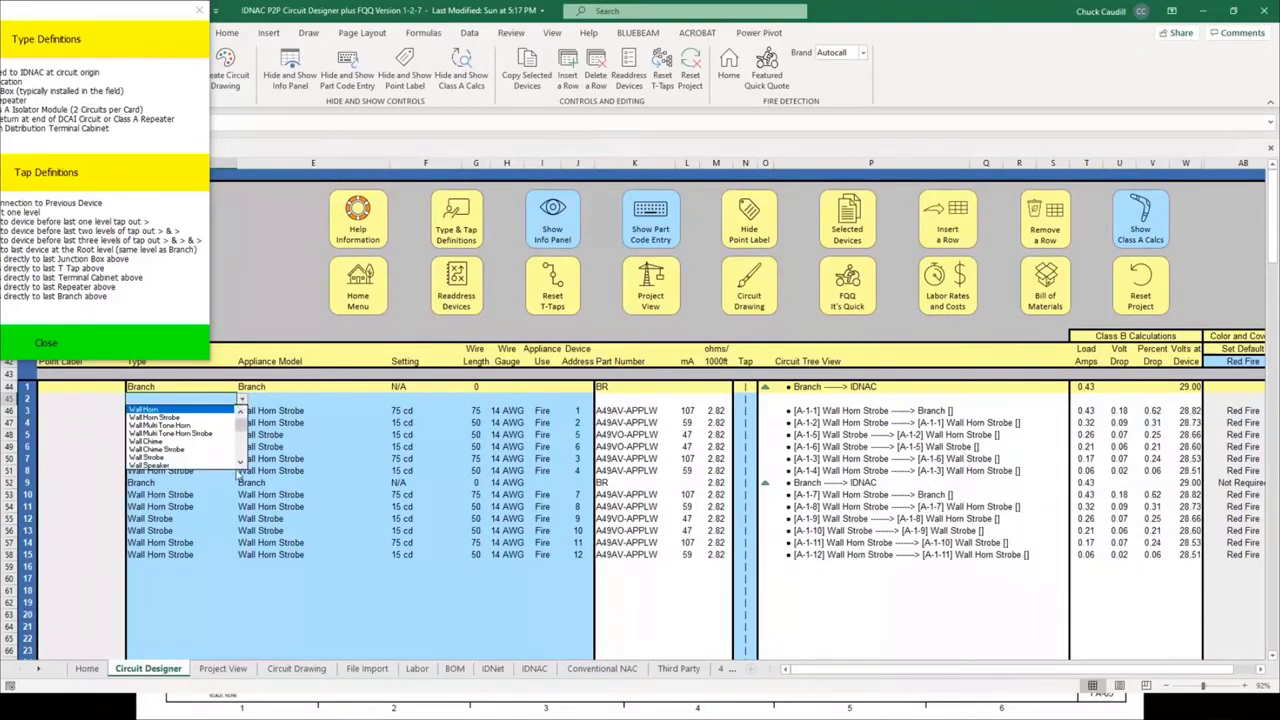
pyautogui.scroll(5, 186, 451)
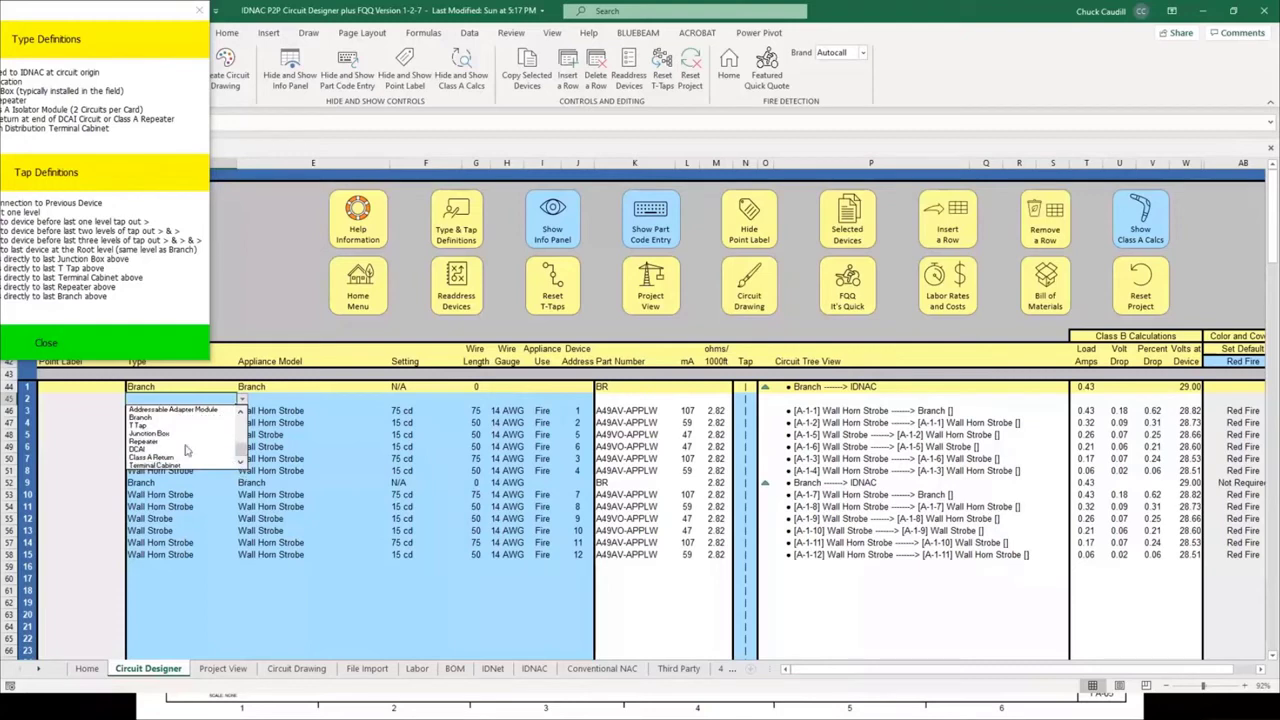
pyautogui.click(170, 462)
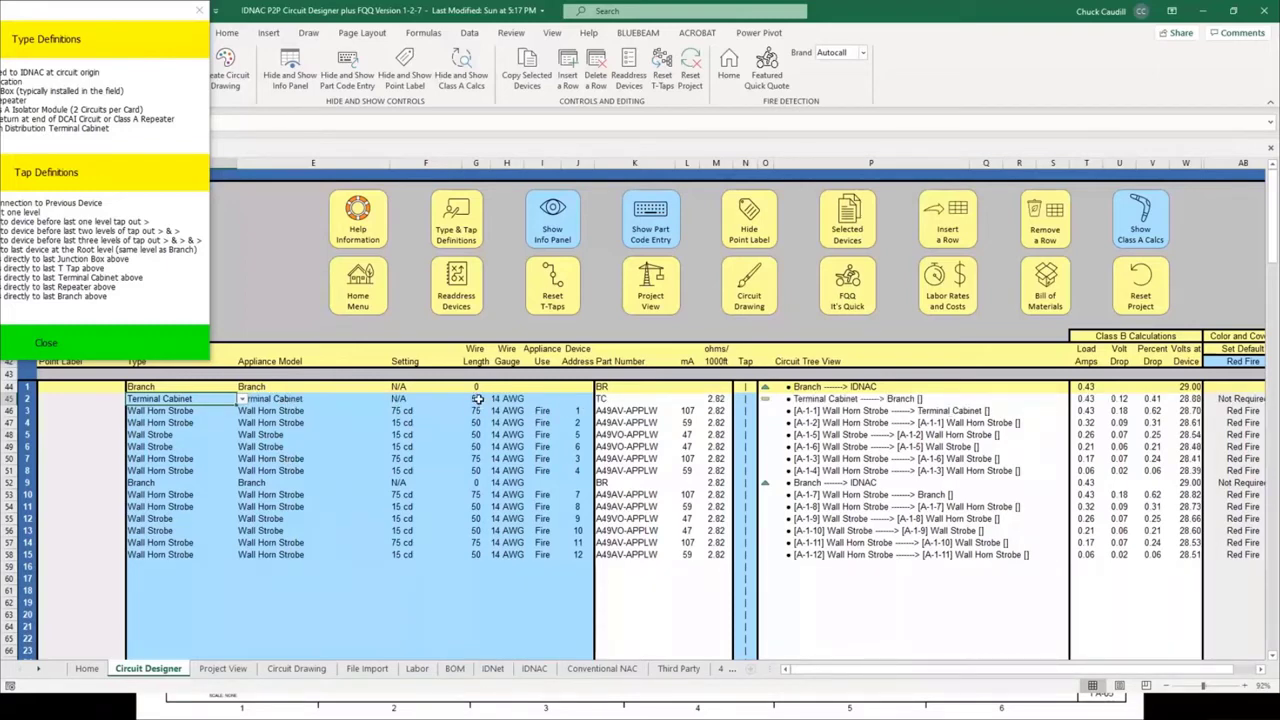
# Set the Terminal Cabinet's wire length in row 2 to 90.
pyautogui.click(478, 399)
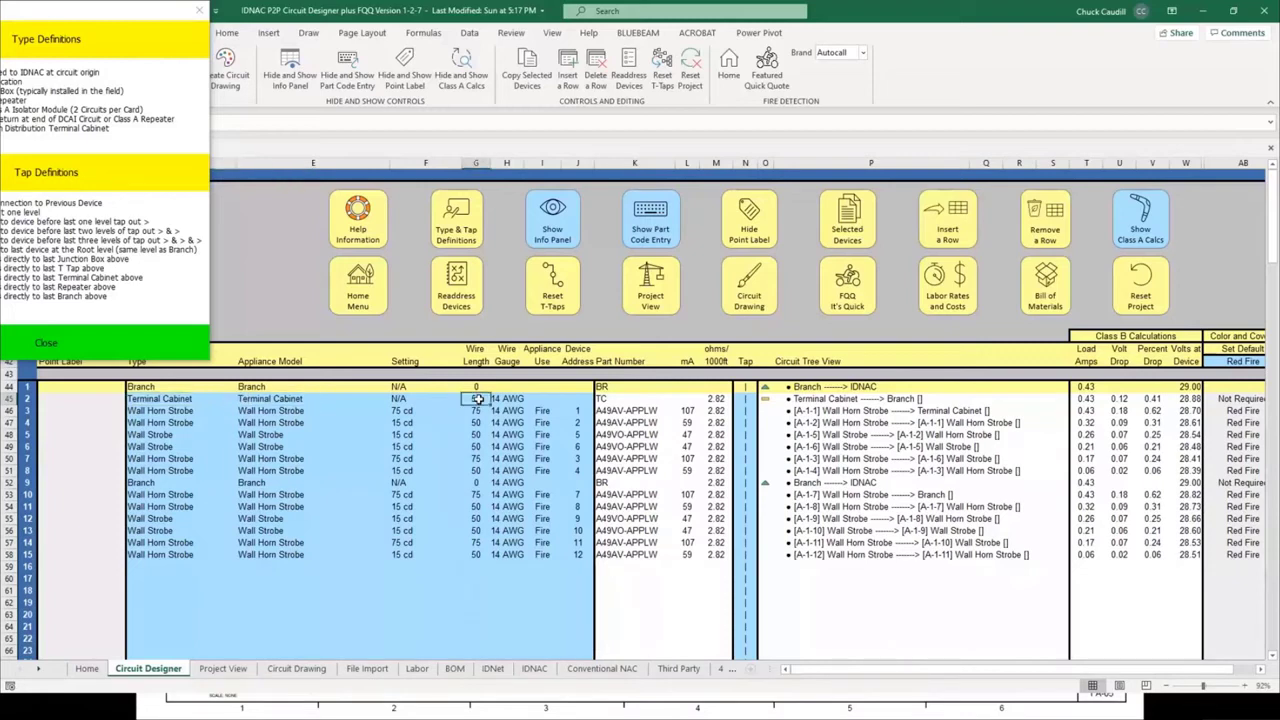
pyautogui.write('9')
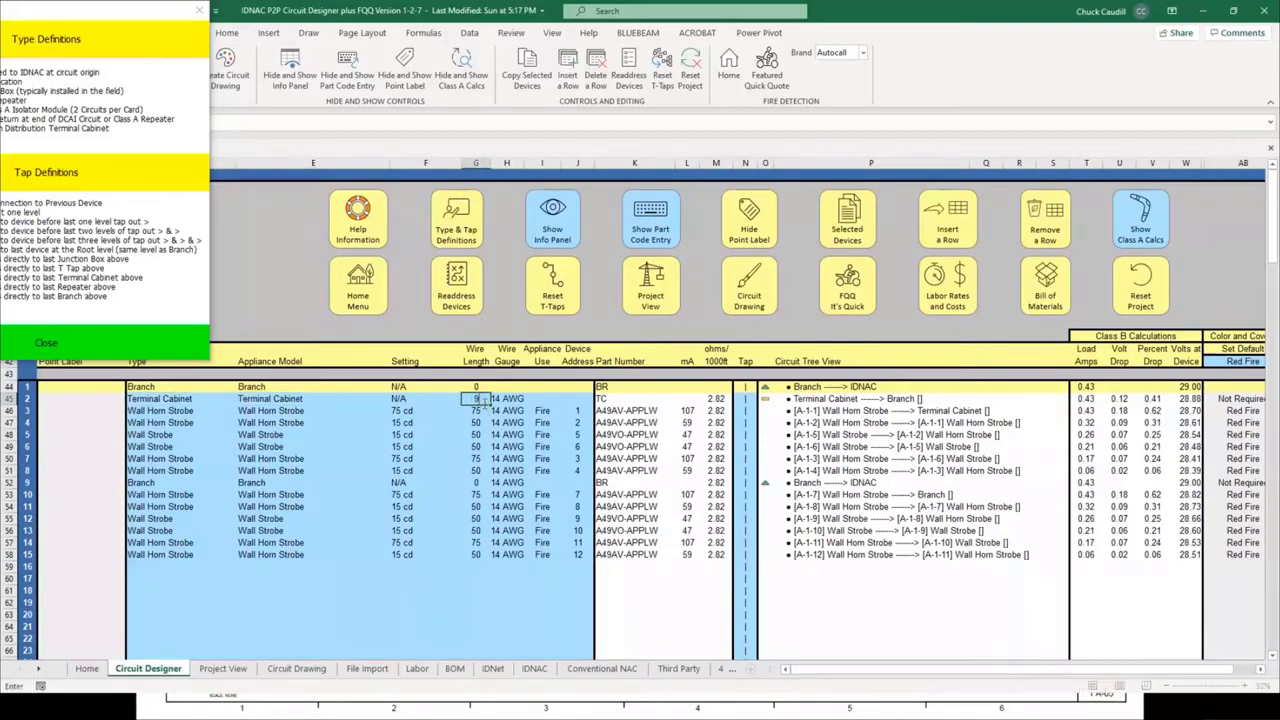
pyautogui.write('0')
pyautogui.press('Return')
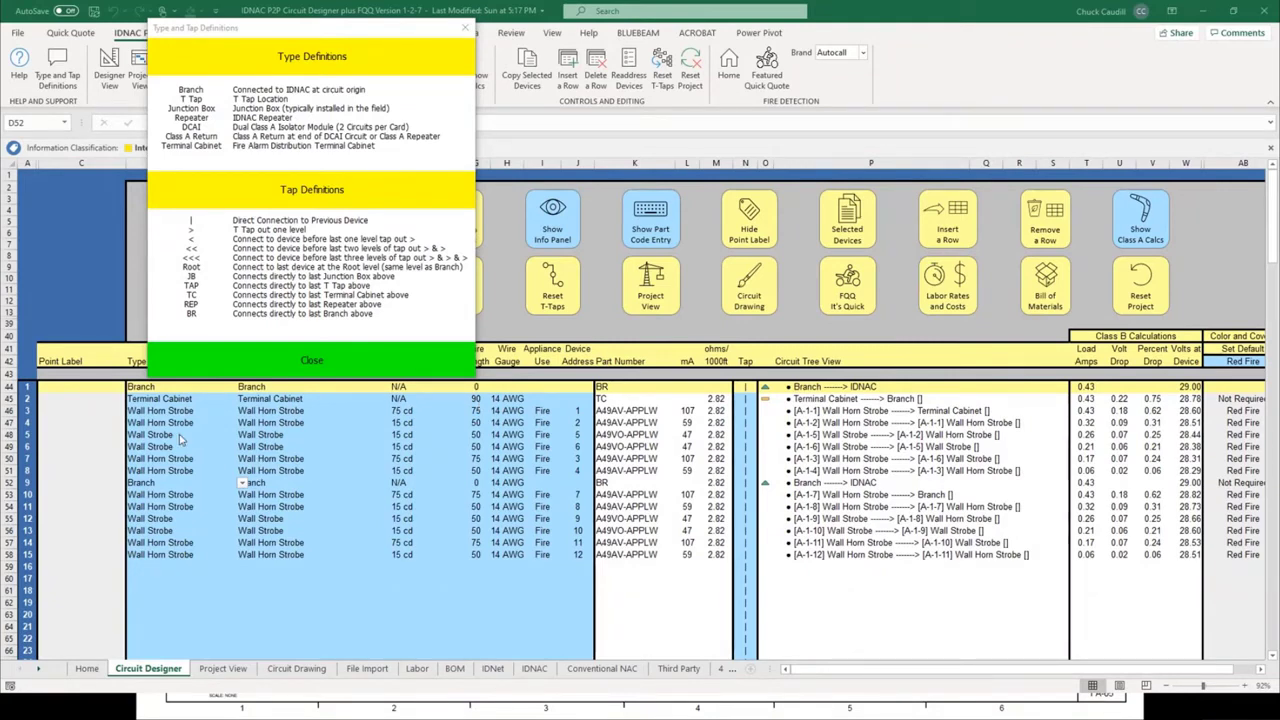
# Enter East as the point label for the wall horn strobes in rows 3 and 8.
pyautogui.click(110, 410)
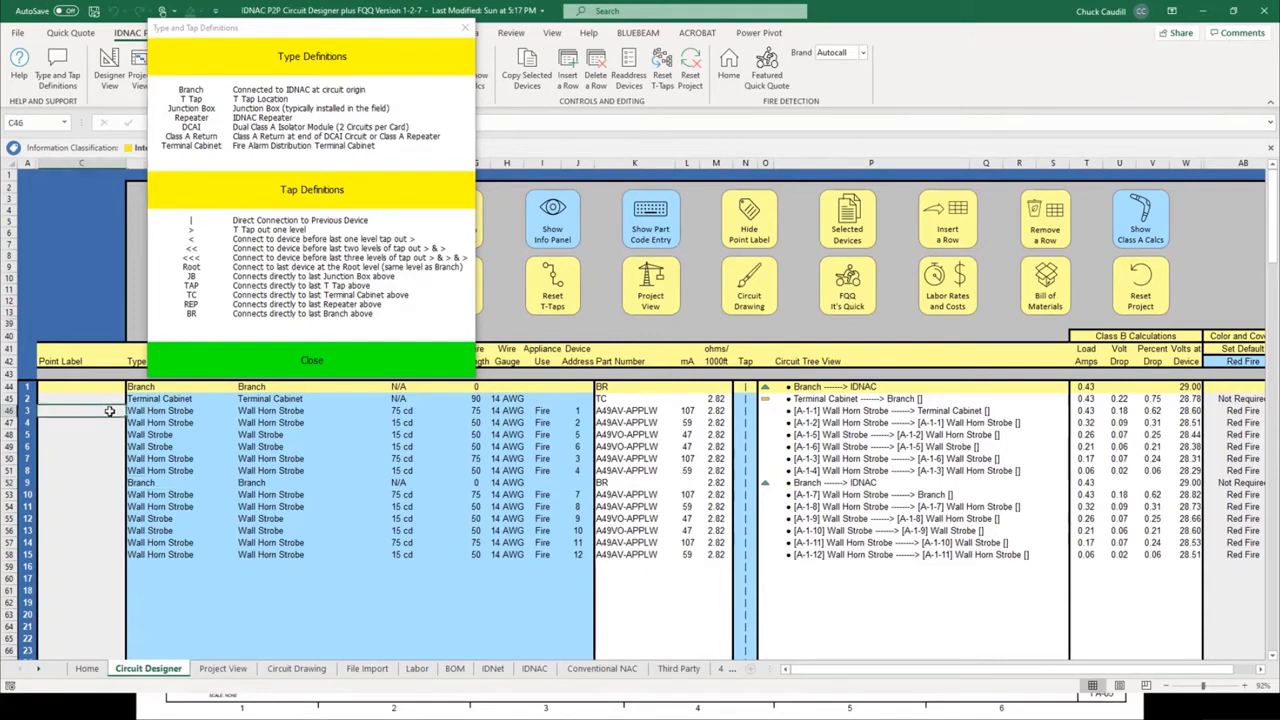
pyautogui.write('East')
pyautogui.press('Return')
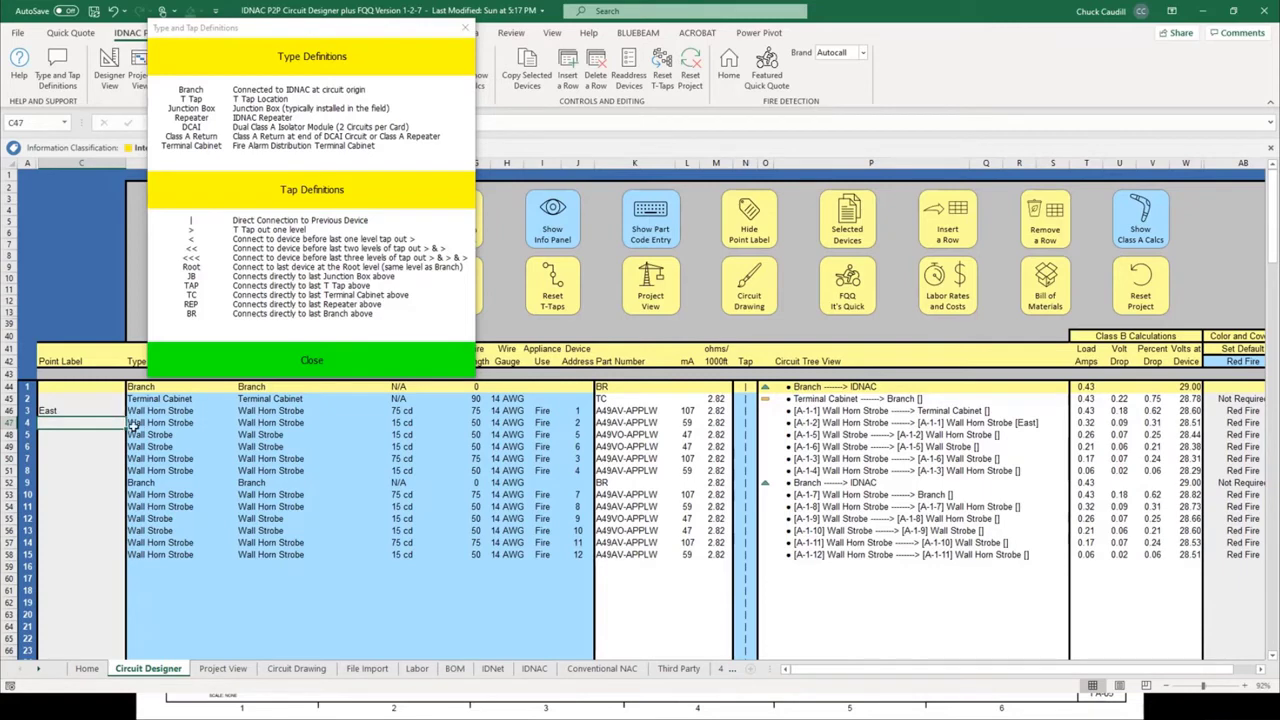
pyautogui.click(94, 469)
pyautogui.write('East')
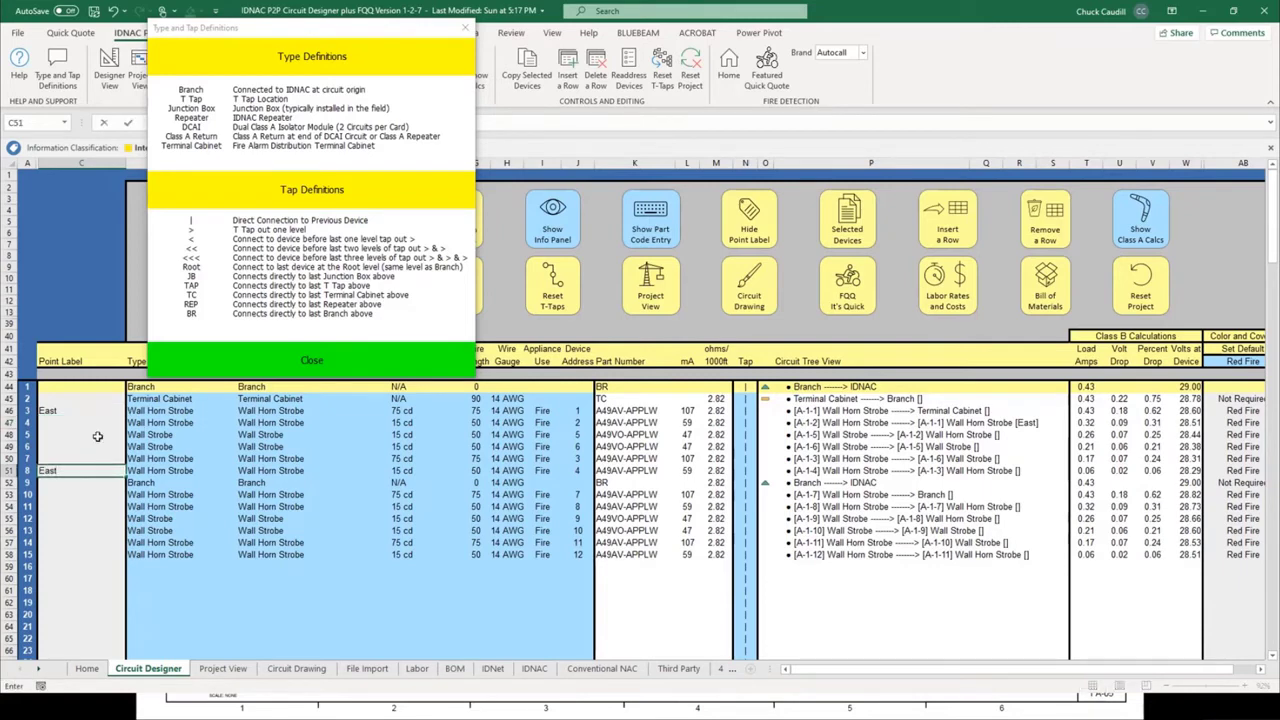
# Enter West as the point label for the second branch in row 9.
pyautogui.click(89, 486)
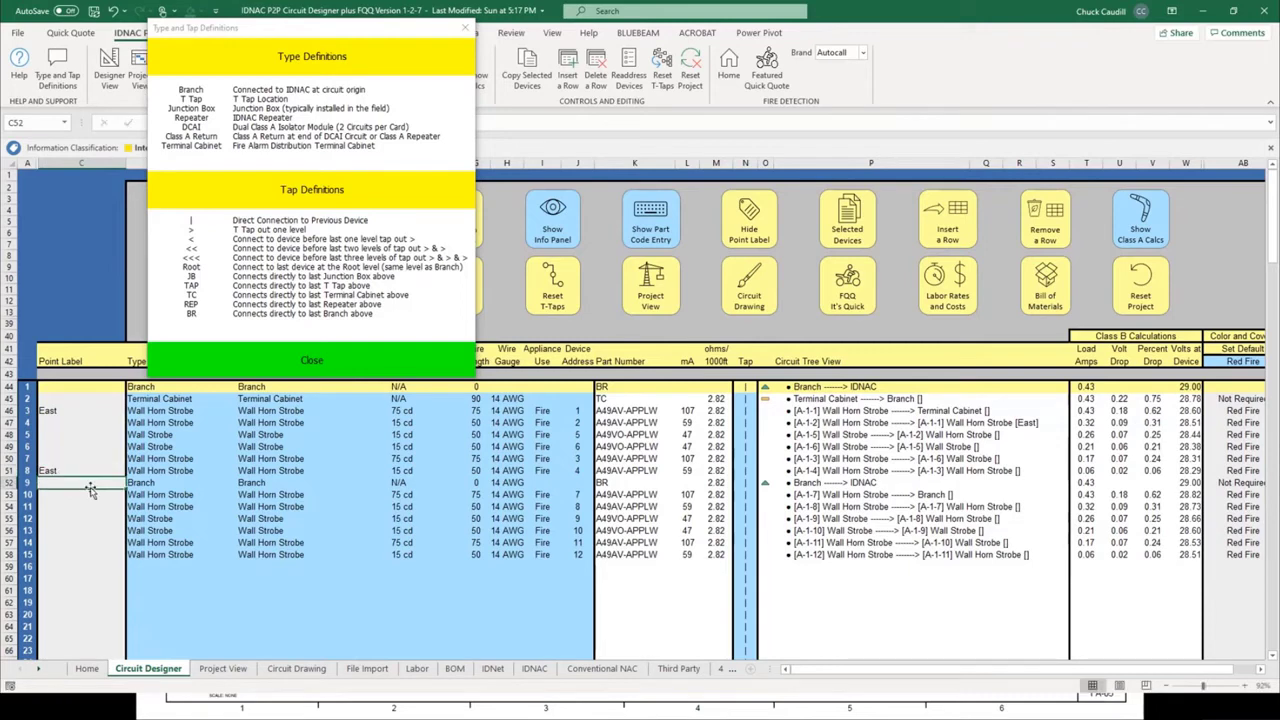
pyautogui.write('Wes')
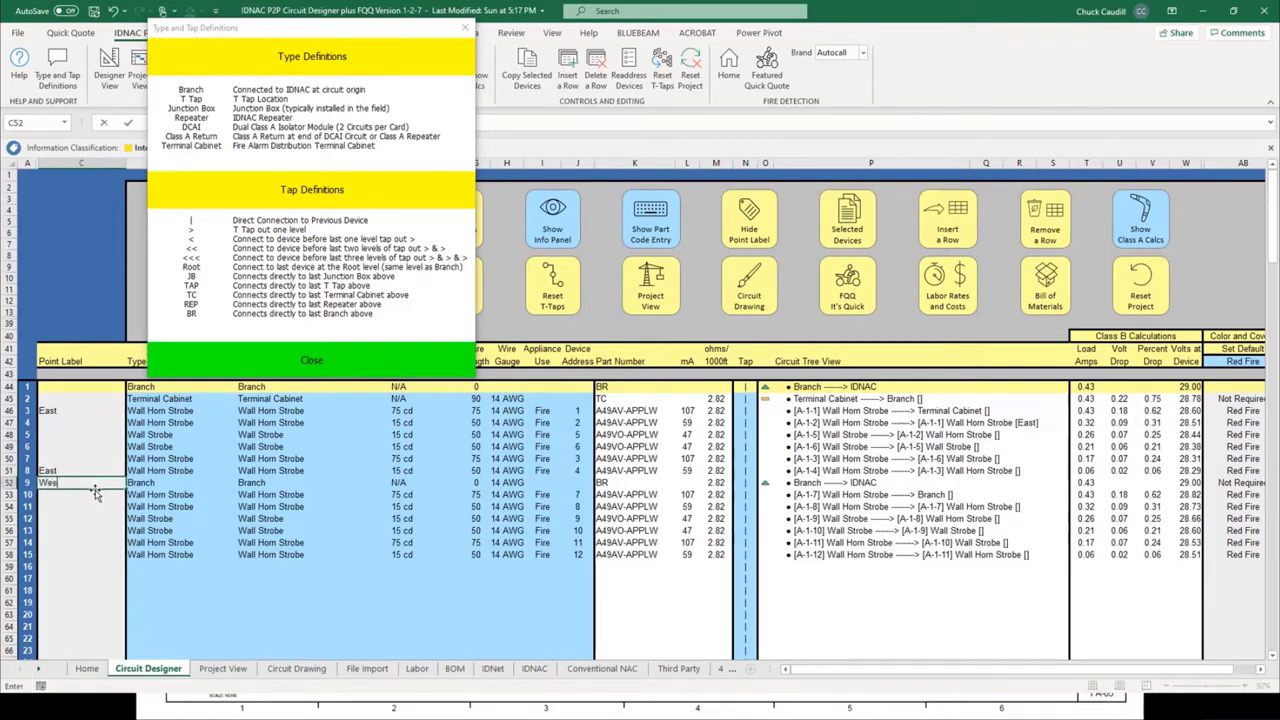
pyautogui.write('t')
pyautogui.click(96, 508)
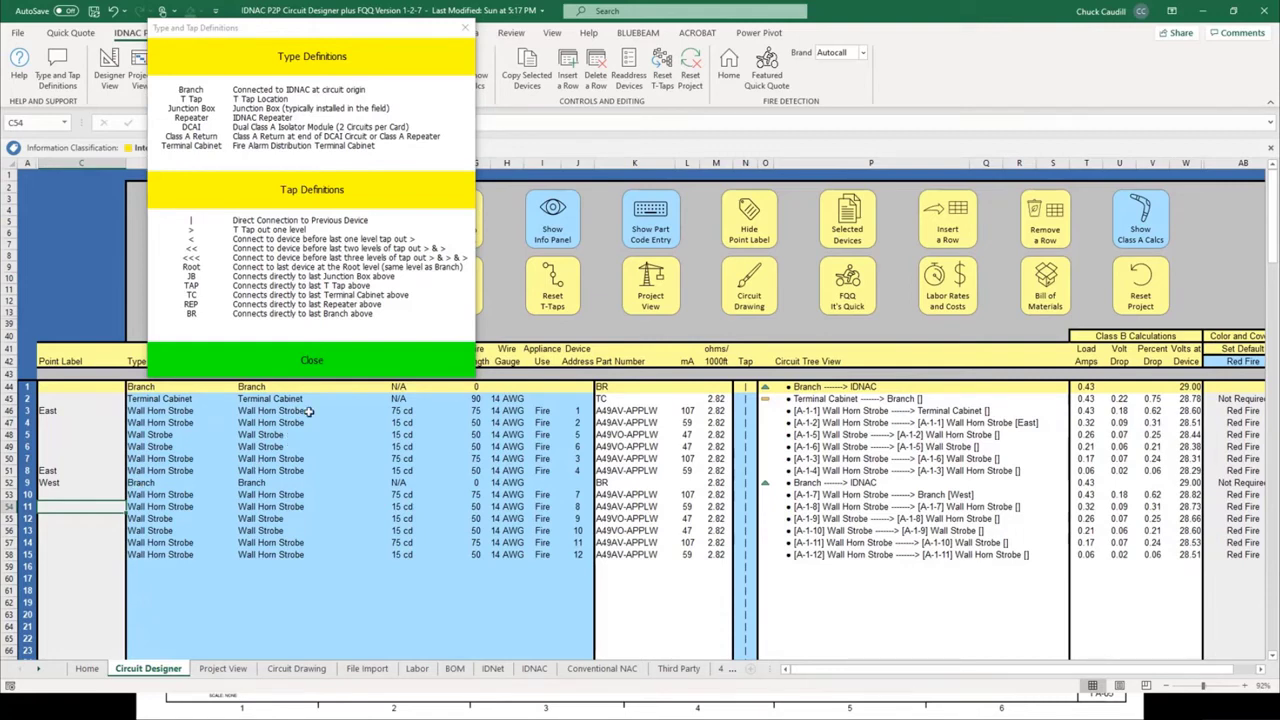
# Remove the second branch's row and label the wall horn strobe that takes its place in row 9 West.
pyautogui.click(138, 484)
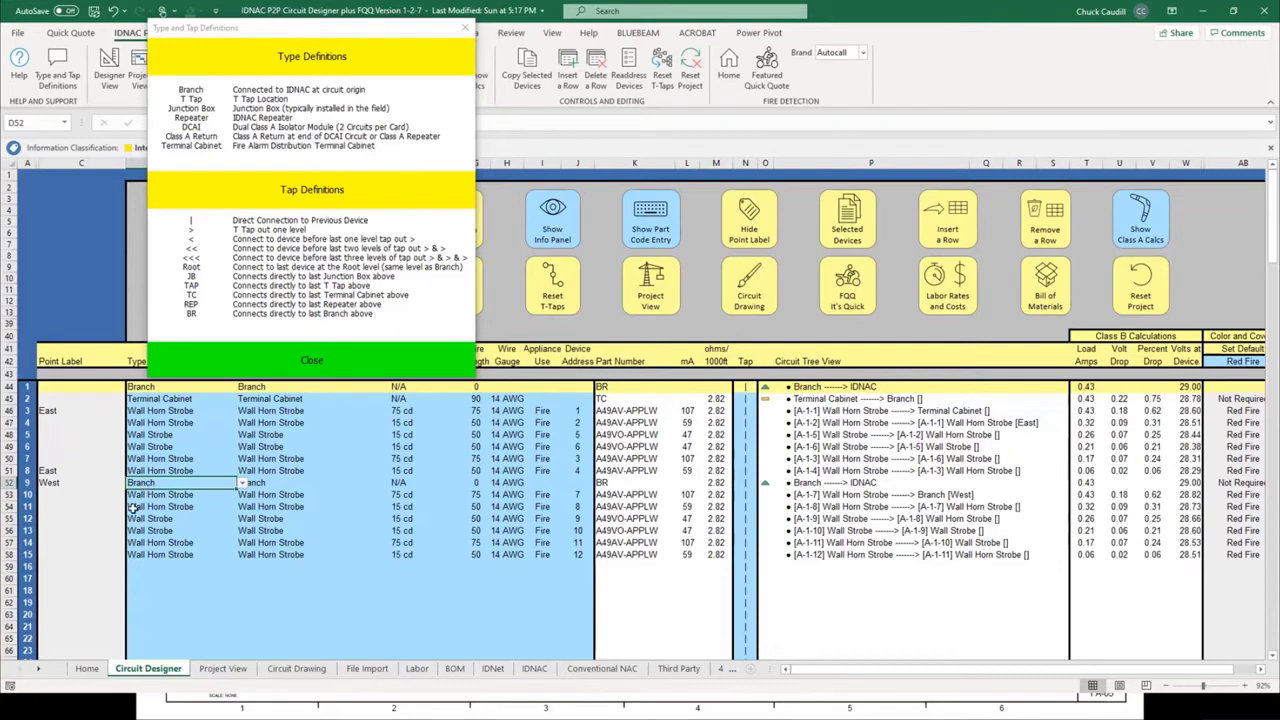
pyautogui.click(1052, 220)
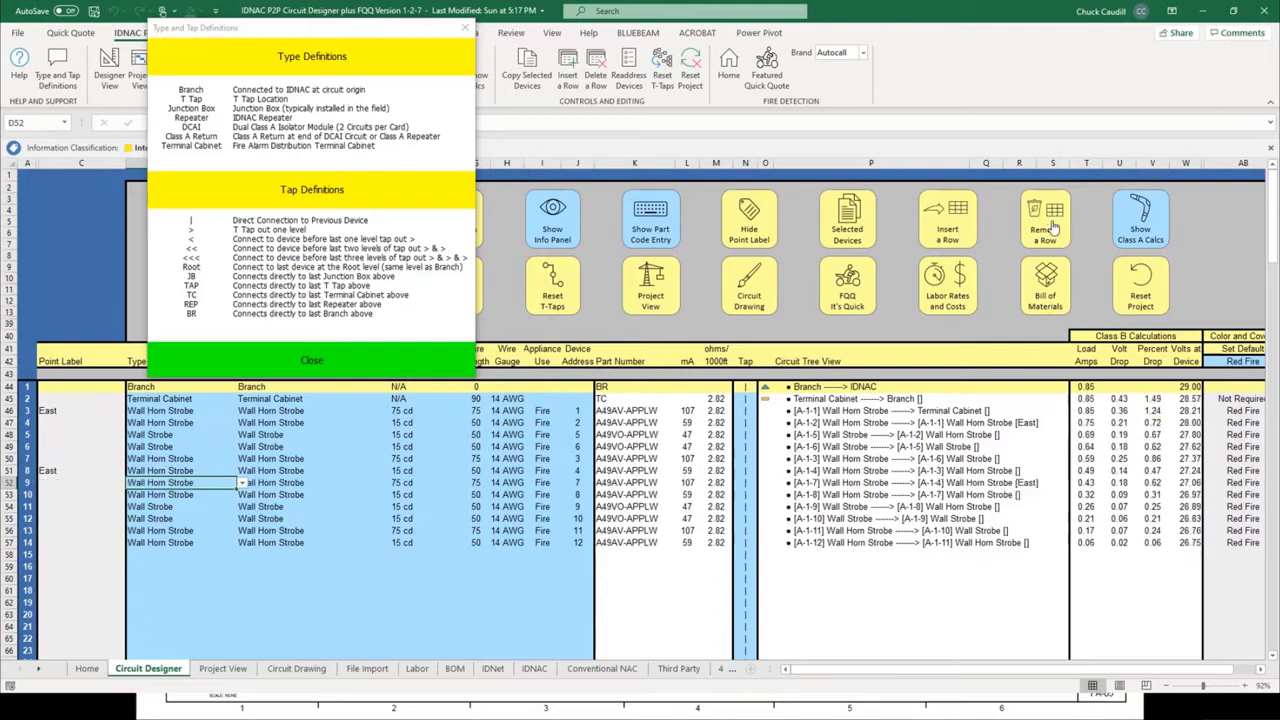
pyautogui.click(99, 484)
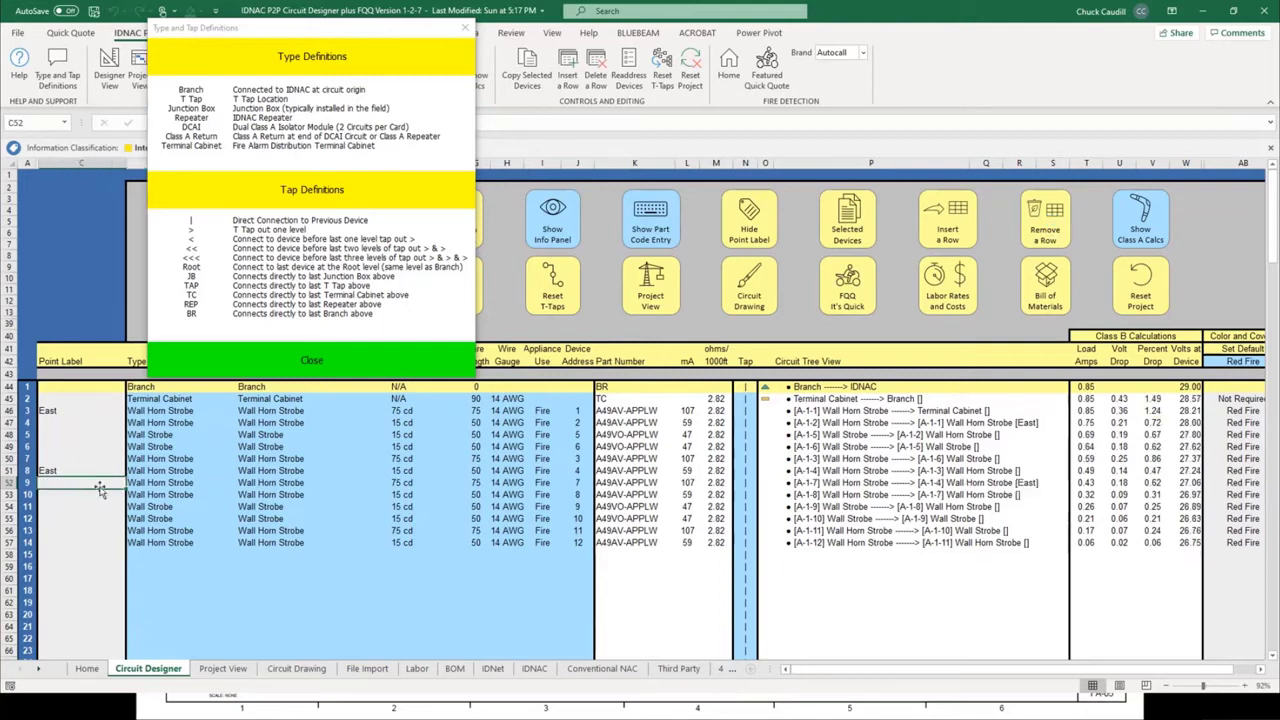
pyautogui.write('West')
pyautogui.click(426, 542)
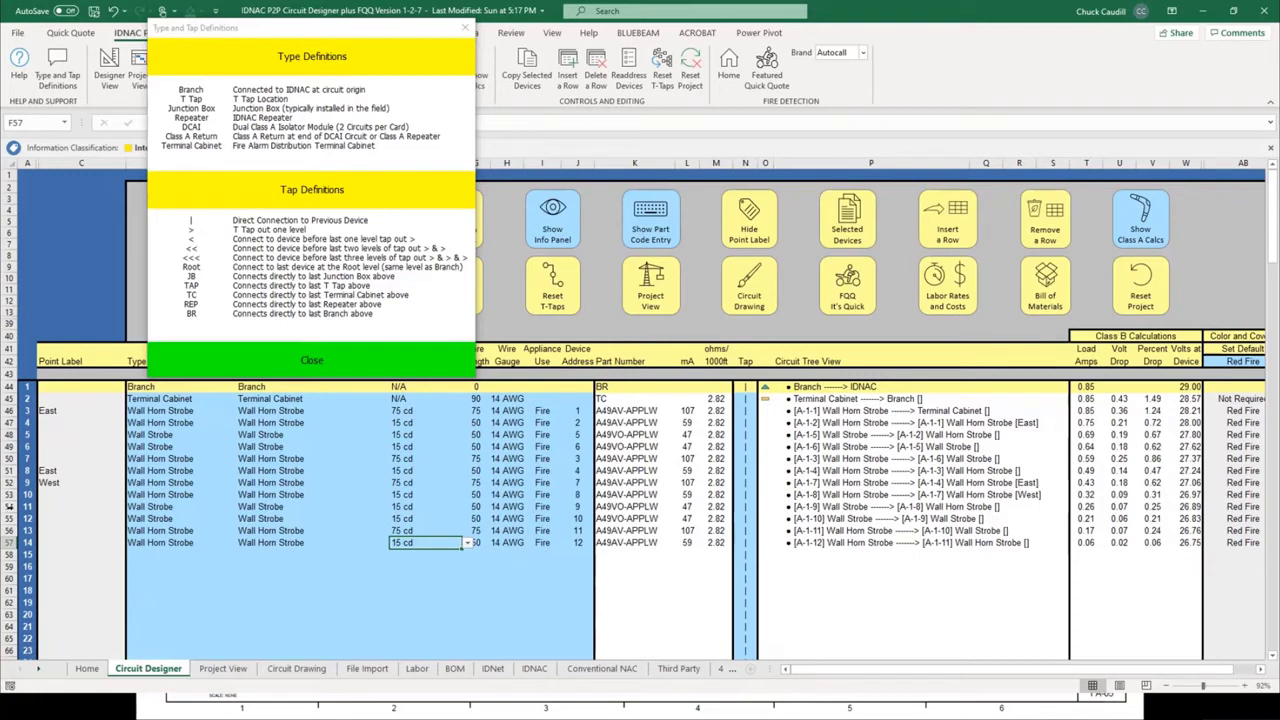
# Set the tap of the West wall horn strobe in row 9 to TC.
pyautogui.click(8, 482)
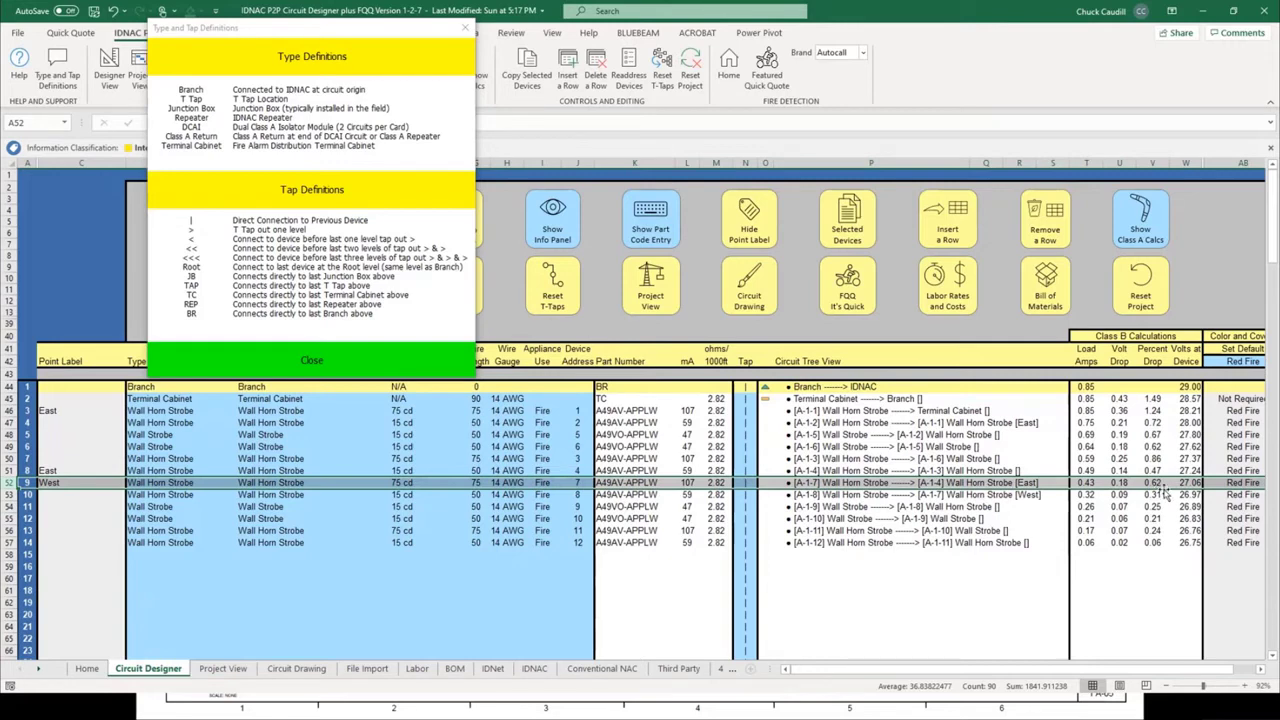
pyautogui.click(746, 484)
pyautogui.click(762, 486)
pyautogui.scroll(-1, 700, 520)
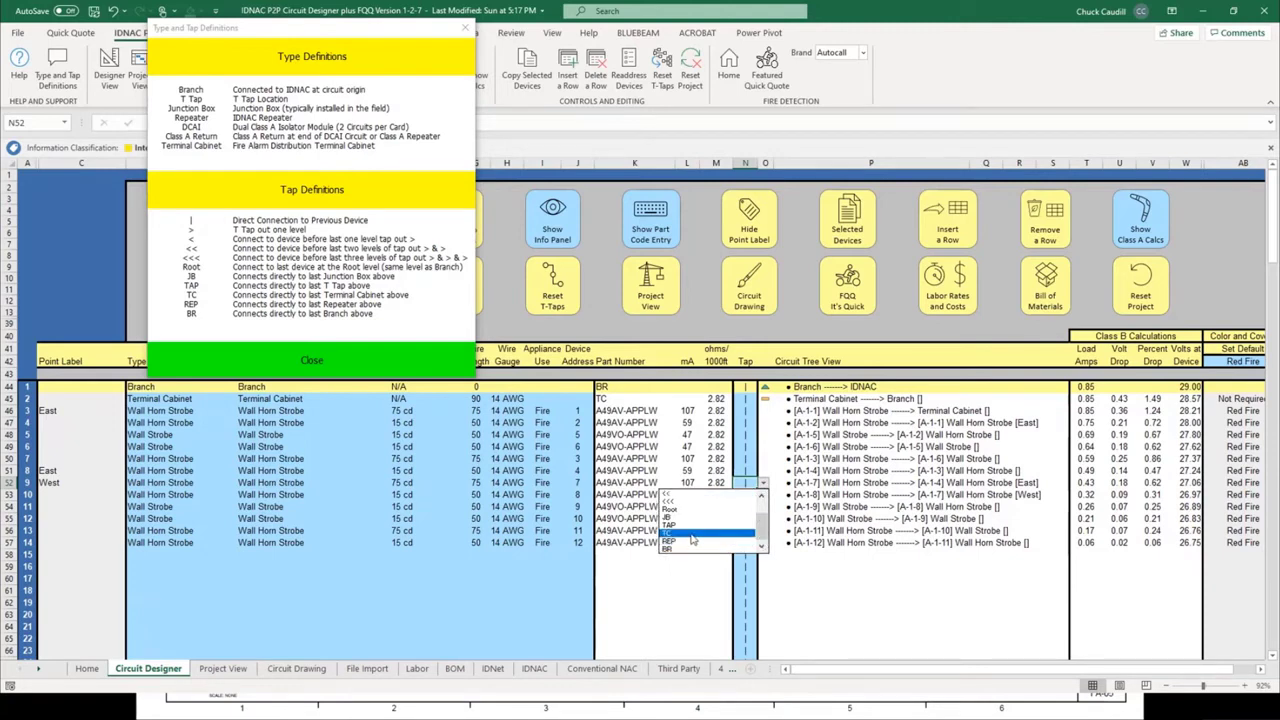
pyautogui.click(691, 534)
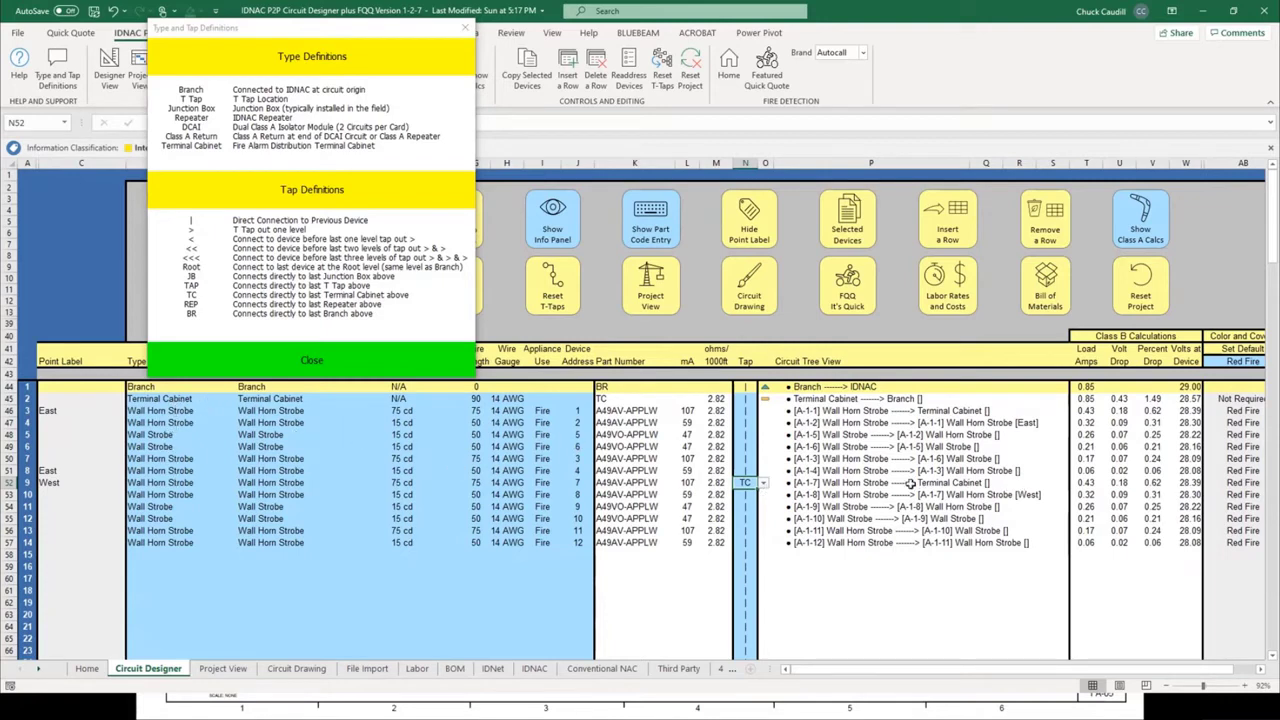
# Move the Type and Tap Definitions window aside and review the terminal cabinet's connections to the East and West devices.
pyautogui.click(823, 483)
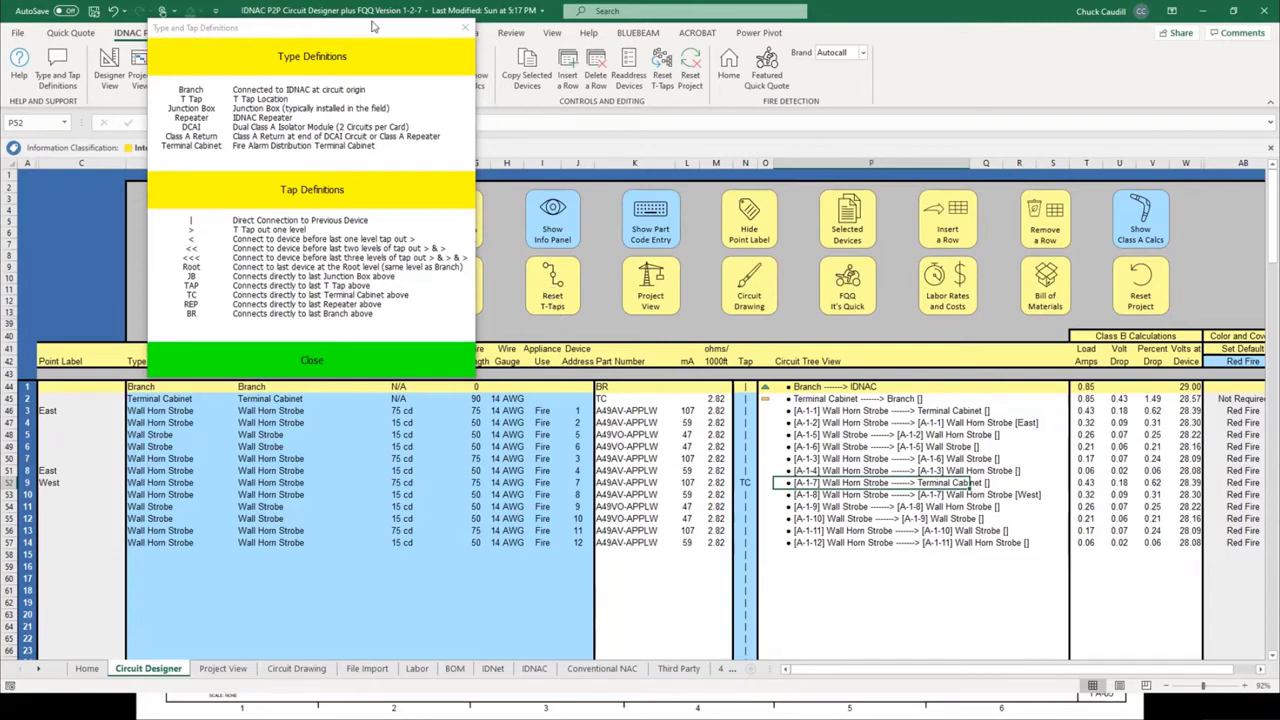
pyautogui.moveTo(372, 26); pyautogui.dragTo(177, 27)
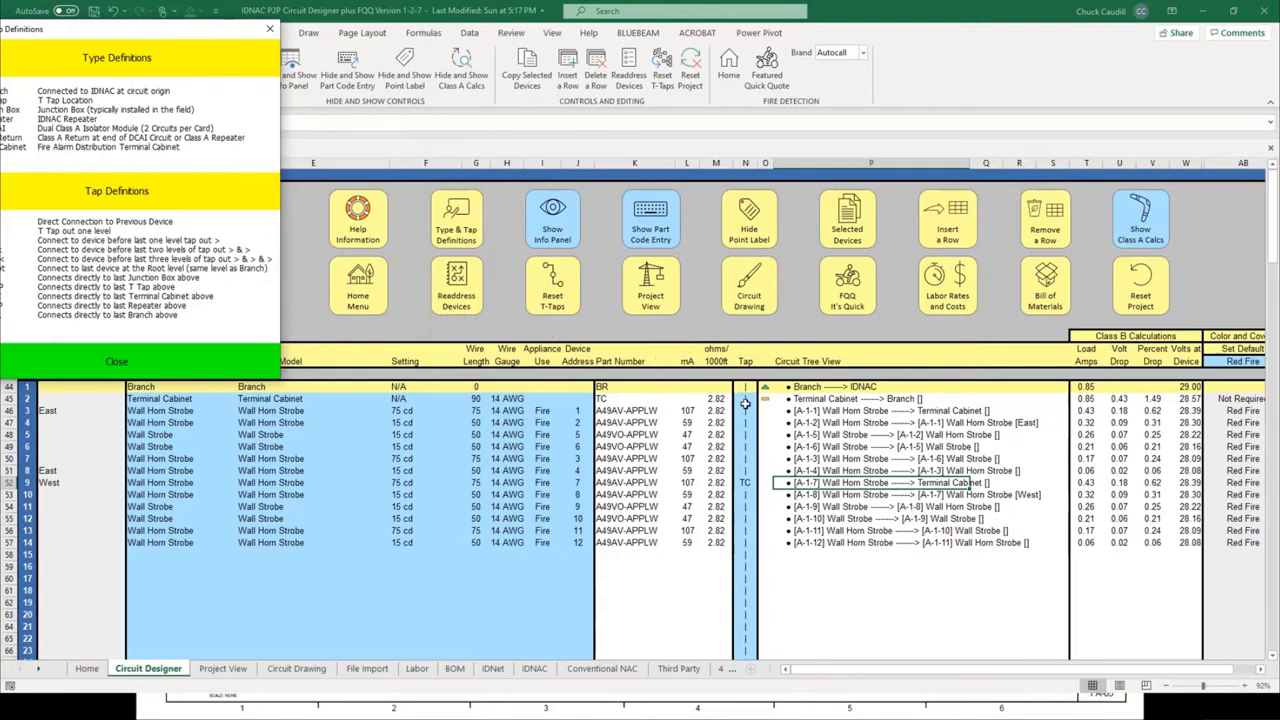
pyautogui.click(152, 399)
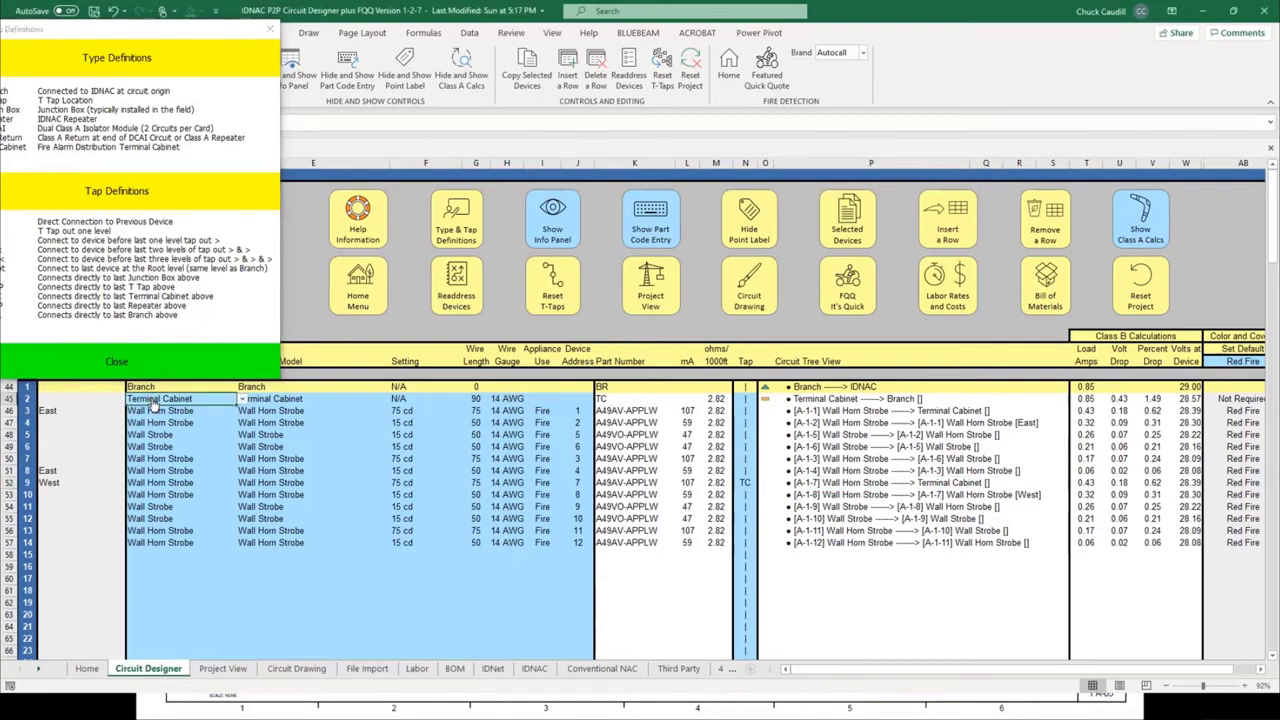
pyautogui.moveTo(160, 411); pyautogui.dragTo(152, 460)
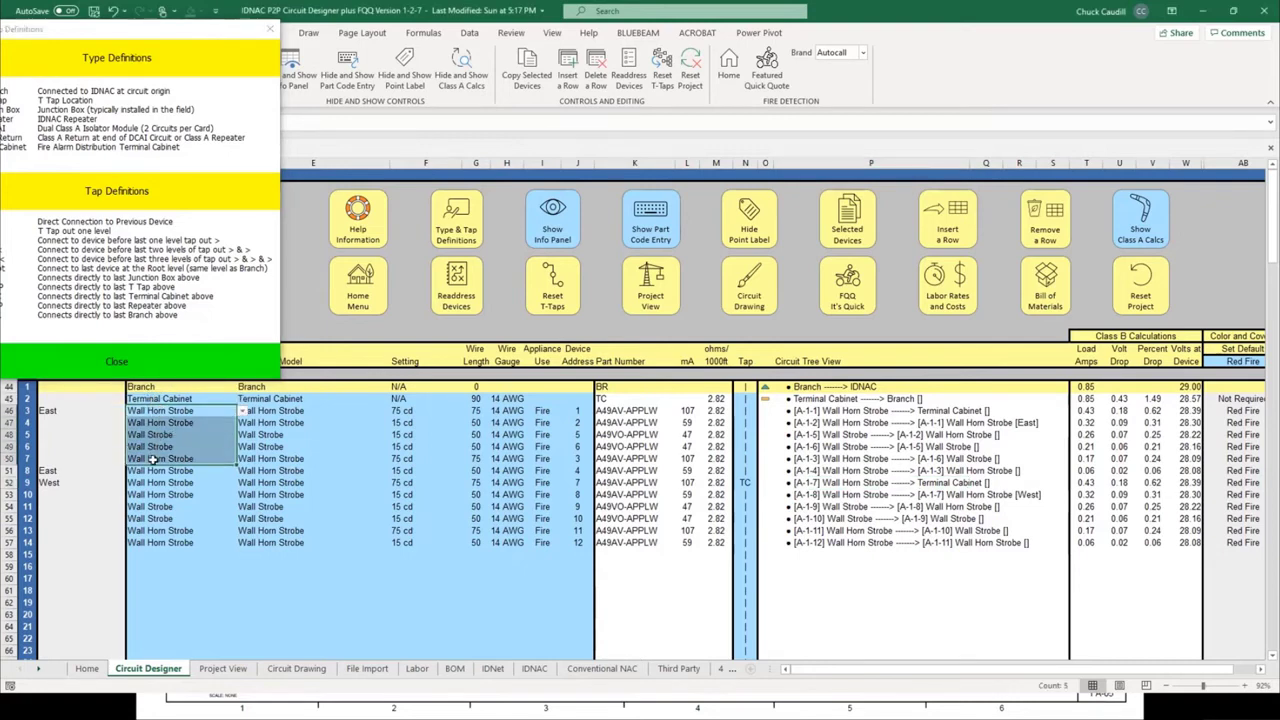
pyautogui.click(160, 484)
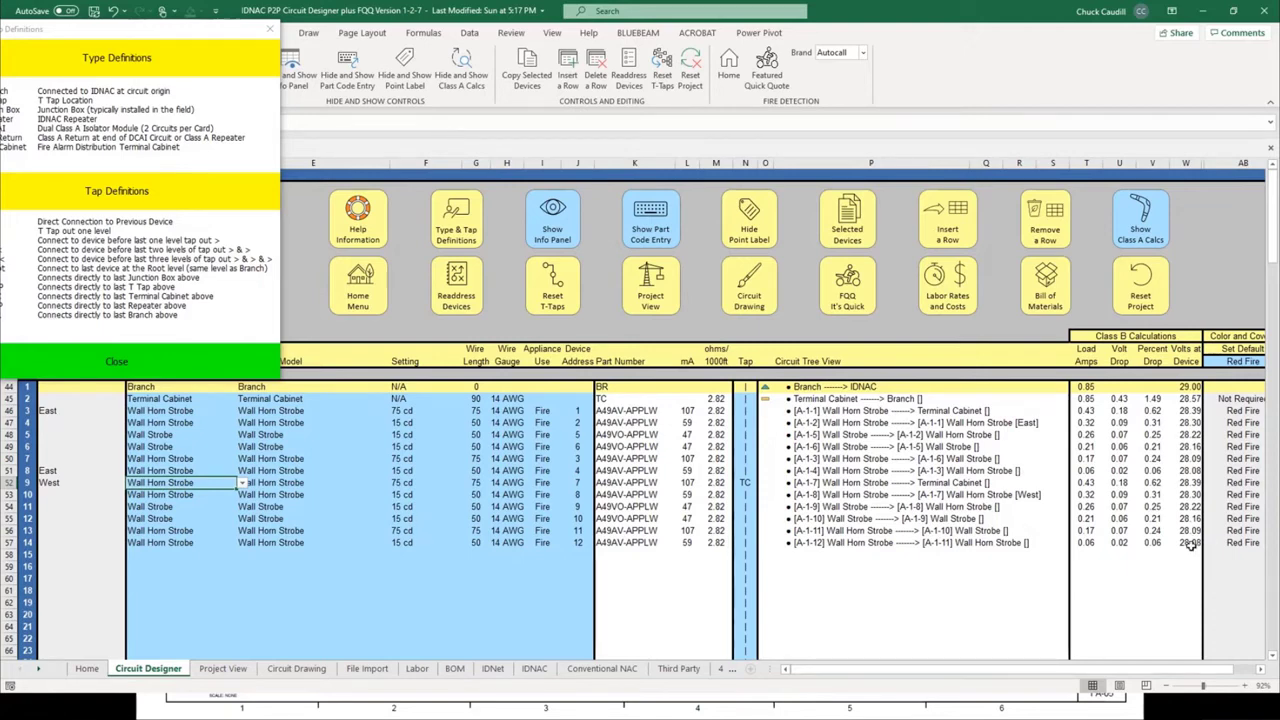
# Copy the six West devices in rows 9 to 14 into rows 15 to 20, and that copied set into rows 21 to 26.
pyautogui.scroll(-2, 479, 593)
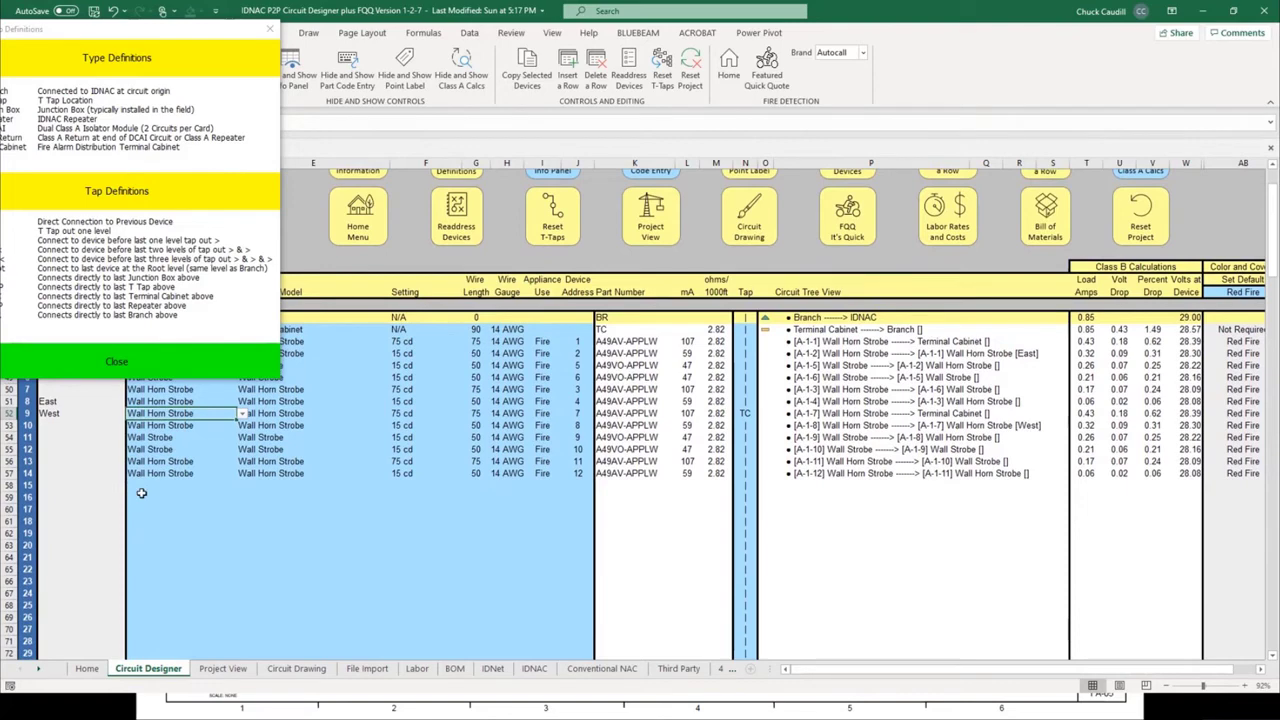
pyautogui.scroll(1, 137, 492)
pyautogui.click(186, 537)
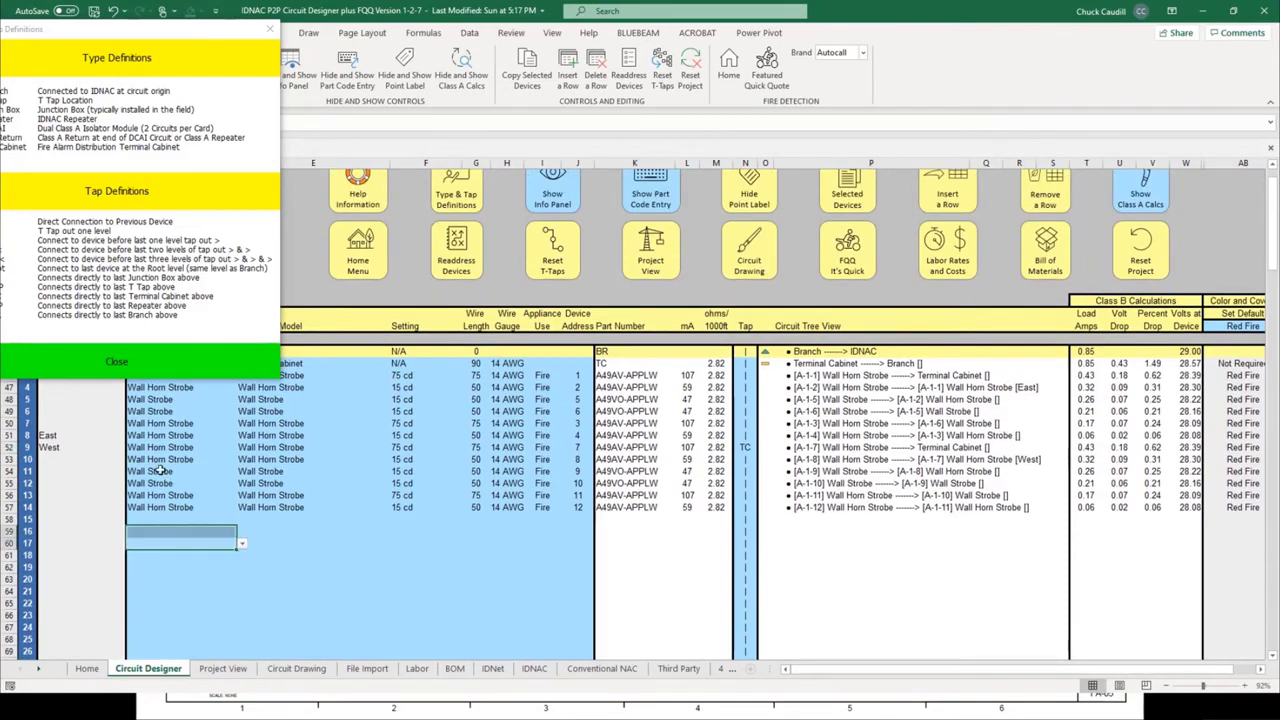
pyautogui.moveTo(155, 449); pyautogui.dragTo(163, 507)
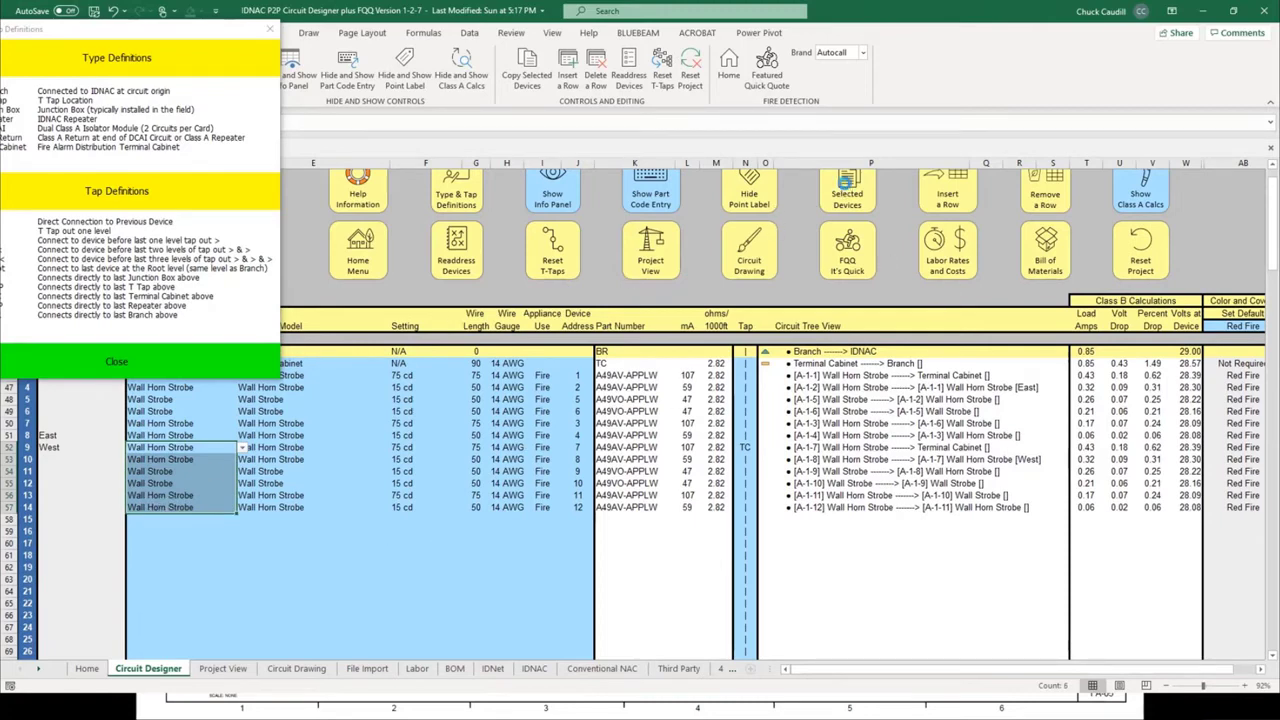
pyautogui.click(847, 190)
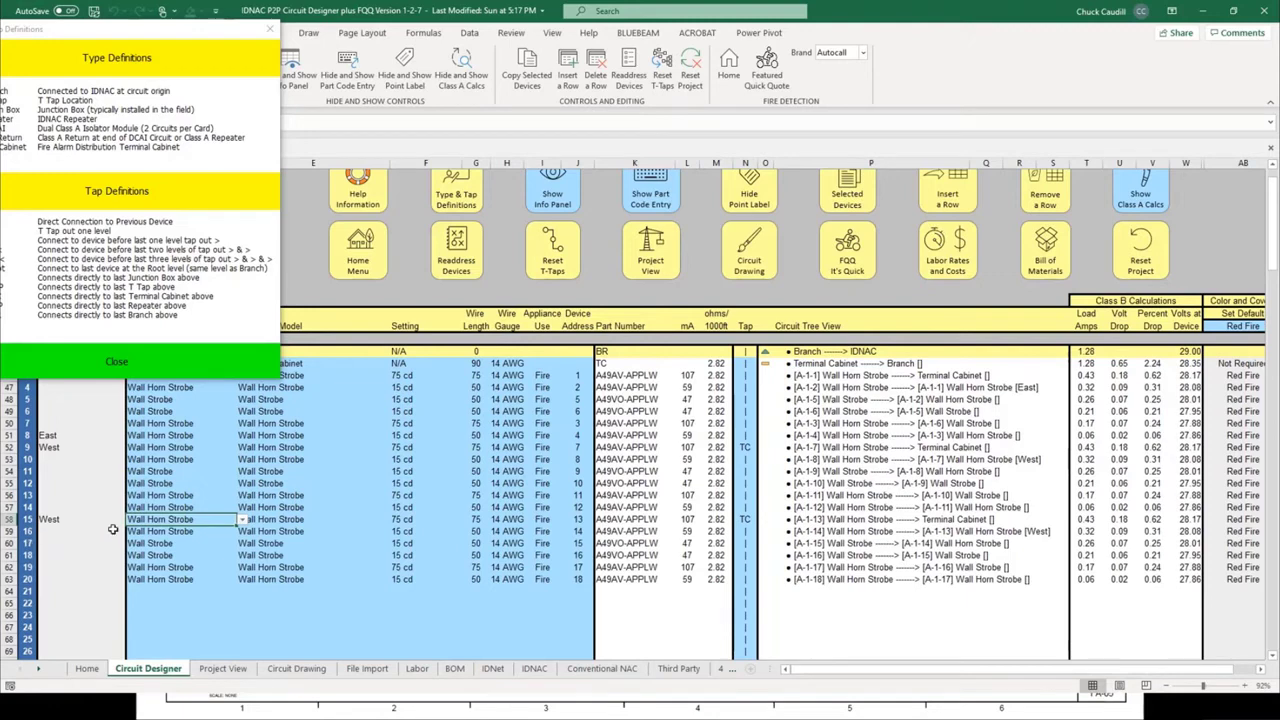
pyautogui.moveTo(188, 615); pyautogui.dragTo(187, 604)
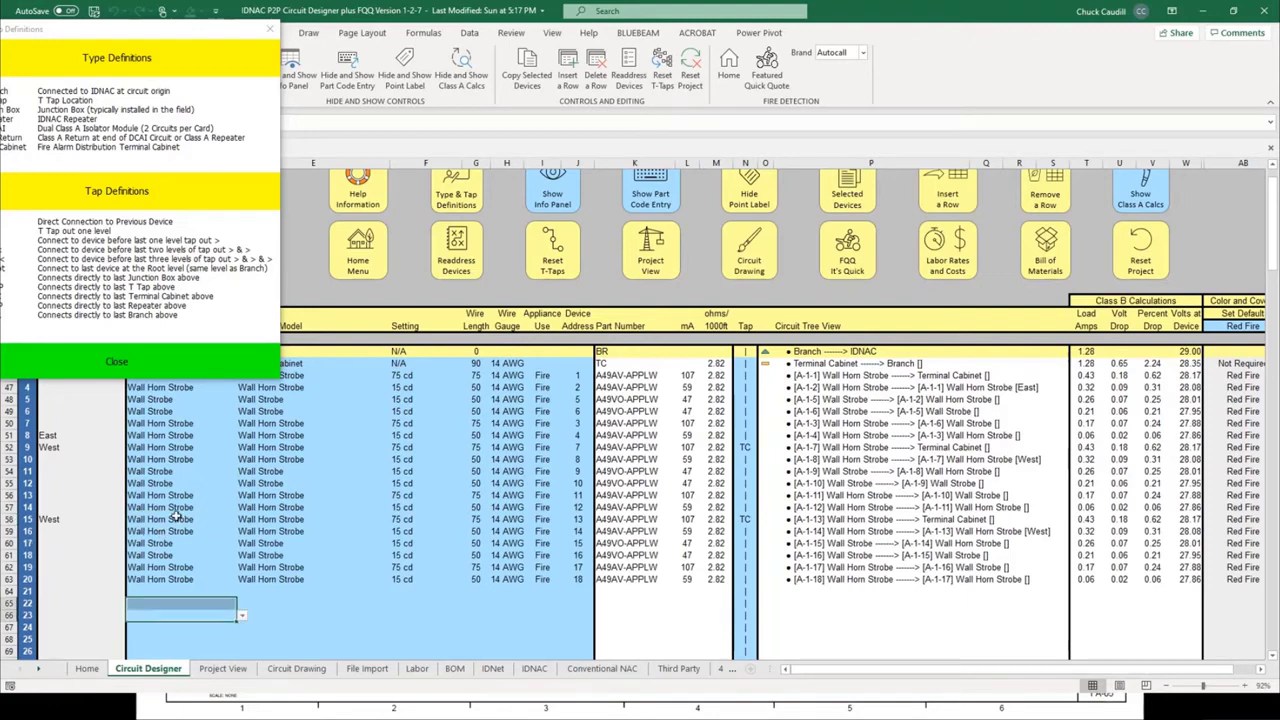
pyautogui.moveTo(175, 519); pyautogui.dragTo(172, 576)
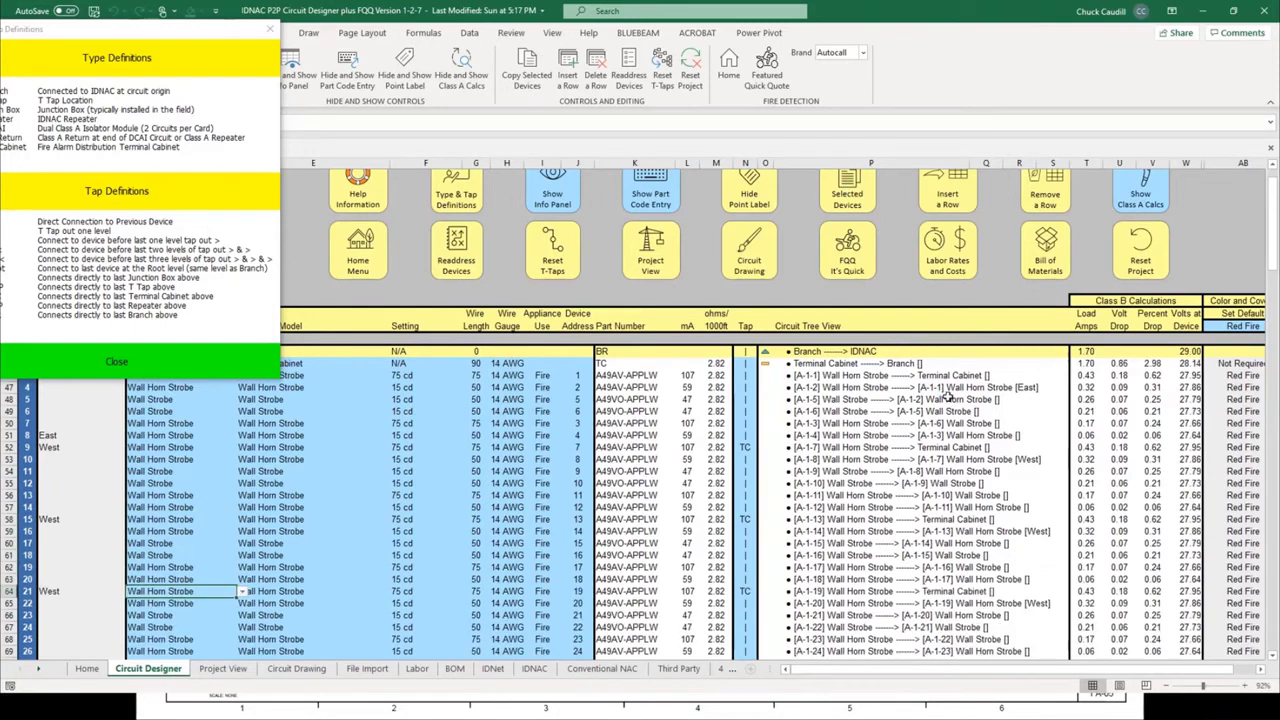
# Add a Repeater as the device type in row 27, below the last copied device.
pyautogui.scroll(-3, 1000, 440)
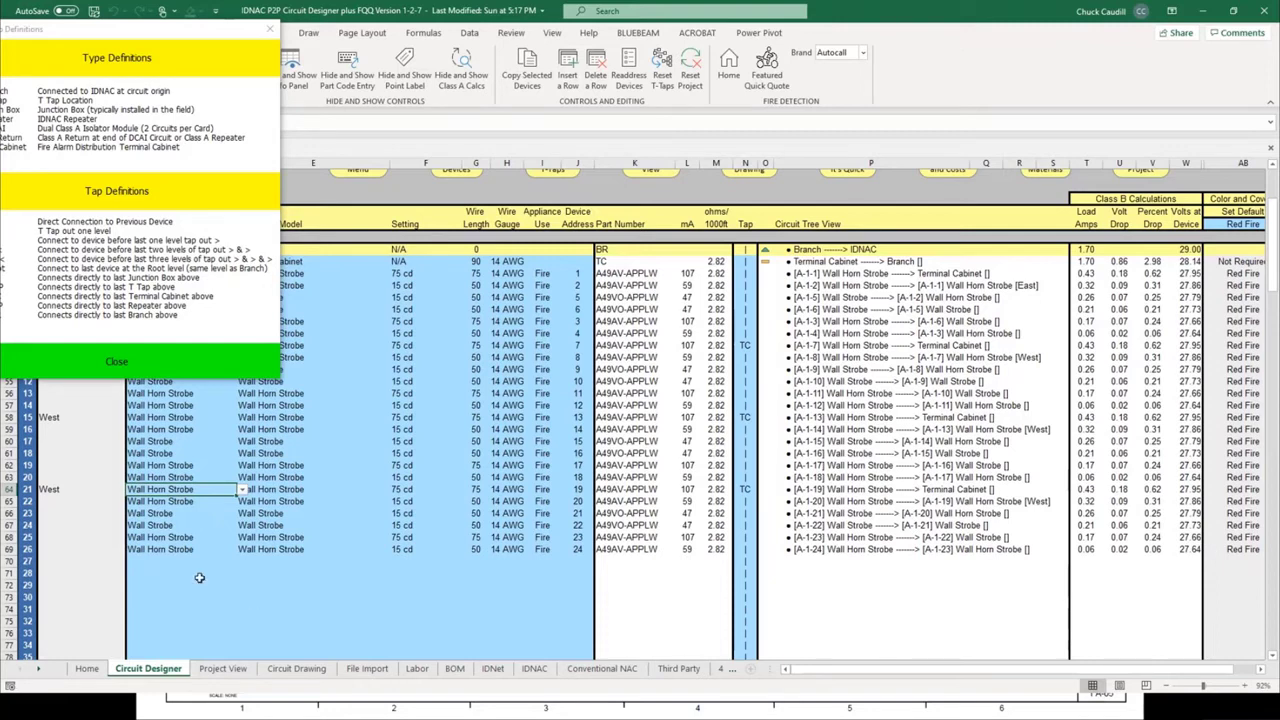
pyautogui.click(147, 560)
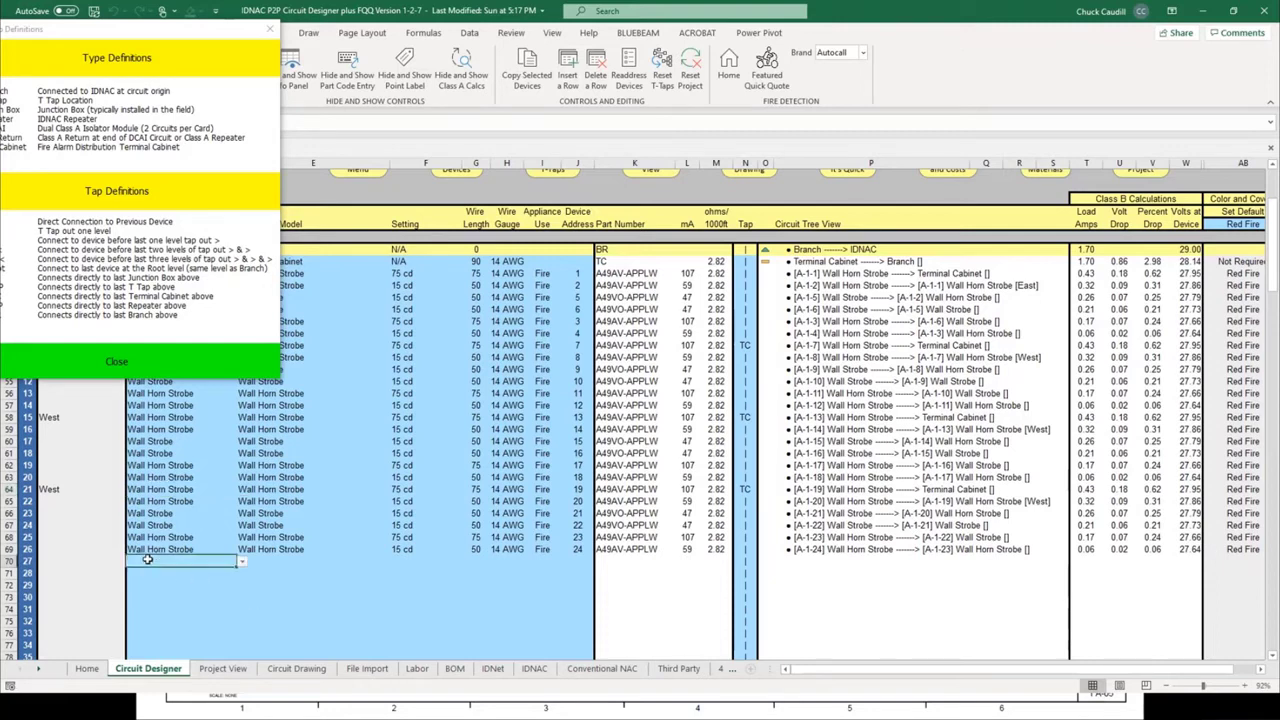
pyautogui.click(242, 566)
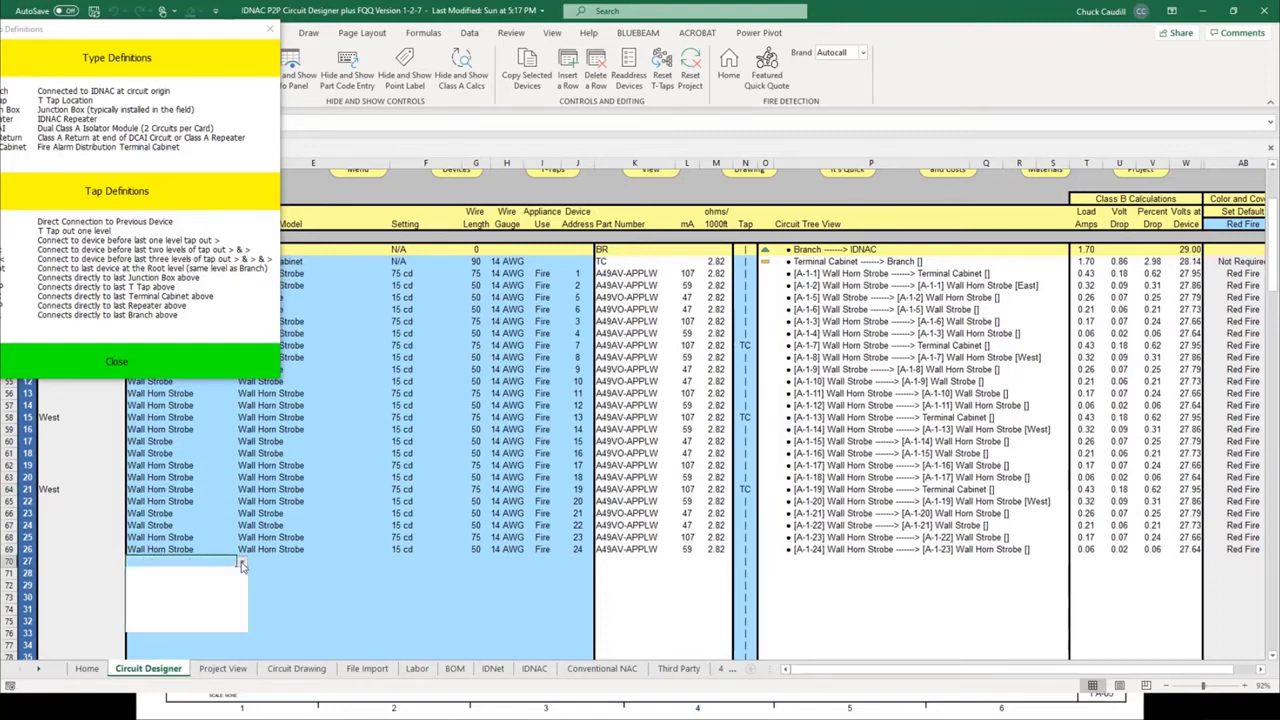
pyautogui.scroll(-4, 242, 600)
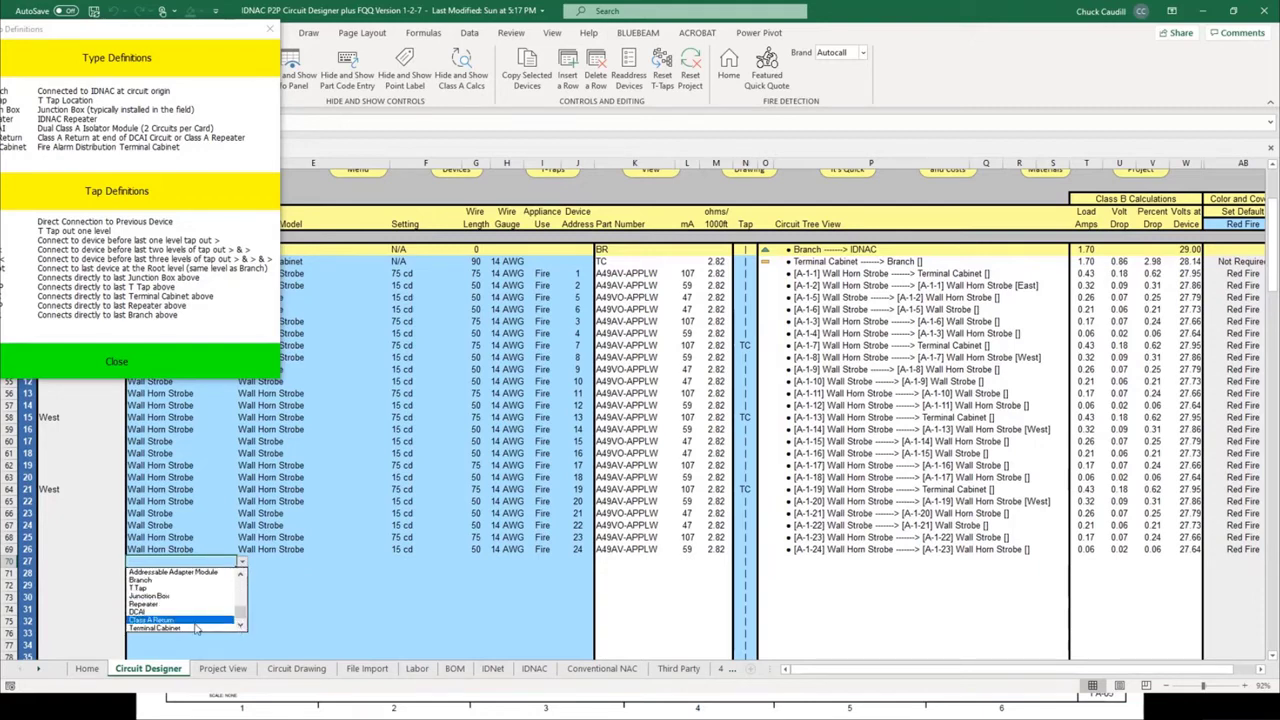
pyautogui.click(165, 604)
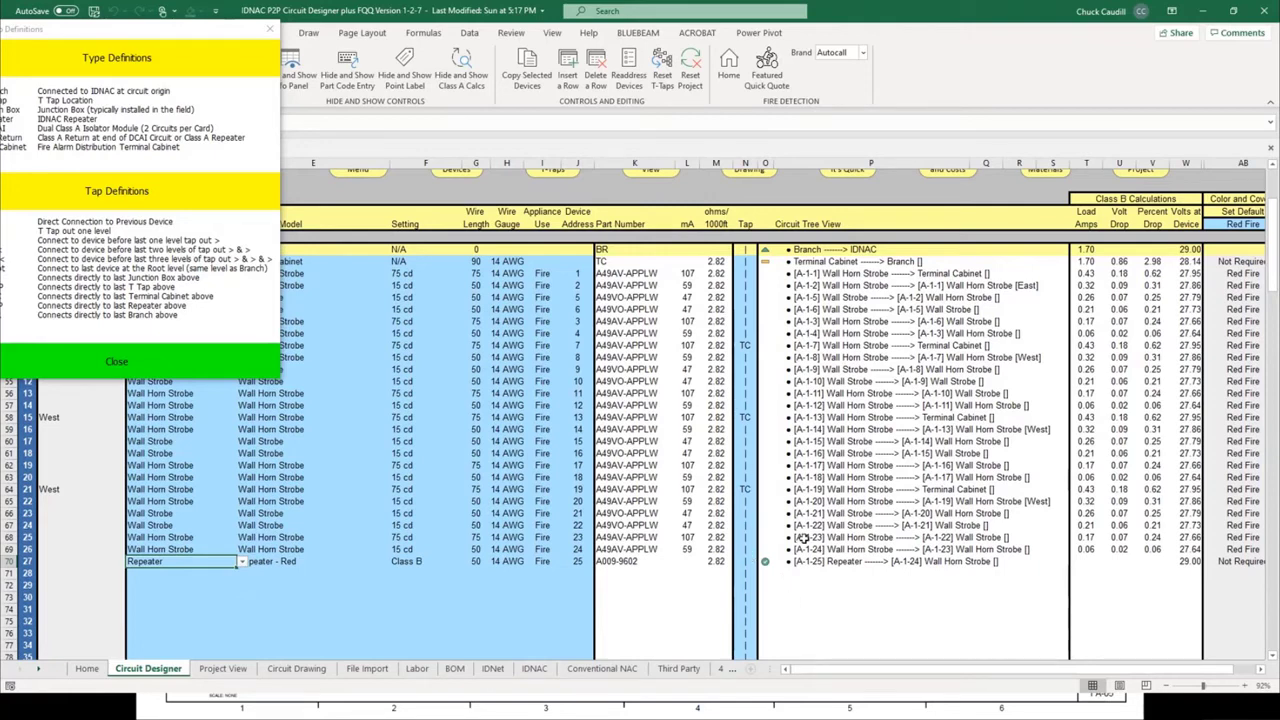
# Set the tap of the West wall horn strobe in row 15 to | for a direct connection to the previous device.
pyautogui.scroll(1, 800, 530)
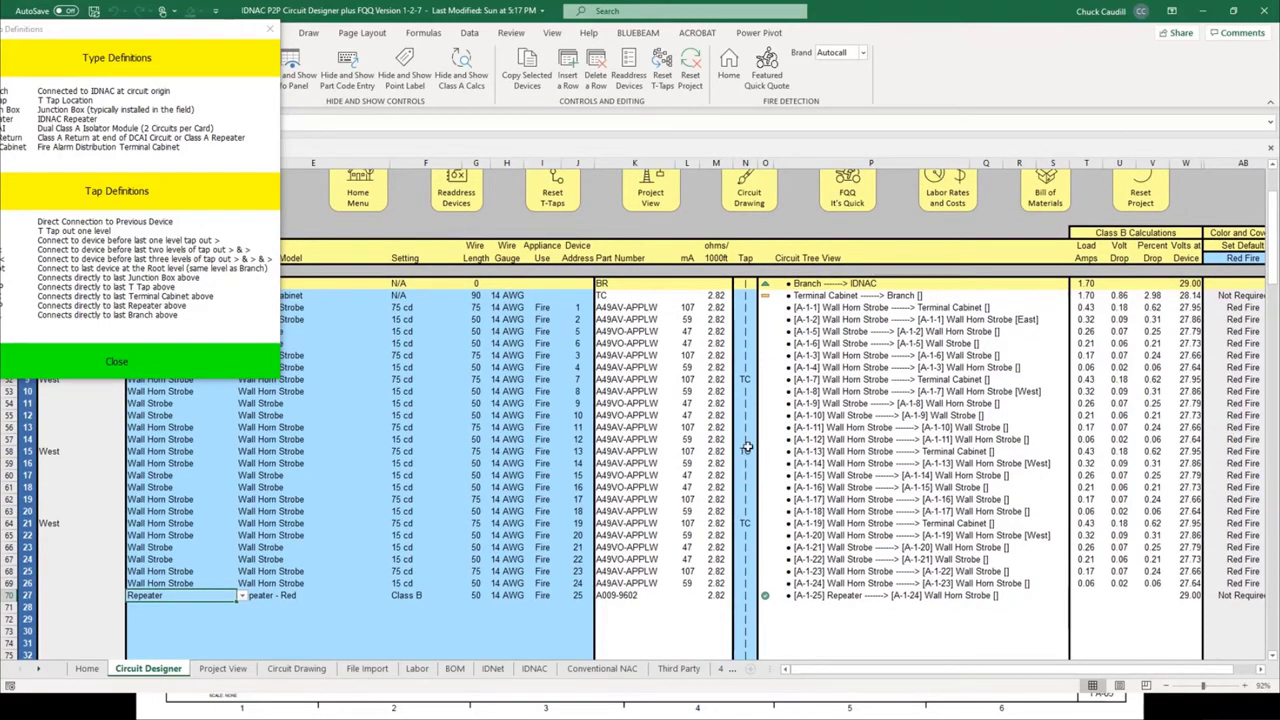
pyautogui.click(745, 380)
pyautogui.click(748, 450)
pyautogui.click(763, 452)
pyautogui.click(761, 465)
pyautogui.click(761, 465)
pyautogui.click(761, 465)
pyautogui.click(693, 465)
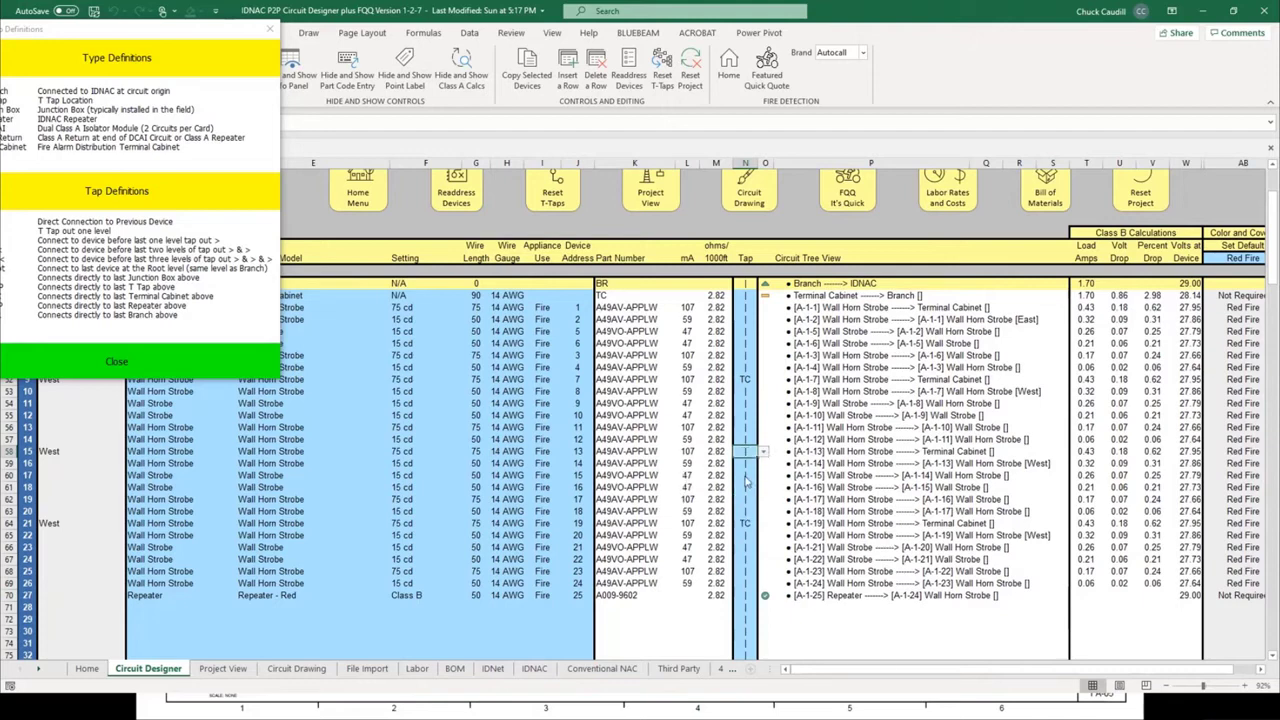
# Set the tap of the West wall horn strobe in row 21 to | for a direct connection to the previous device.
pyautogui.click(748, 523)
pyautogui.click(763, 523)
pyautogui.click(761, 536)
pyautogui.click(761, 536)
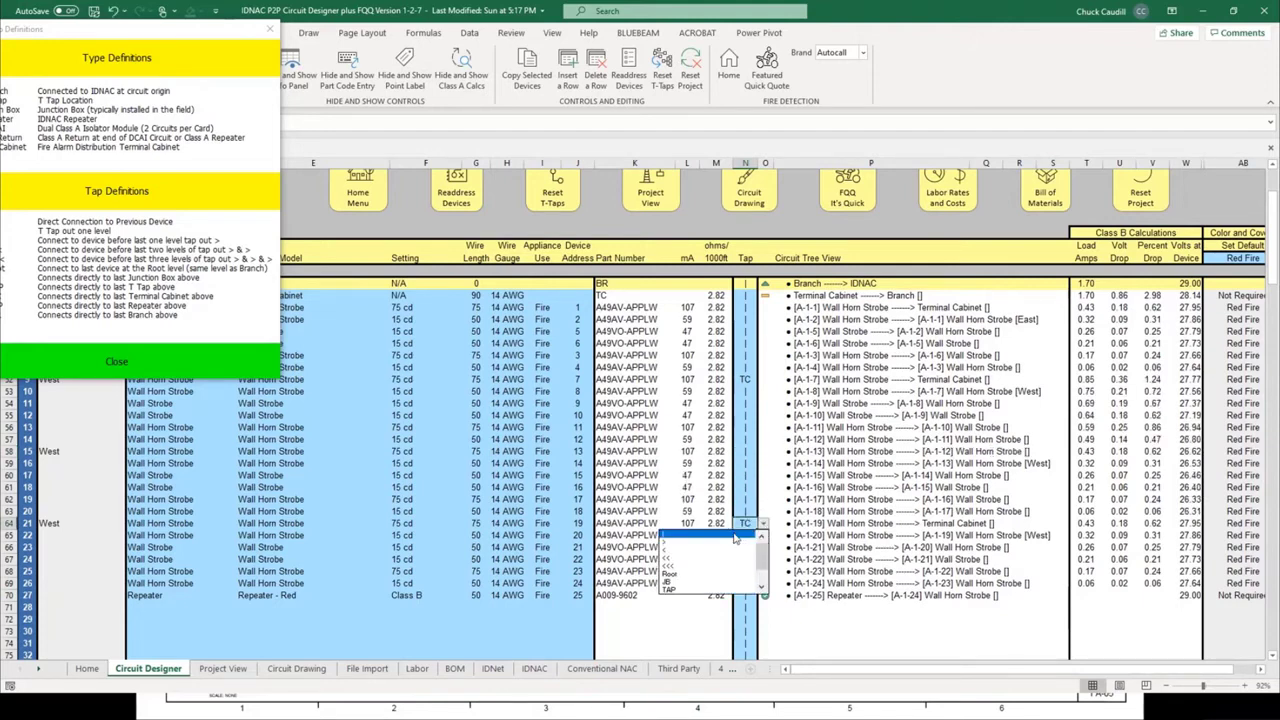
pyautogui.click(735, 538)
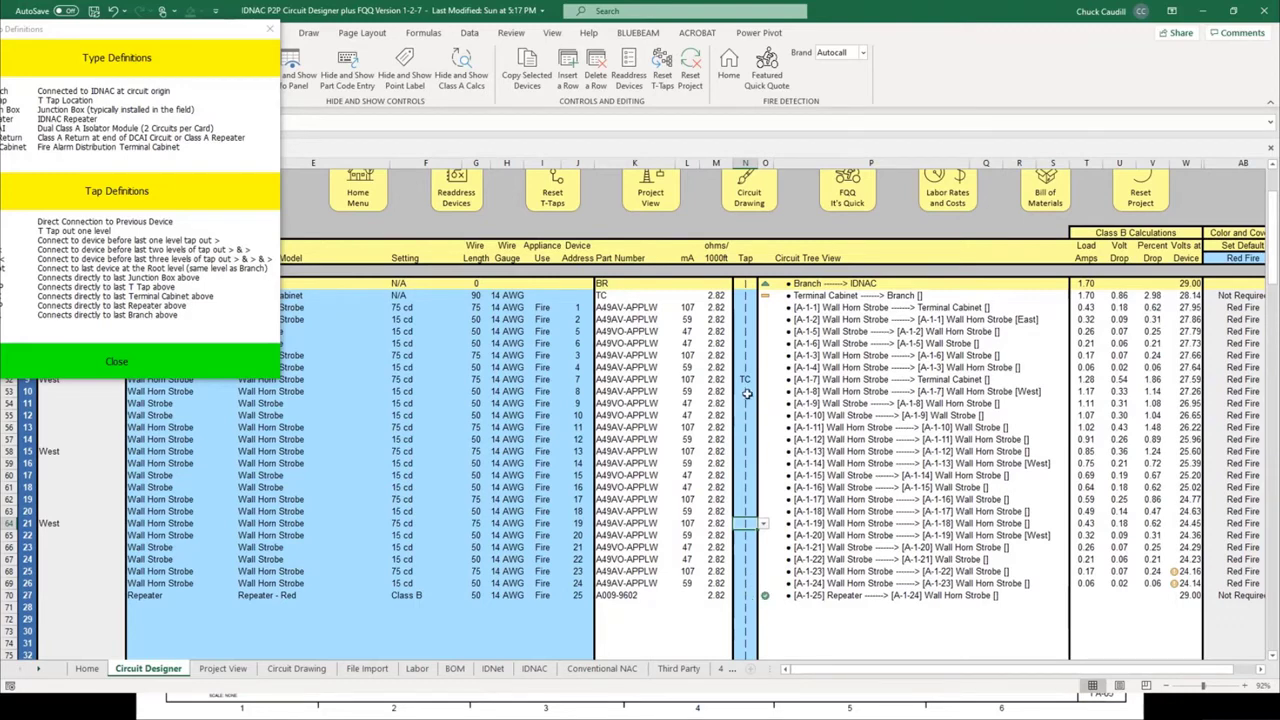
# Set the row 27 repeater's tap to TC to connect it to the terminal cabinet, and close the Type and Tap Definitions window.
pyautogui.click(748, 595)
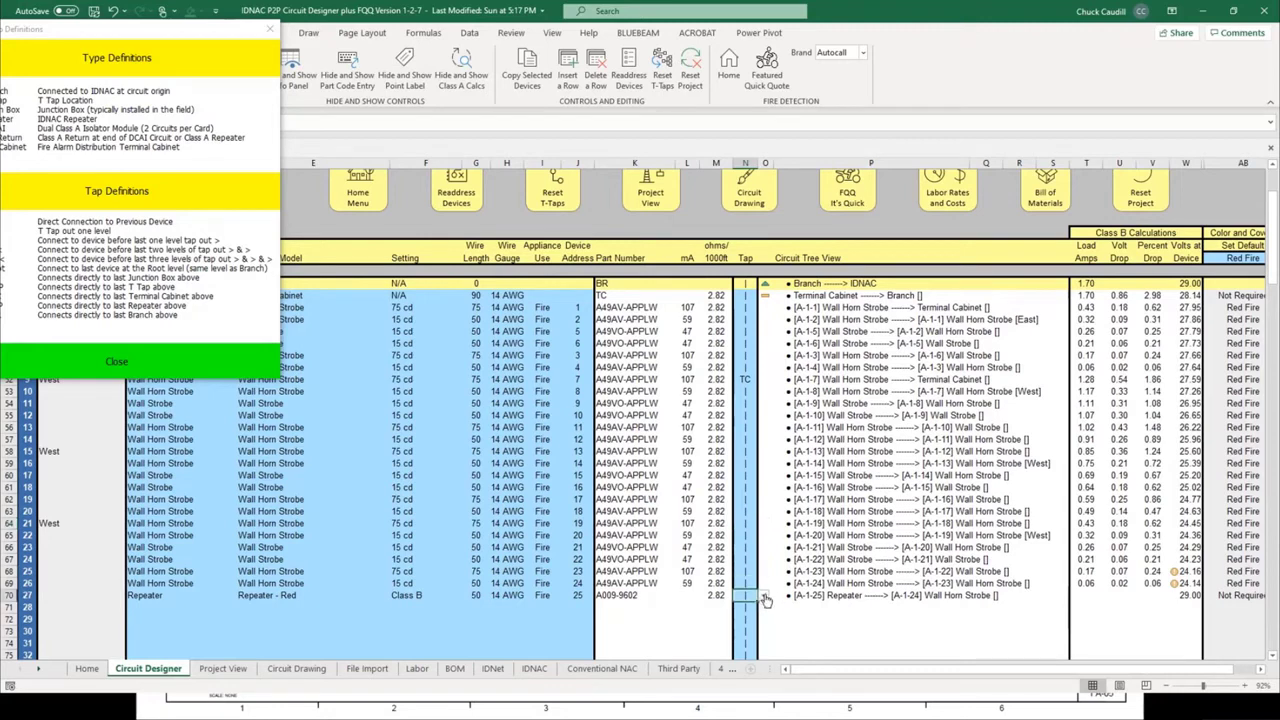
pyautogui.click(763, 595)
pyautogui.scroll(-2, 760, 640)
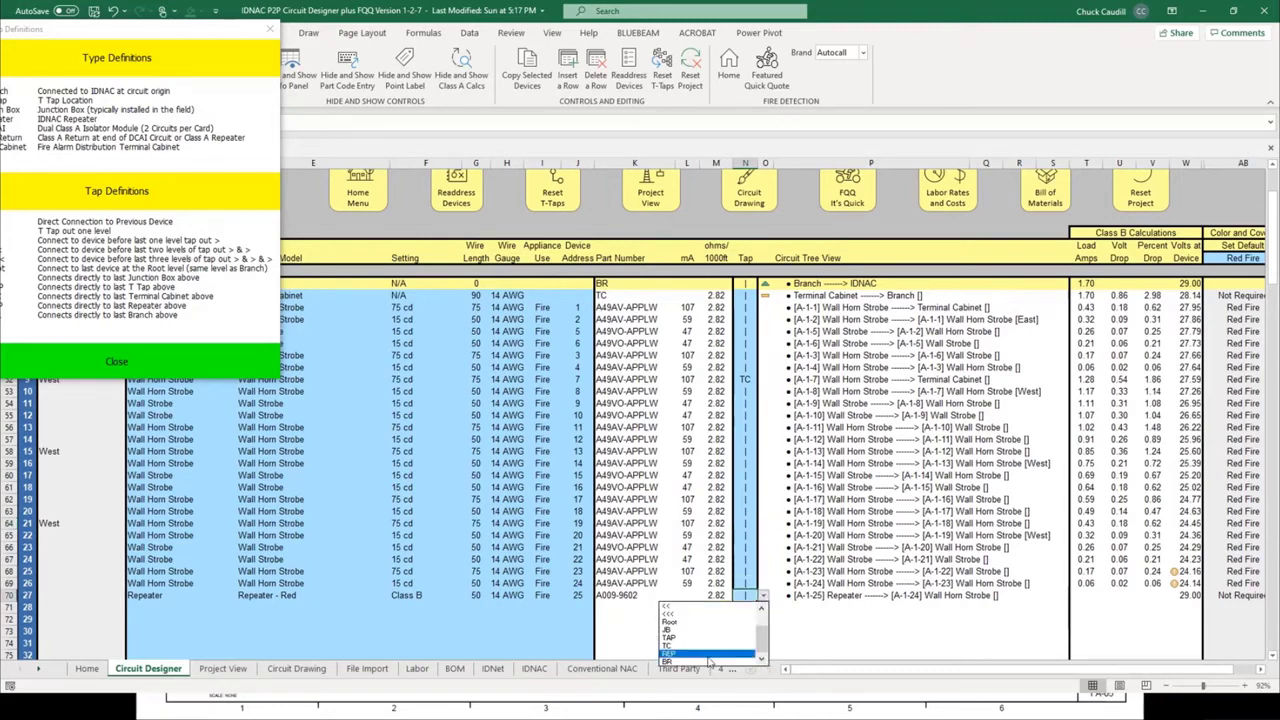
pyautogui.click(707, 652)
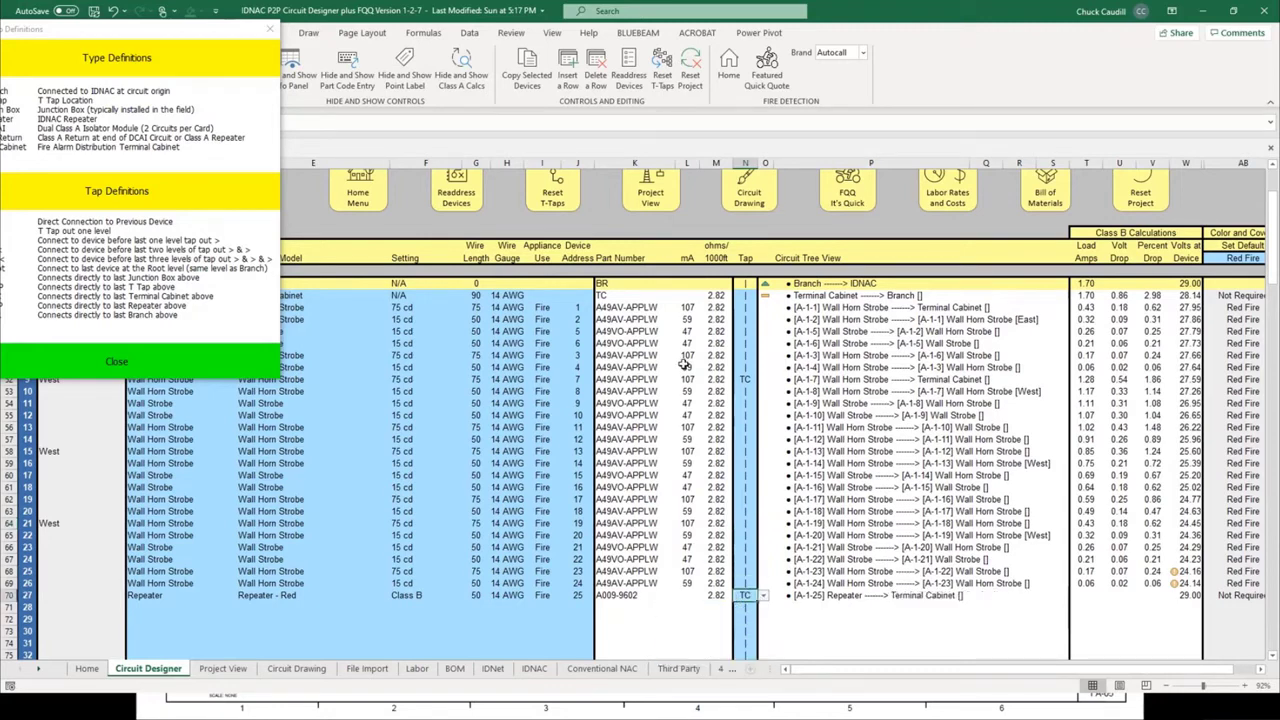
pyautogui.scroll(1, 320, 540)
pyautogui.click(111, 366)
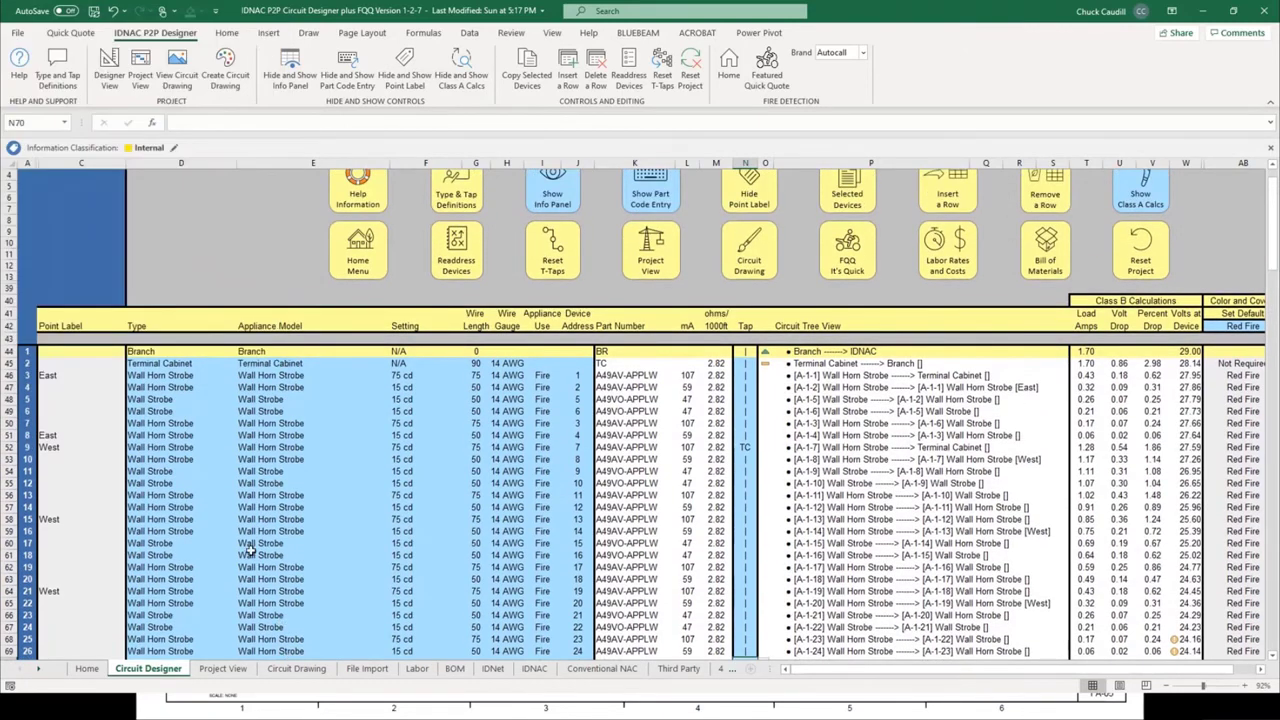
# Review the tap settings from the terminal cabinet in row 2 down to the repeater in row 27.
pyautogui.scroll(-3, 642, 480)
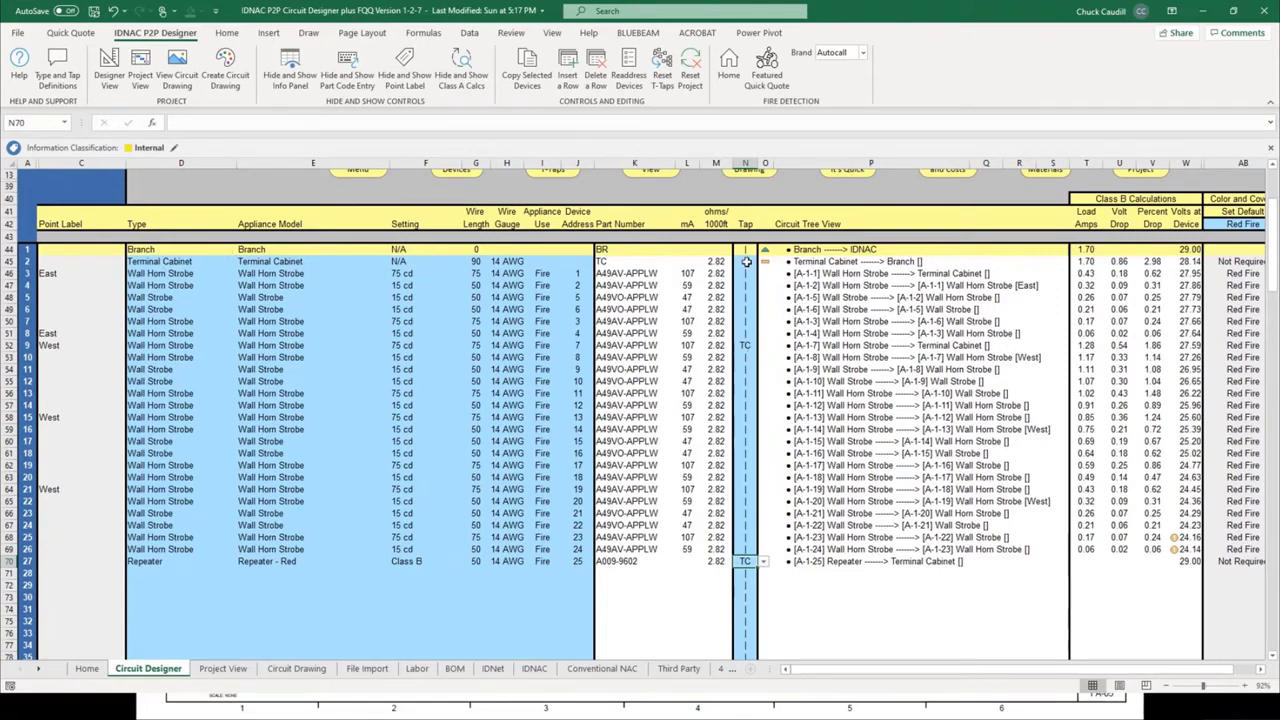
pyautogui.moveTo(746, 262); pyautogui.dragTo(755, 561)
pyautogui.click(746, 575)
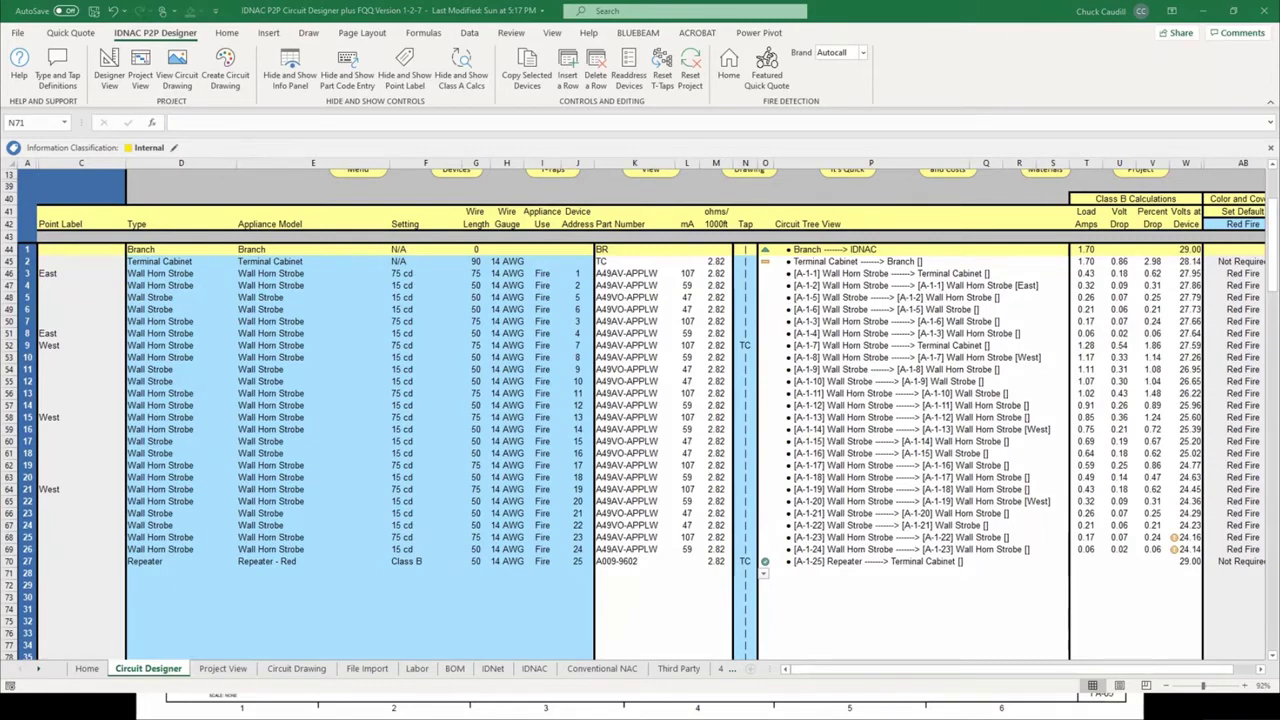
# Reopen the Type and Tap Definitions window and move it clear of the Tap and Circuit Tree View columns.
pyautogui.scroll(3, 748, 345)
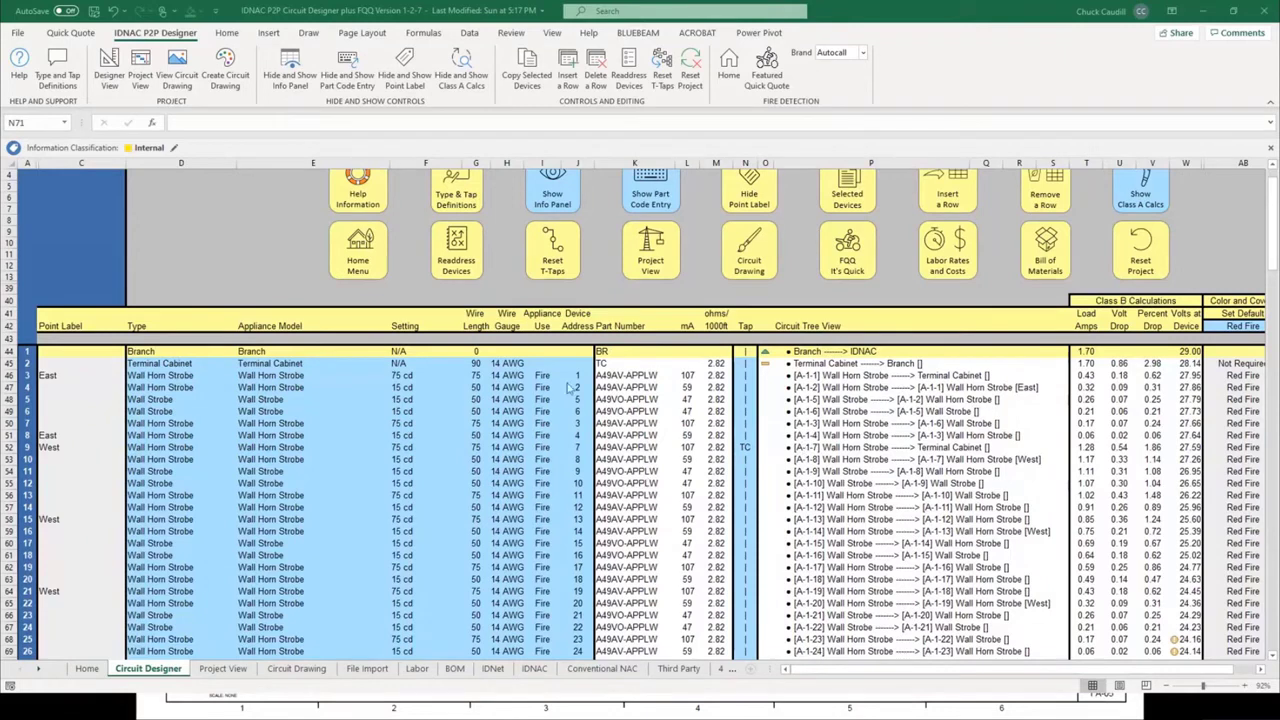
pyautogui.click(458, 198)
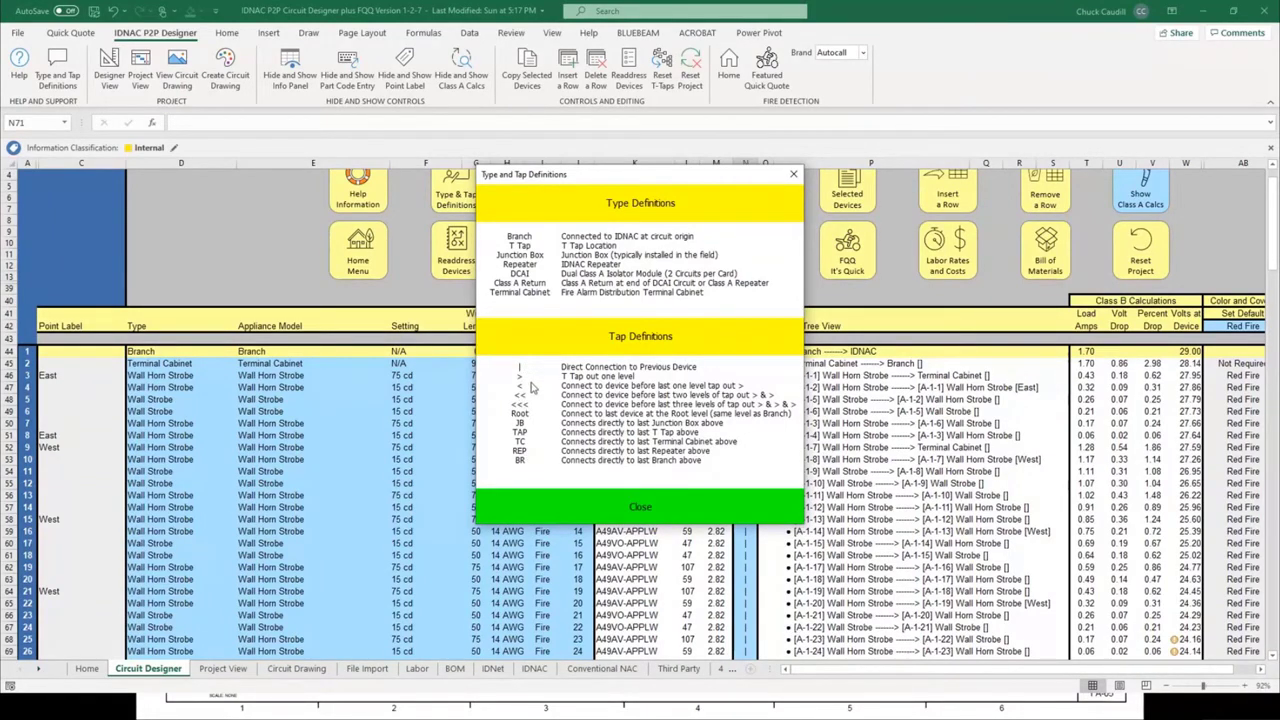
pyautogui.moveTo(658, 176); pyautogui.dragTo(234, 11)
pyautogui.scroll(-3, 548, 503)
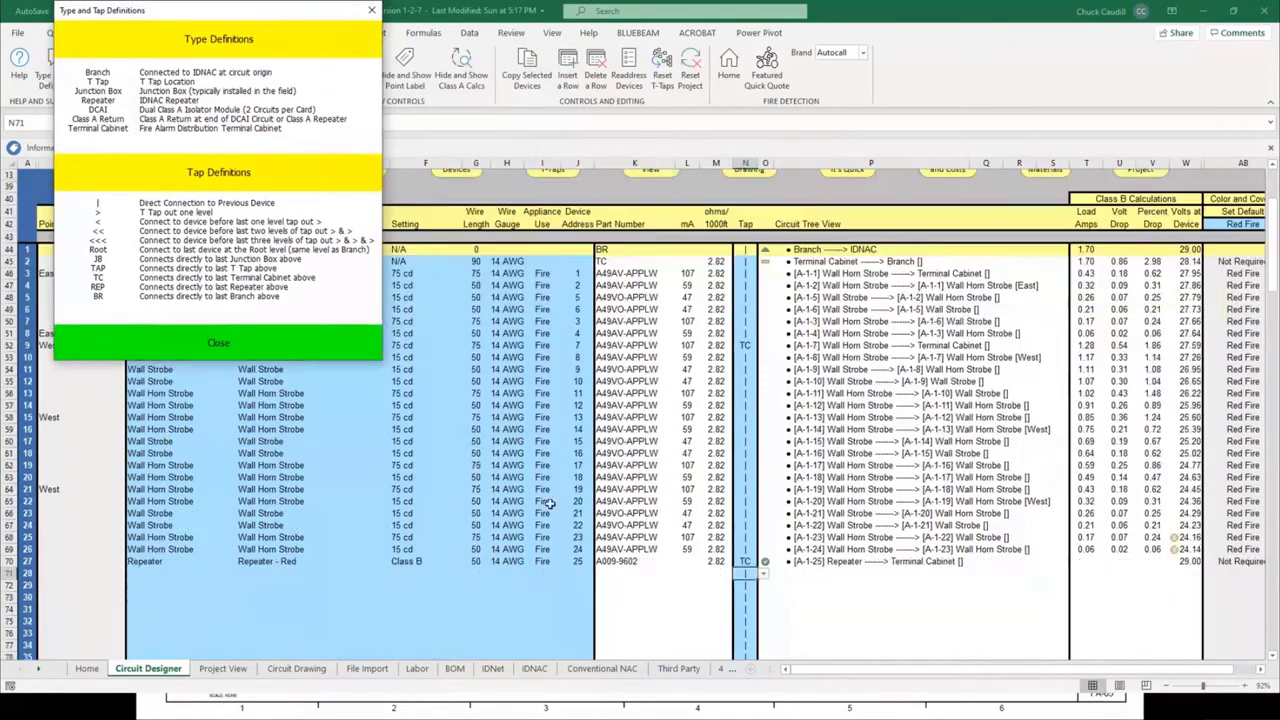
pyautogui.scroll(-1, 530, 531)
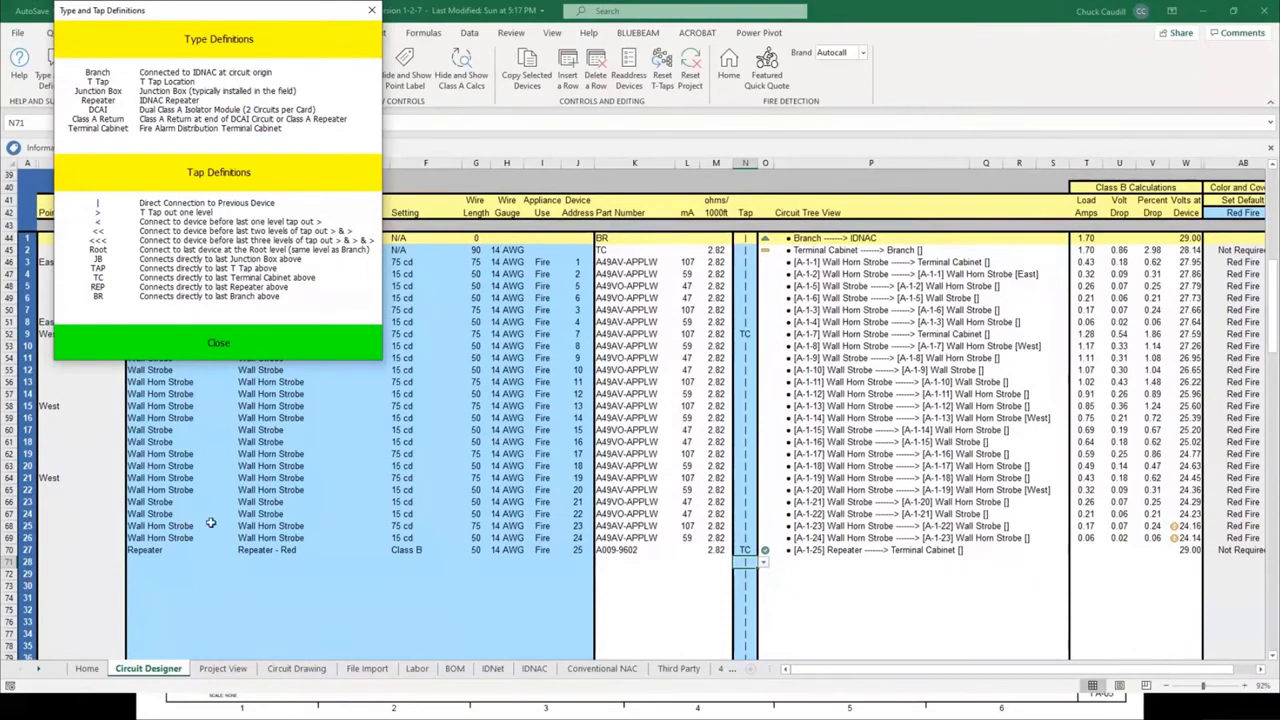
pyautogui.scroll(1, 225, 512)
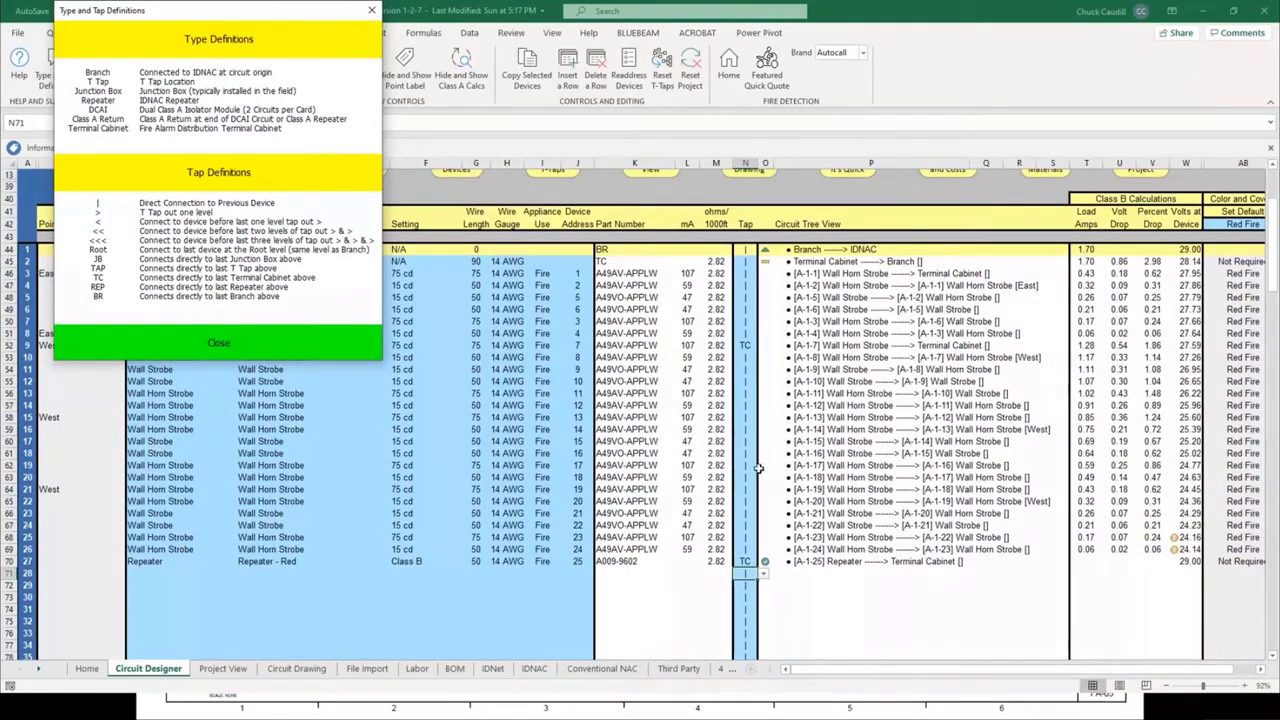
# Insert a row above the wall horn strobe in row 19 and set the new row's type to Junction Box.
pyautogui.click(157, 465)
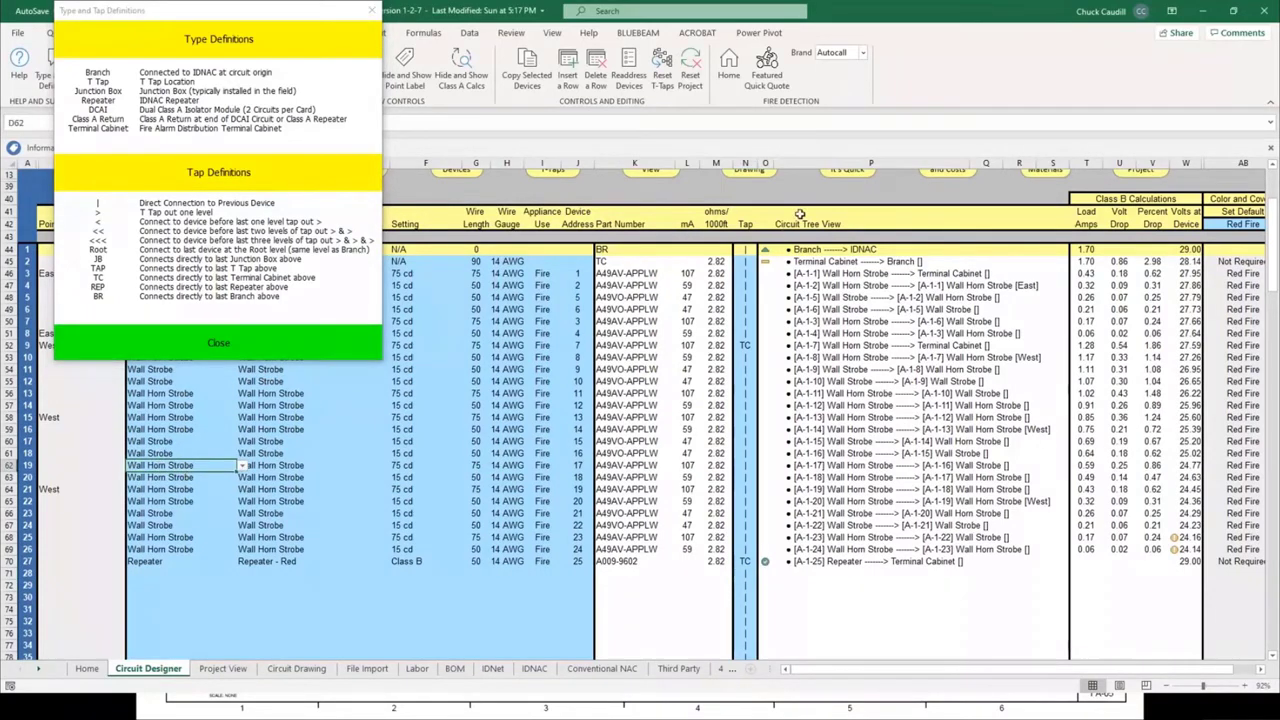
pyautogui.scroll(4, 800, 213)
pyautogui.click(945, 224)
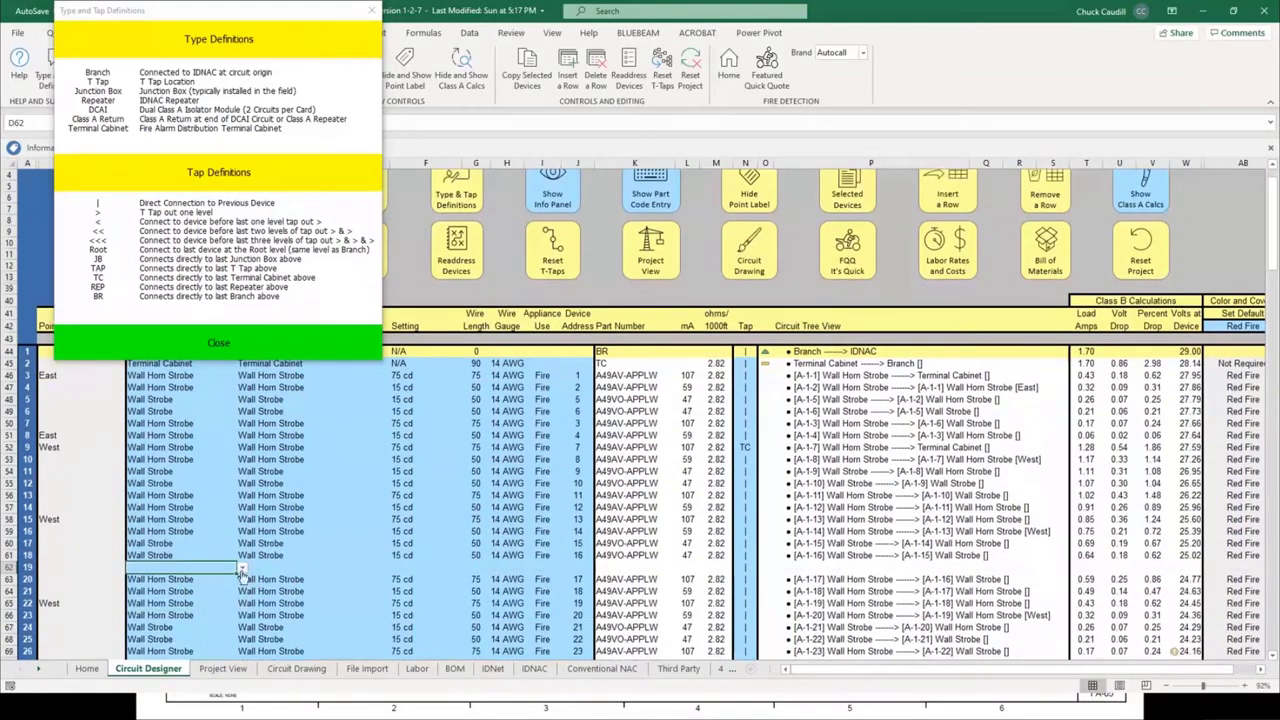
pyautogui.click(241, 569)
pyautogui.moveTo(240, 601); pyautogui.dragTo(241, 629)
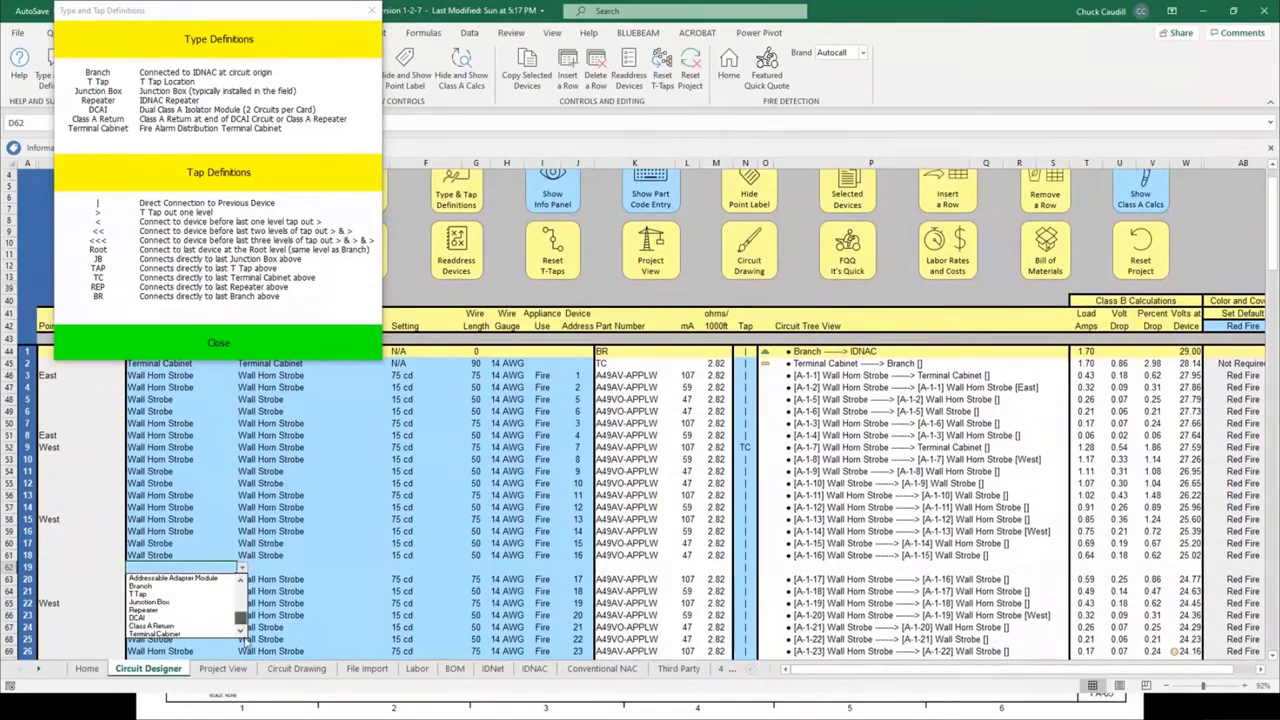
pyautogui.click(174, 604)
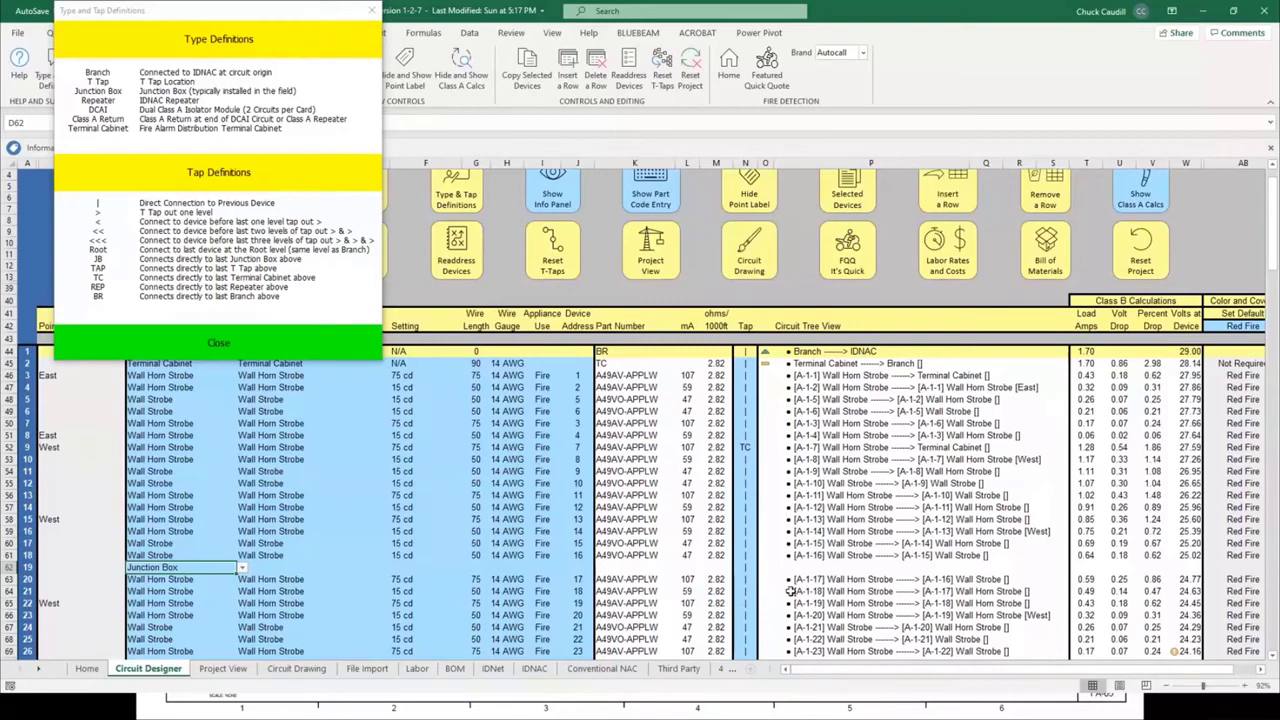
pyautogui.scroll(-2, 773, 573)
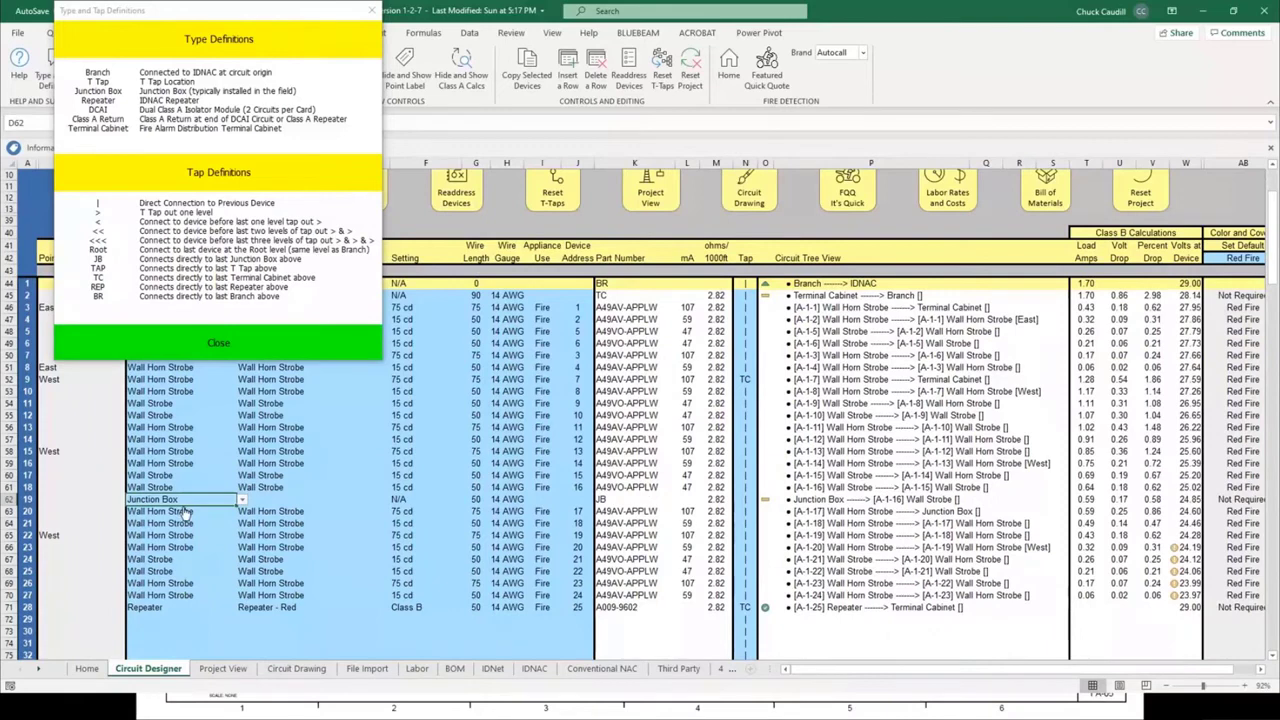
# Set the tap of the West wall horn strobe in row 22 to JB to connect it to the junction box.
pyautogui.click(747, 535)
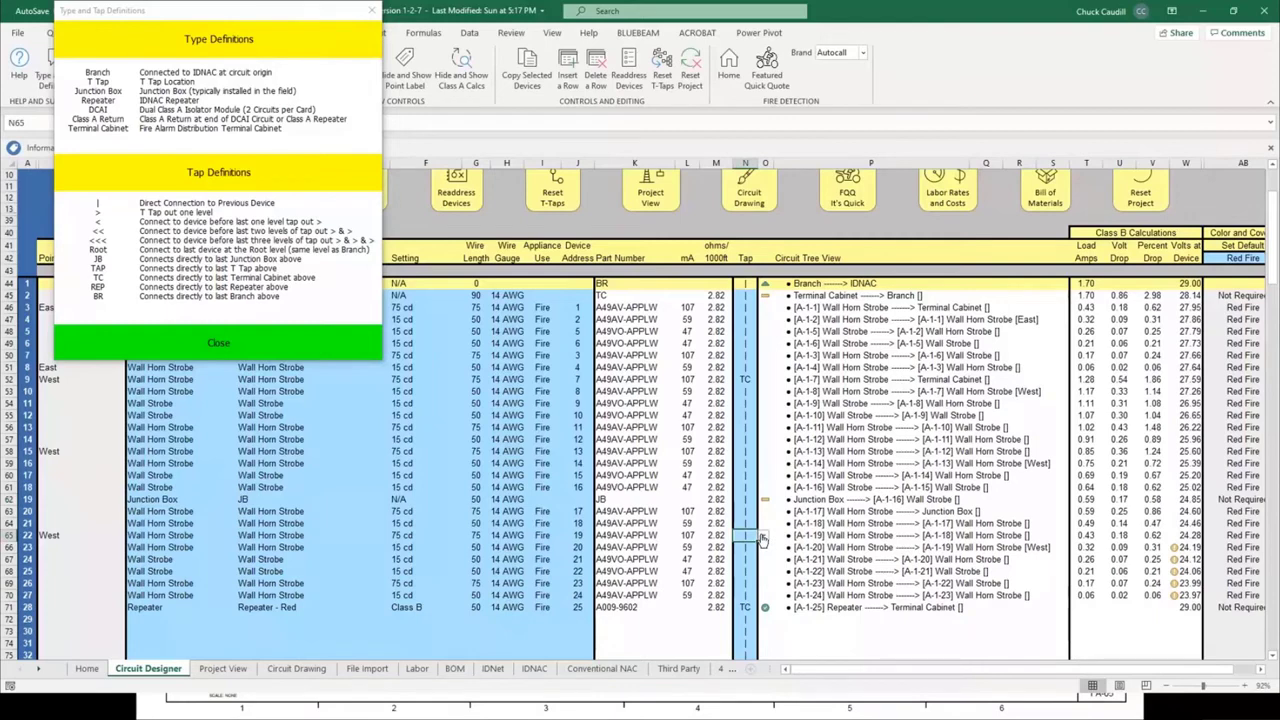
pyautogui.click(761, 538)
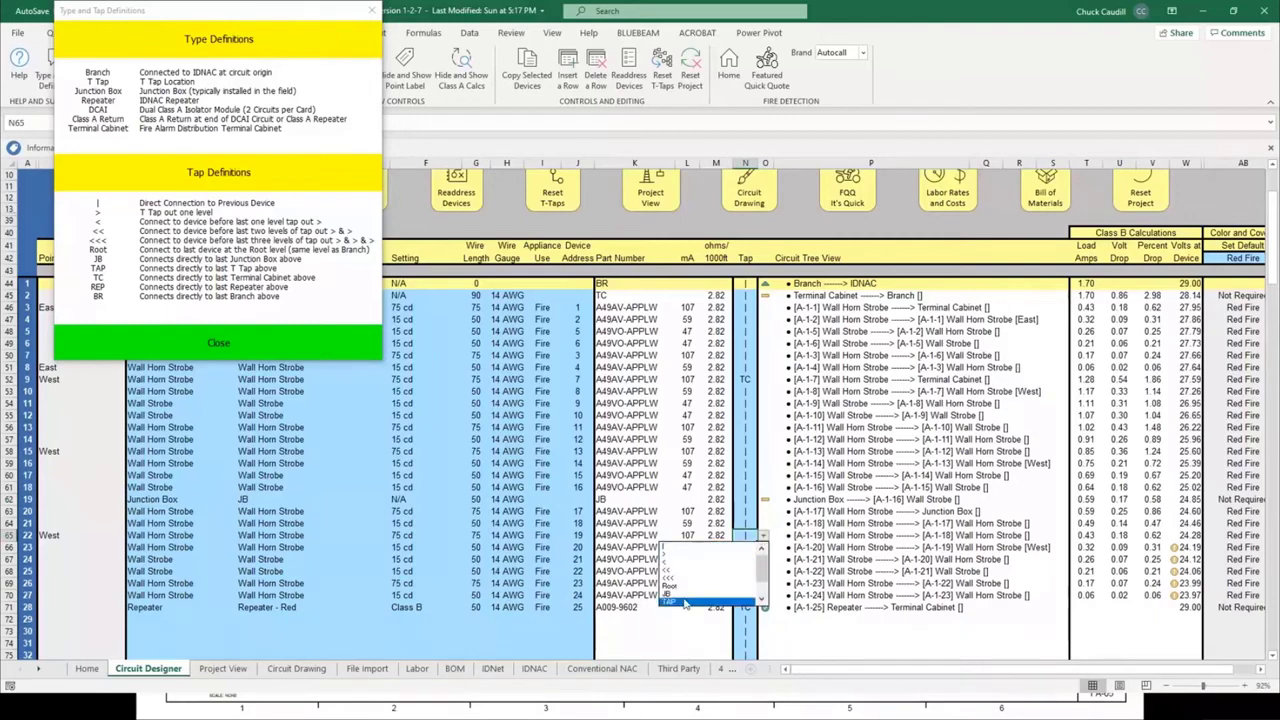
pyautogui.click(685, 594)
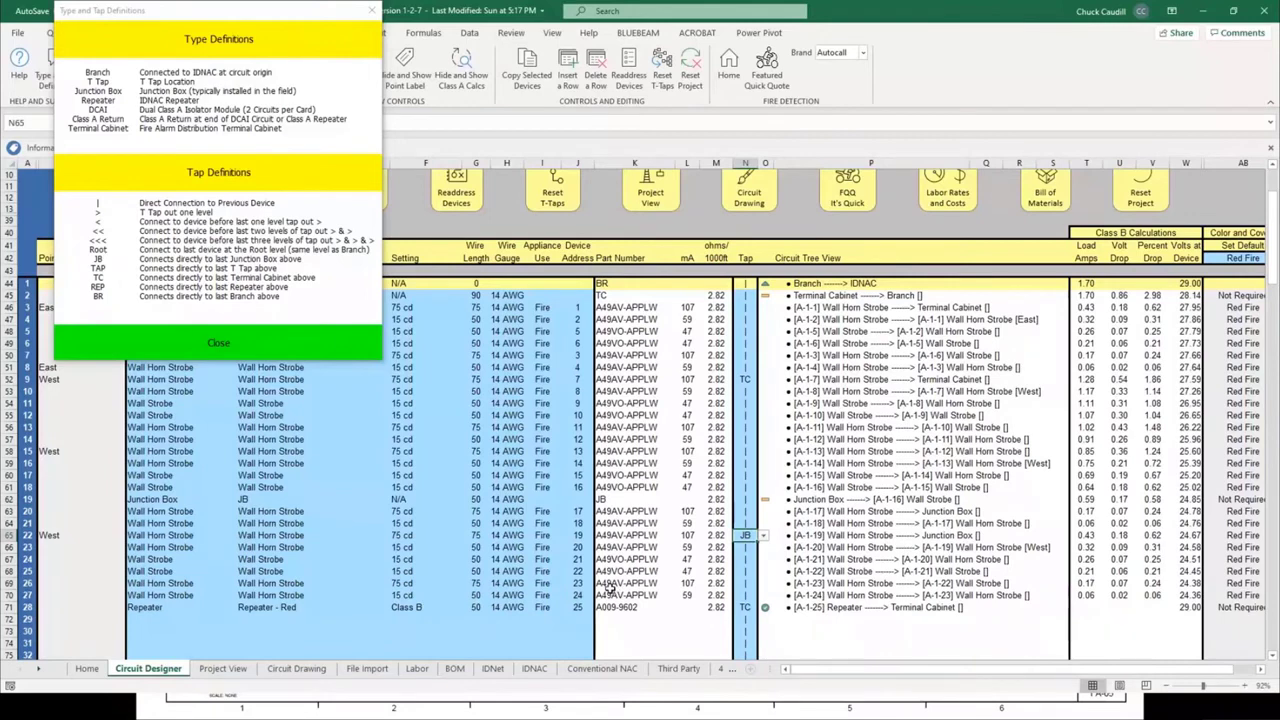
# Set the tap of the West wall horn strobe in row 22 back to |.
pyautogui.click(762, 536)
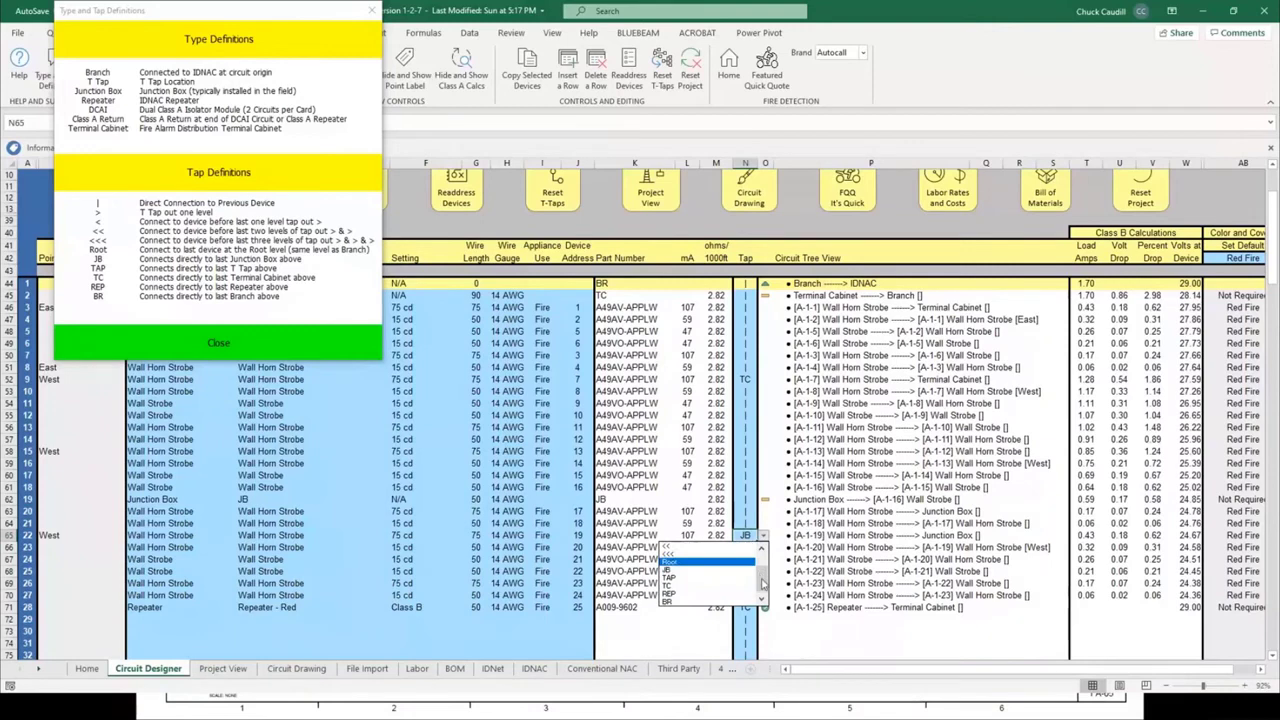
pyautogui.scroll(1, 667, 548)
pyautogui.click(668, 550)
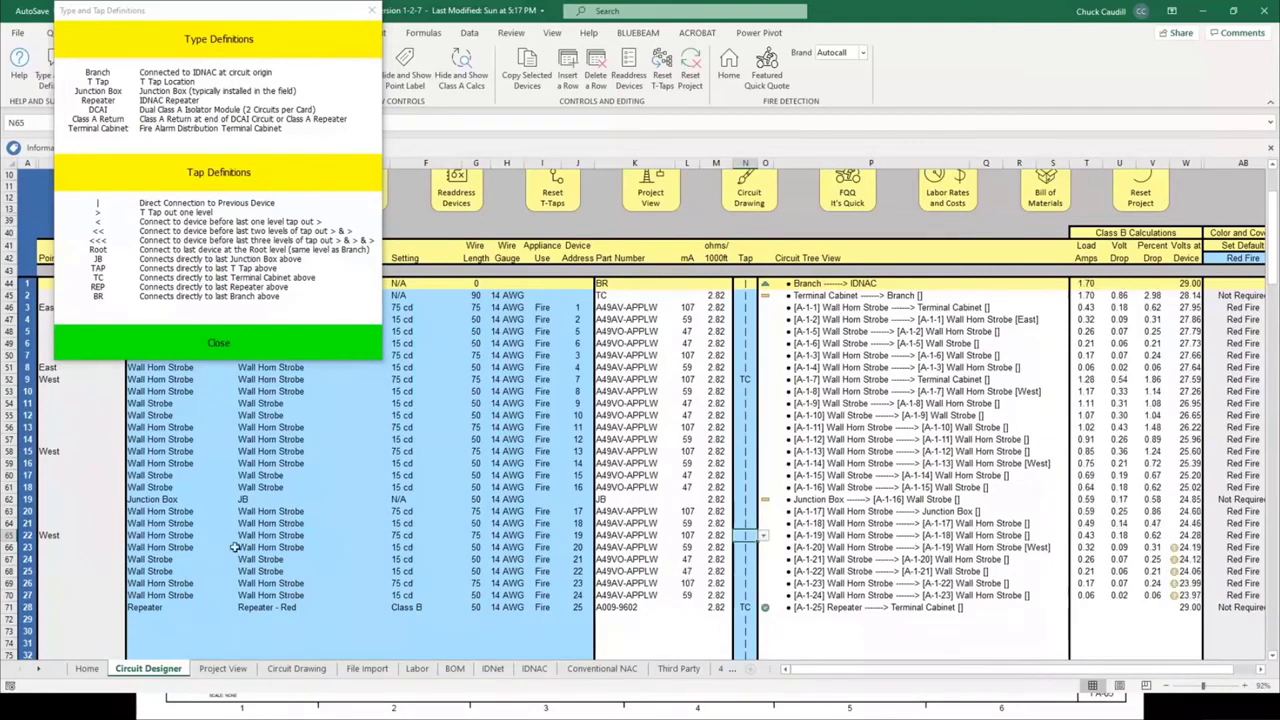
# Remove the junction box in row 19 from the circuit.
pyautogui.click(158, 499)
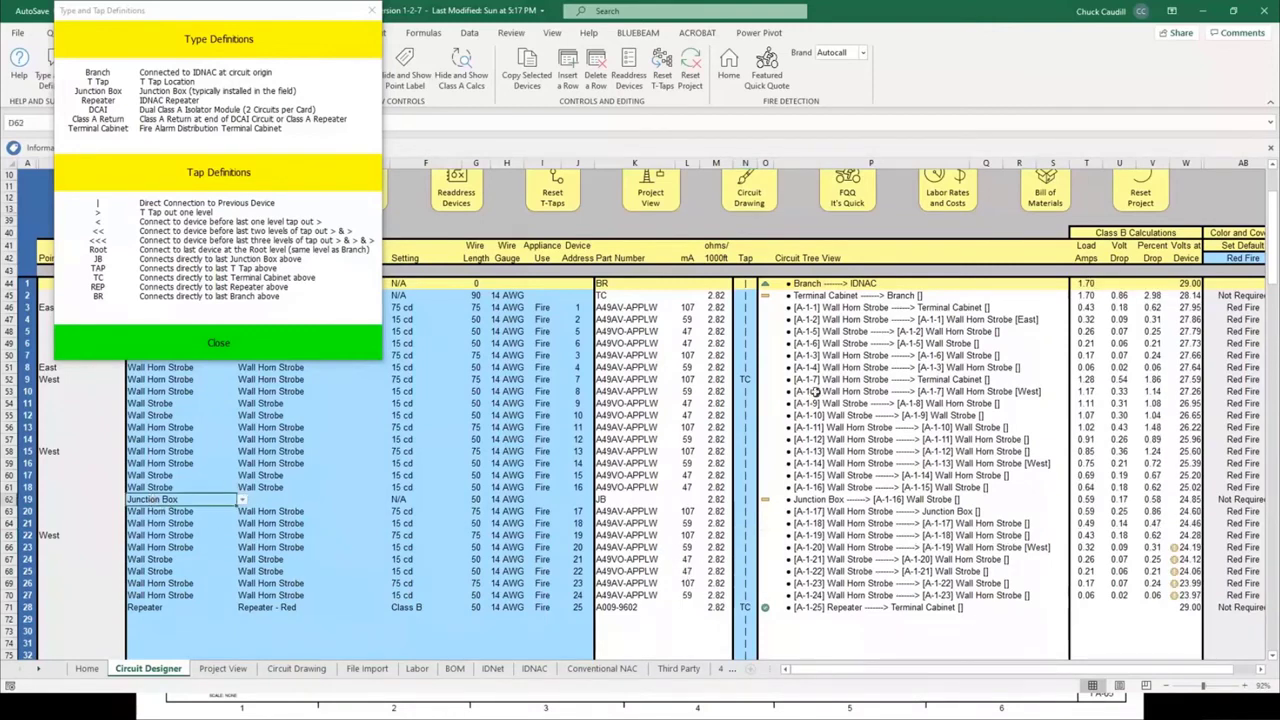
pyautogui.scroll(3, 934, 347)
pyautogui.click(1046, 230)
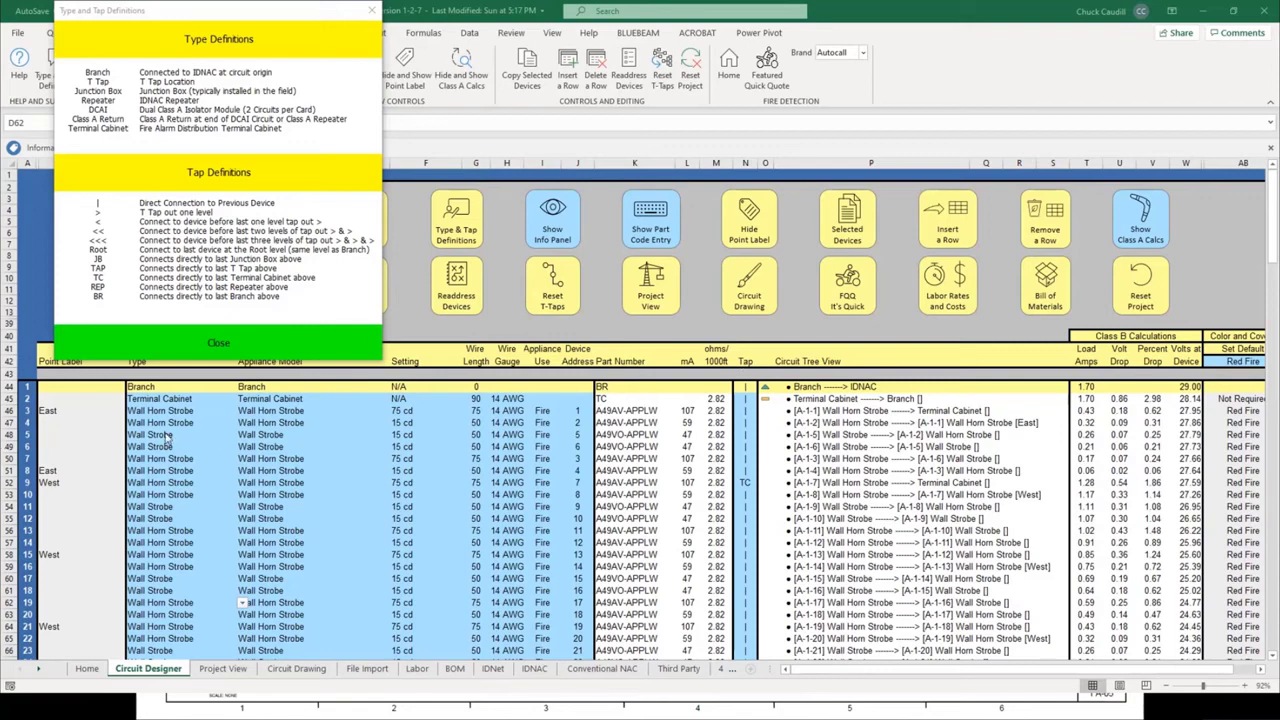
# Set the tap of the wall strobe in row 5 to > to tap out one level.
pyautogui.moveTo(165, 432); pyautogui.dragTo(166, 445)
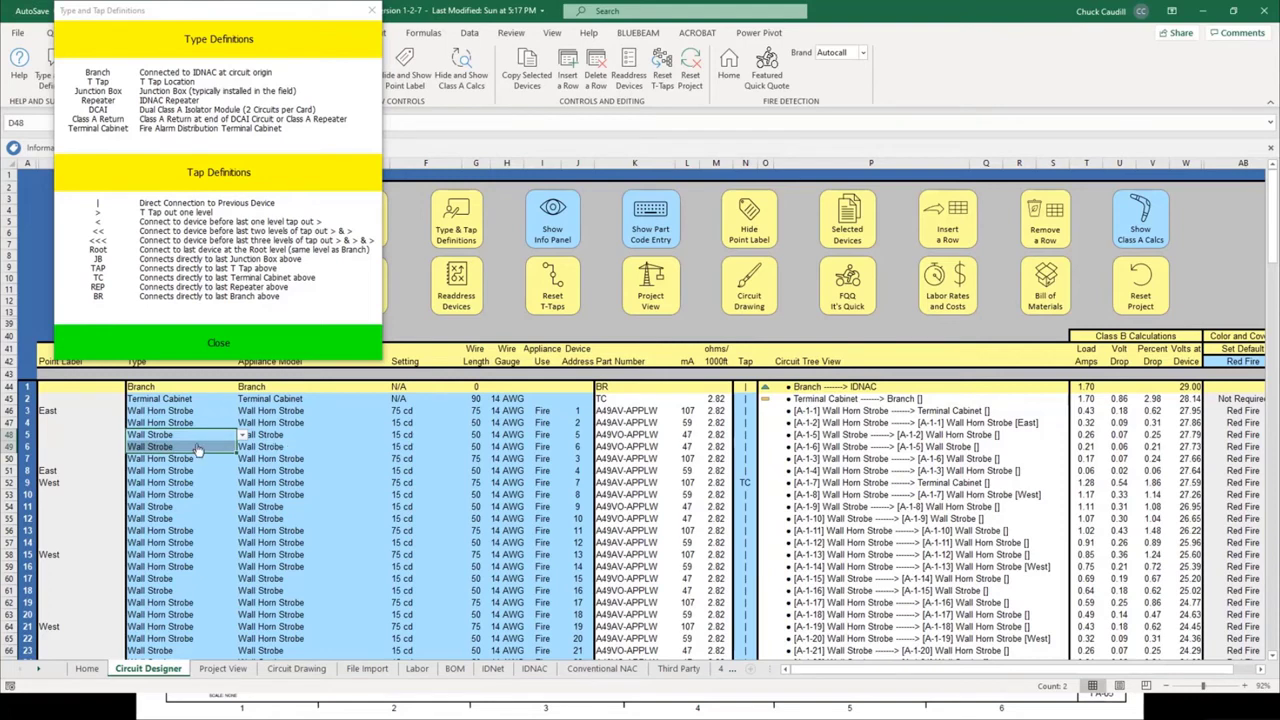
pyautogui.click(746, 437)
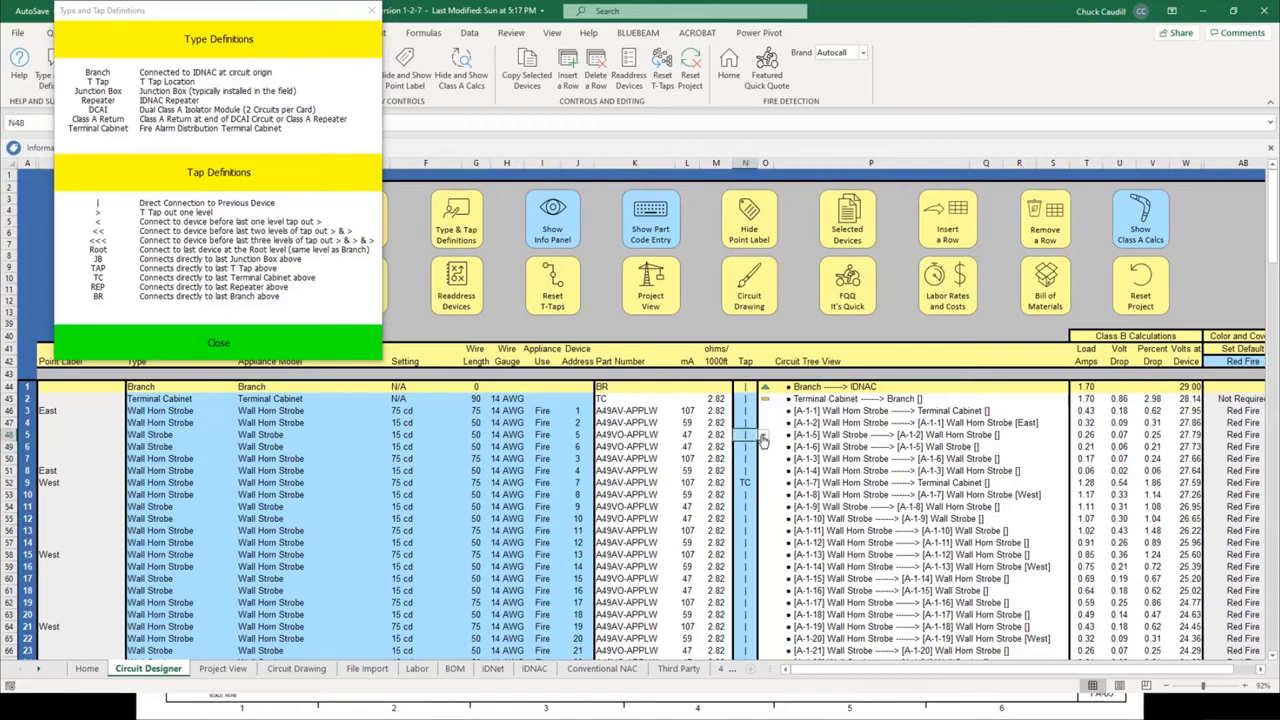
pyautogui.click(762, 440)
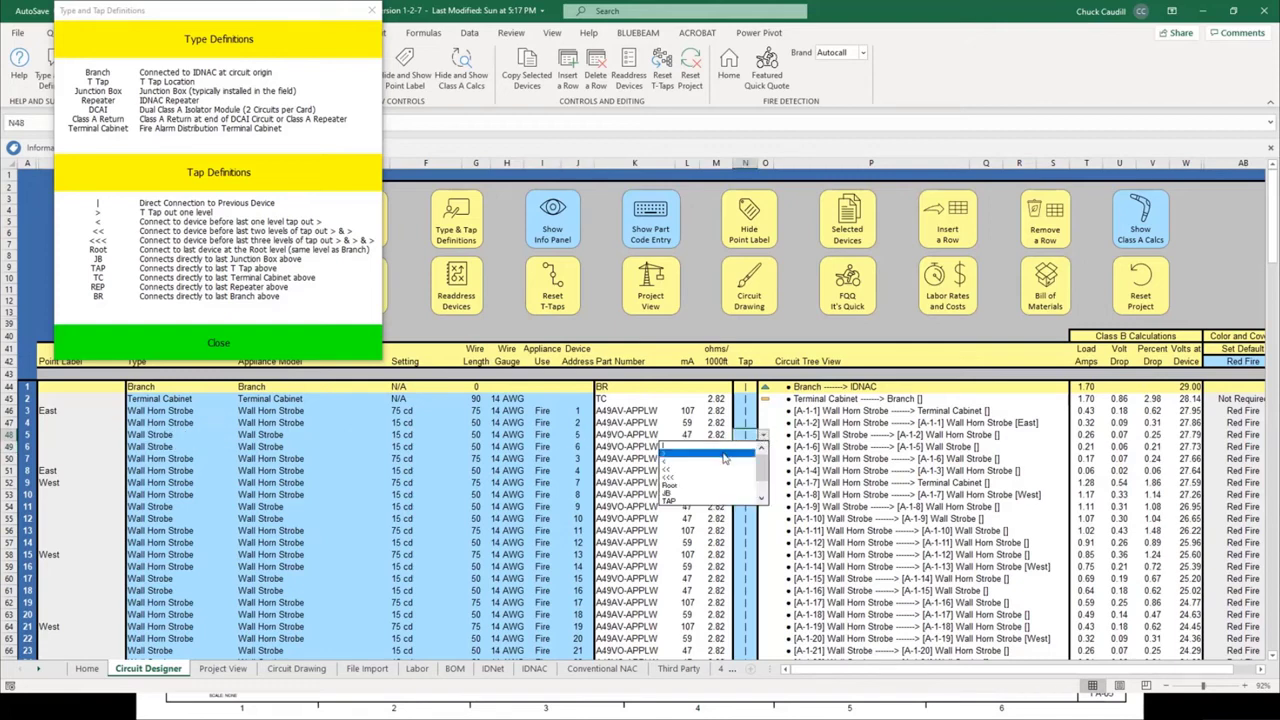
pyautogui.click(724, 457)
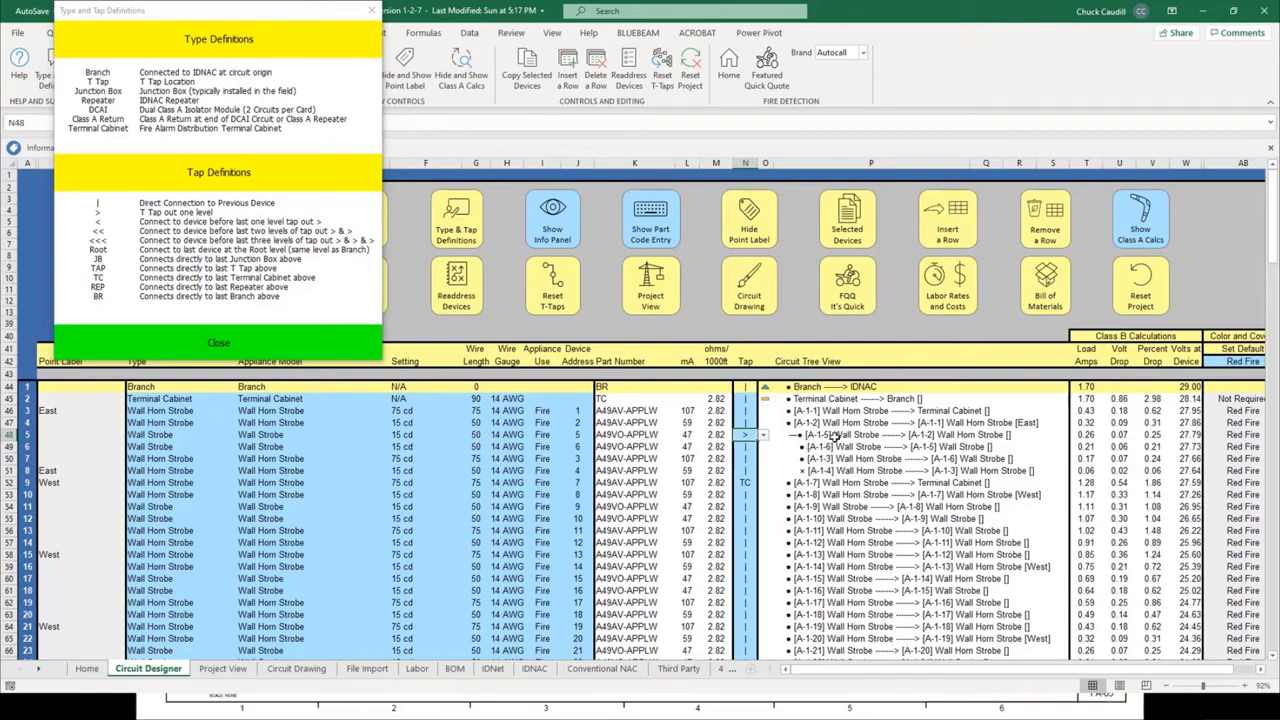
# Set the tap of the wall horn strobe in row 7 to < so it connects to the device before the tap-out.
pyautogui.click(748, 448)
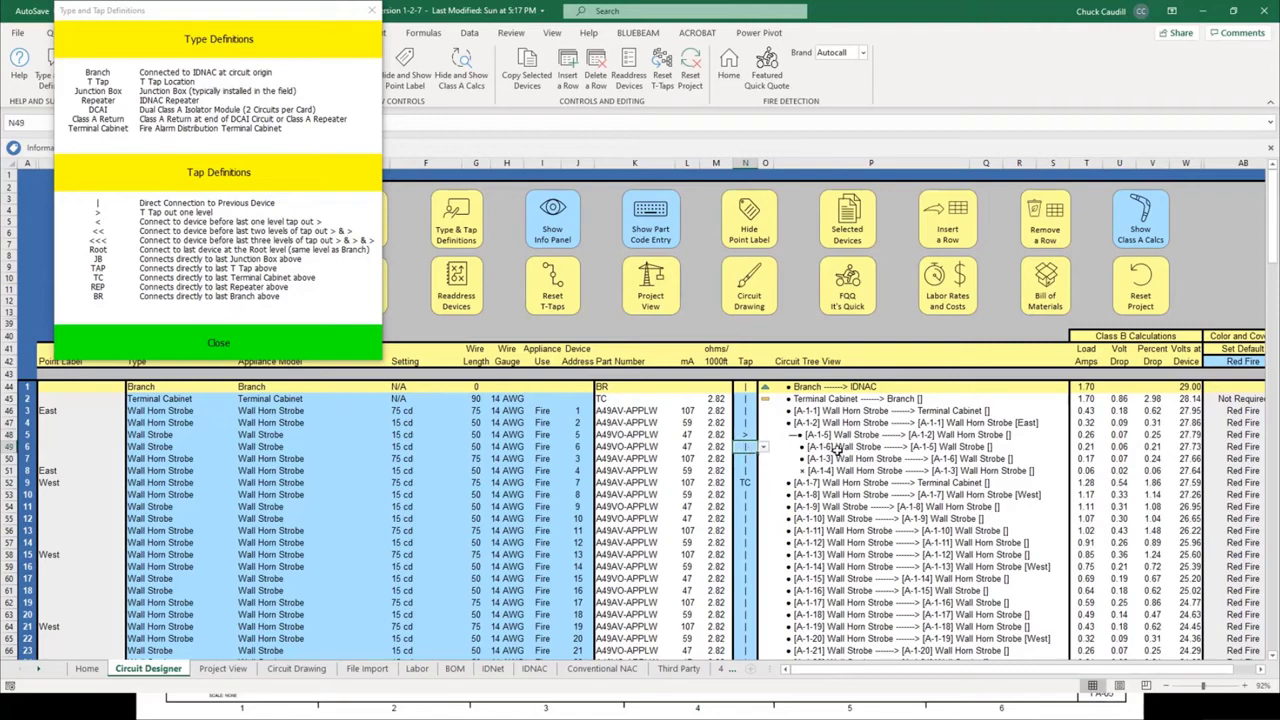
pyautogui.click(747, 459)
pyautogui.click(762, 461)
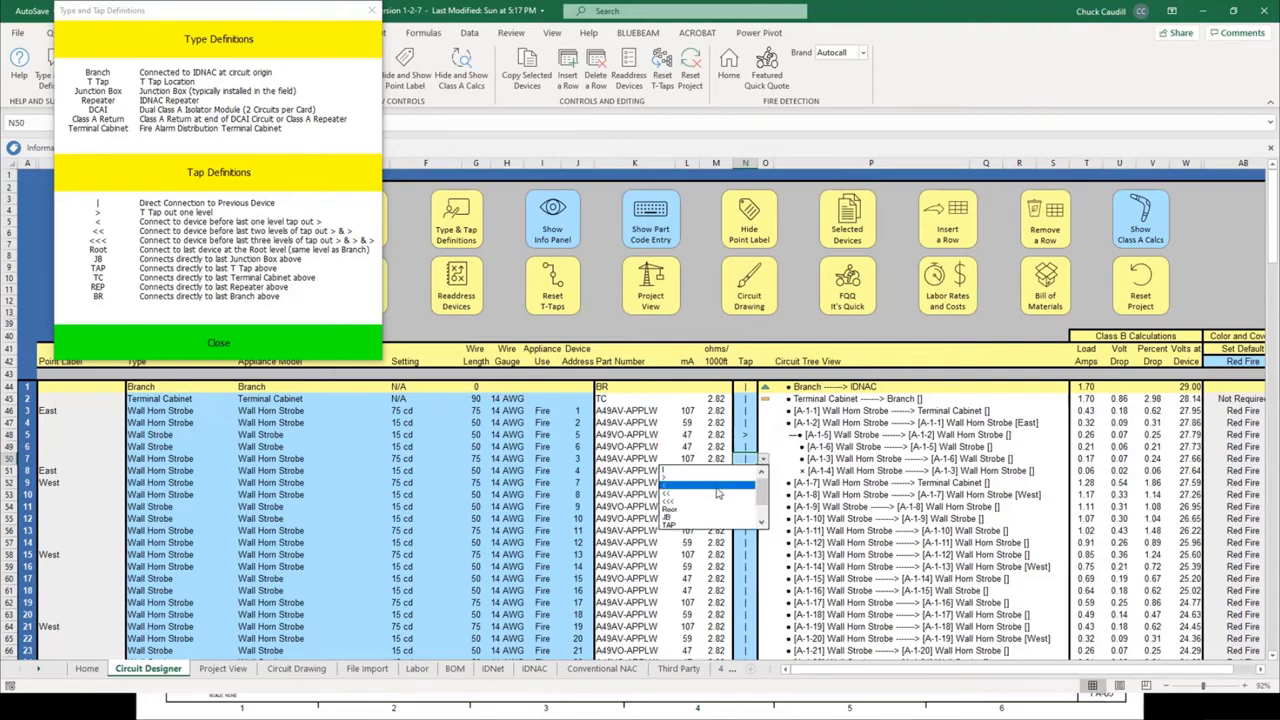
pyautogui.click(716, 490)
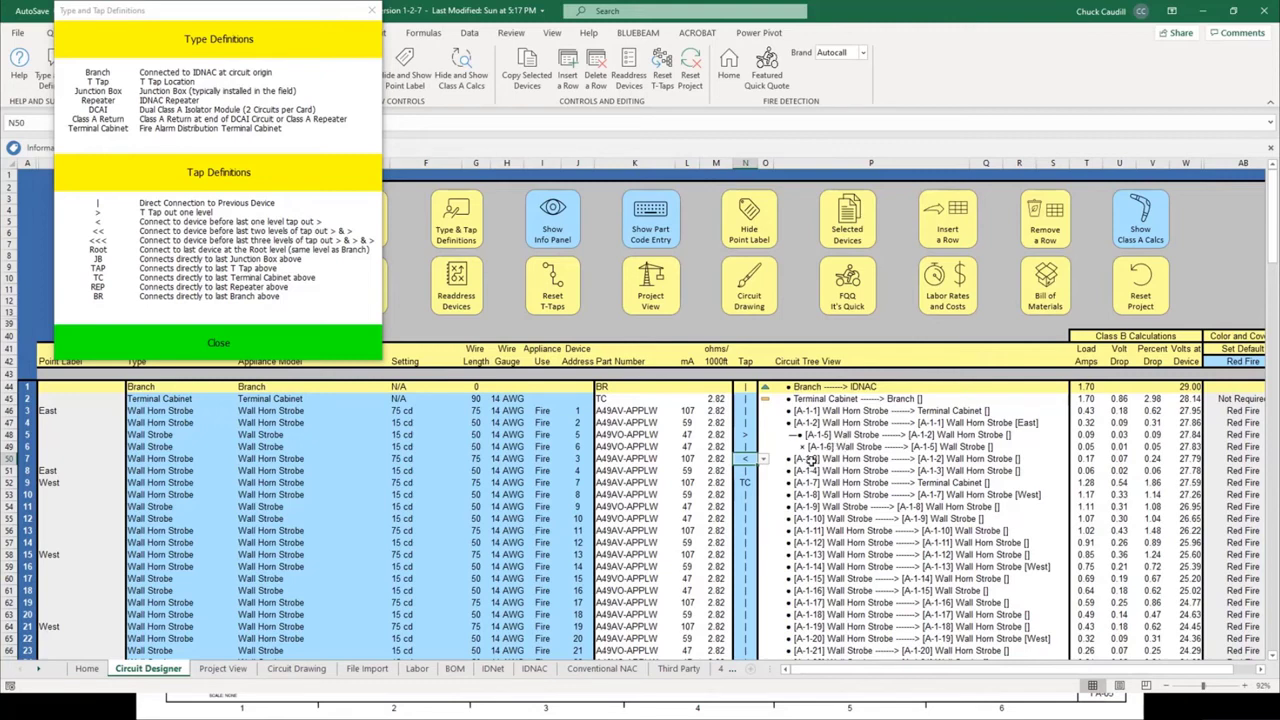
pyautogui.click(812, 460)
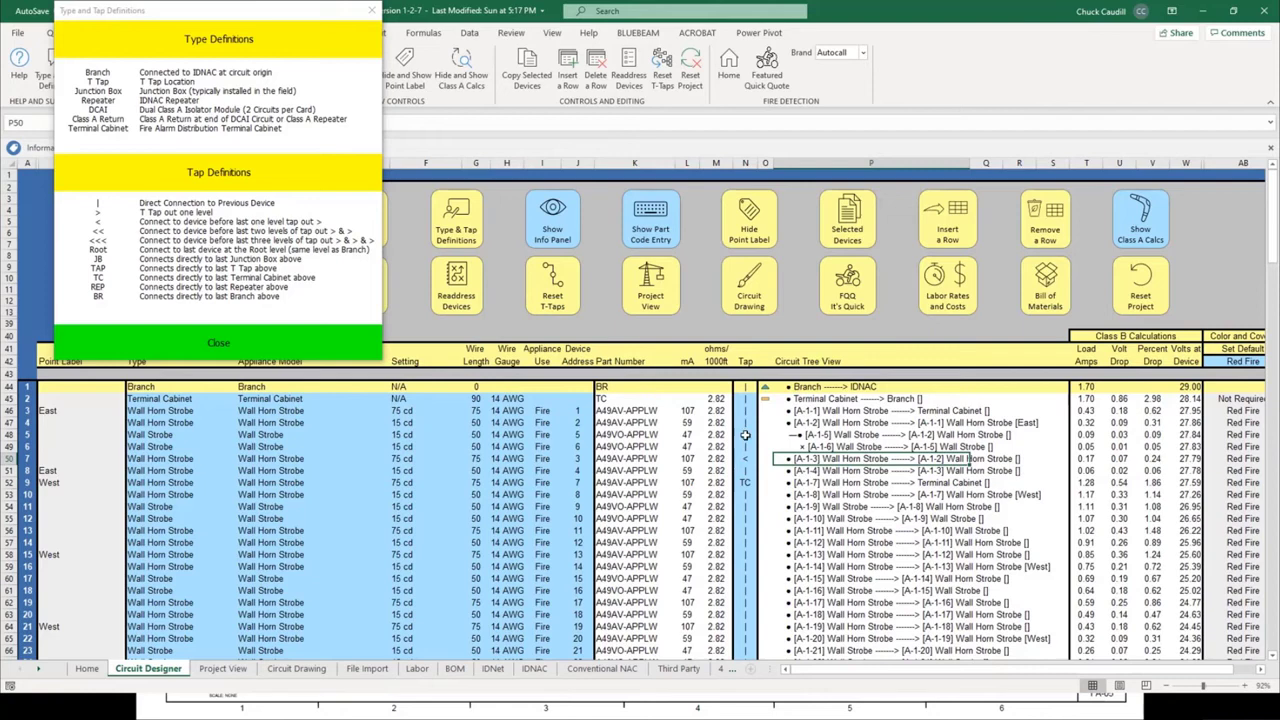
# Insert a row above the wall strobe in row 5 and set the new row's type to T Tap.
pyautogui.click(160, 437)
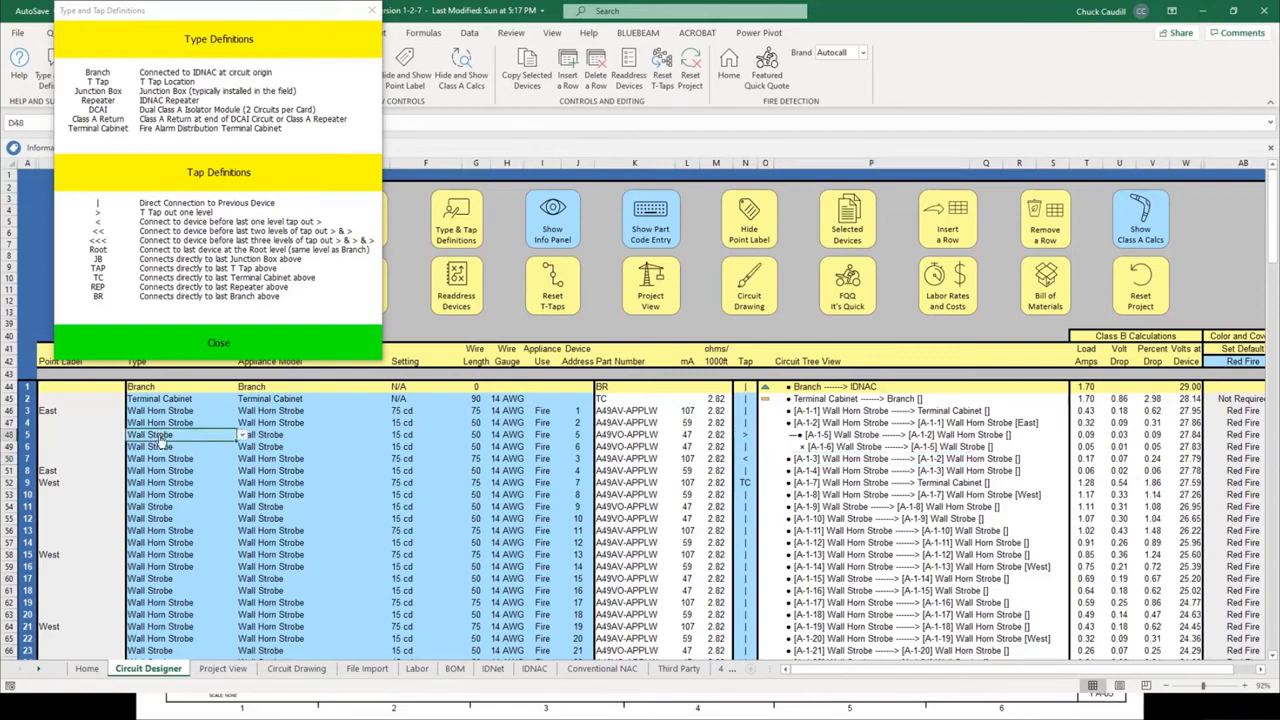
pyautogui.click(945, 230)
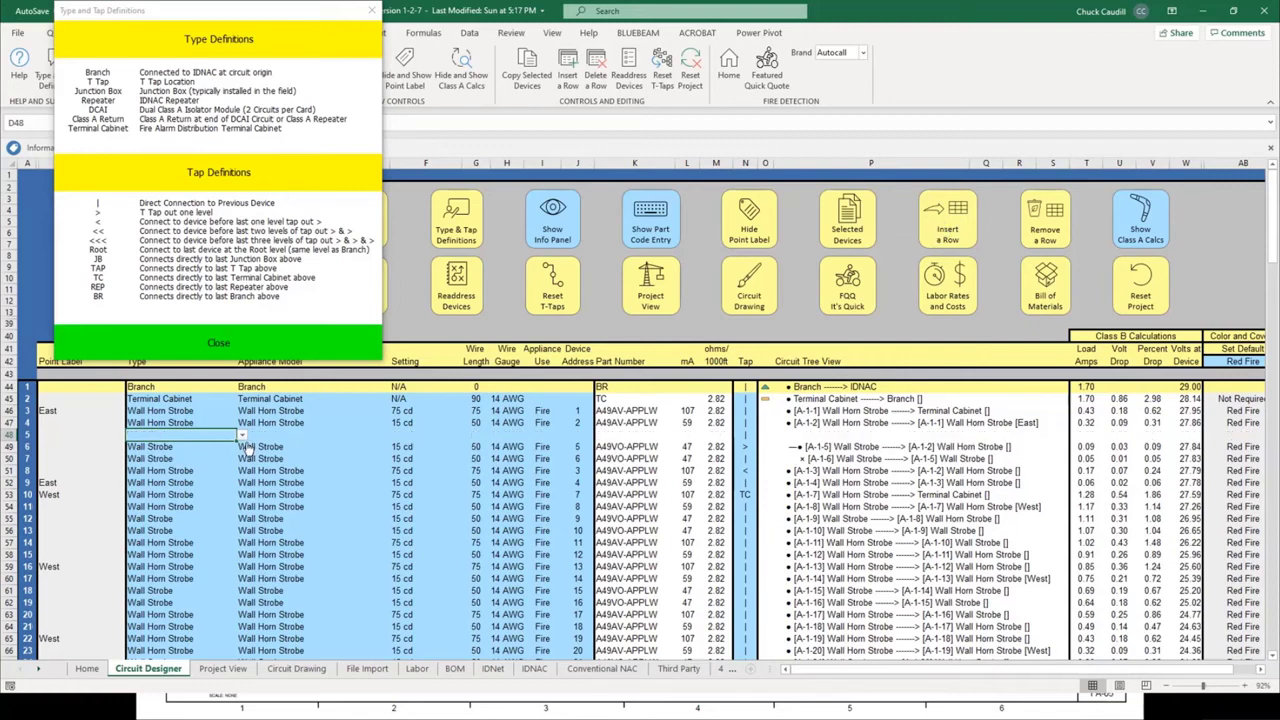
pyautogui.moveTo(241, 460); pyautogui.dragTo(240, 487)
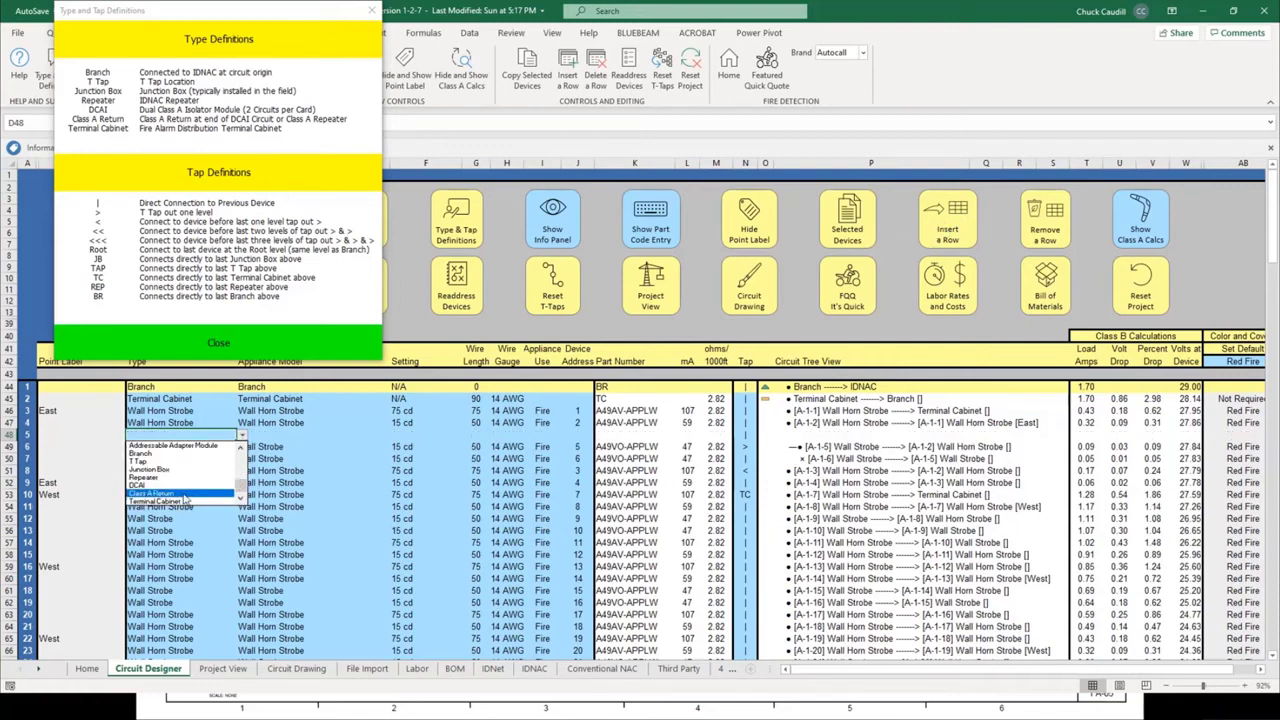
pyautogui.click(173, 462)
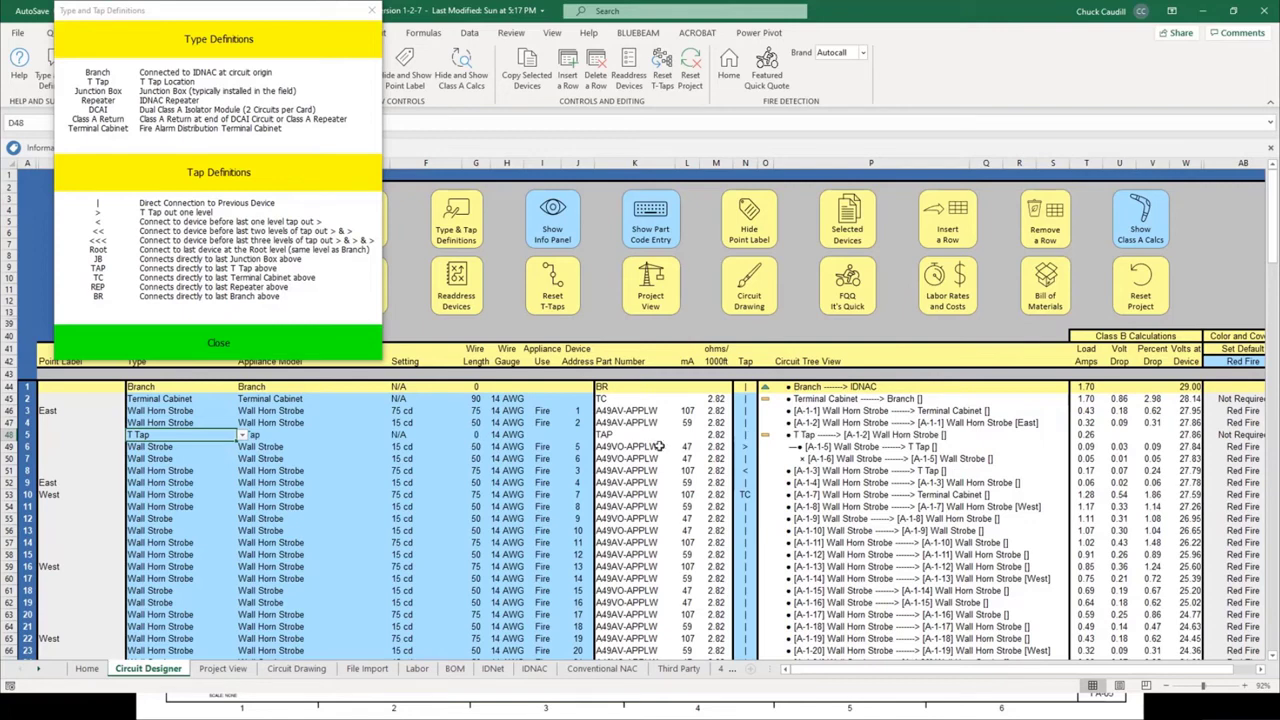
# Enter "At Hall Device" as the point label of the T Tap in row 5 and check its connections in the circuit tree.
pyautogui.click(476, 436)
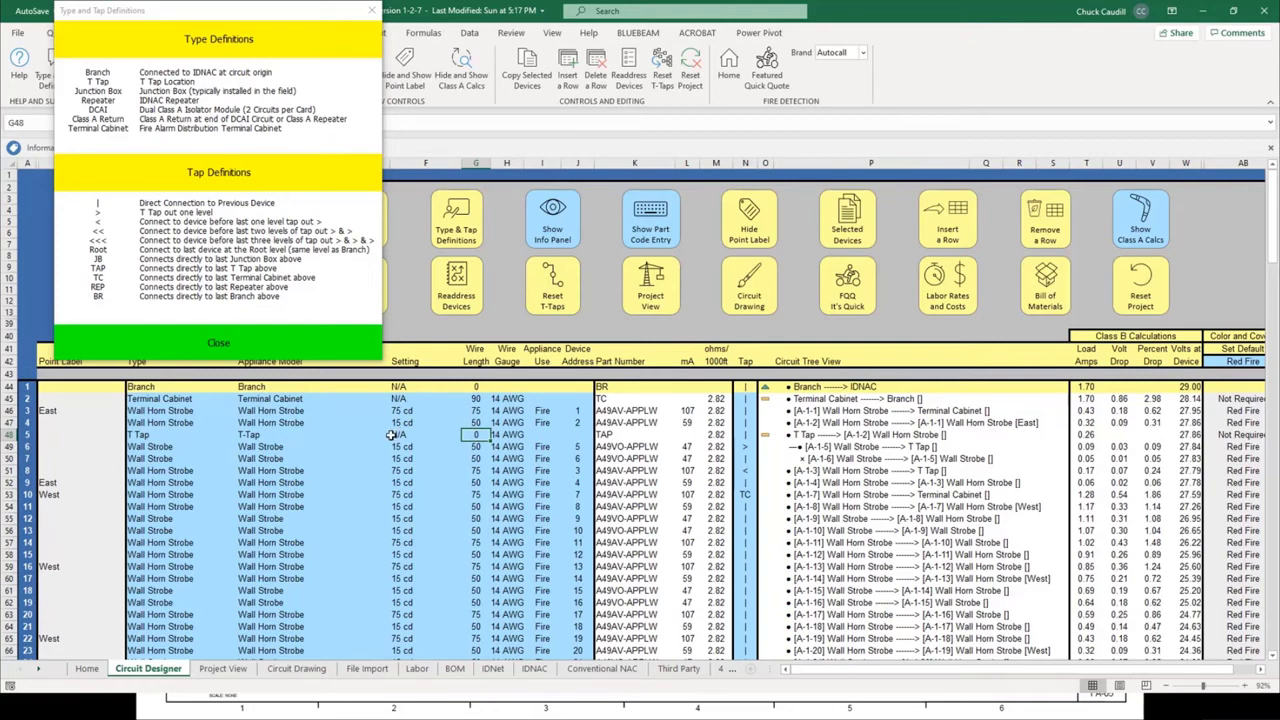
pyautogui.click(84, 436)
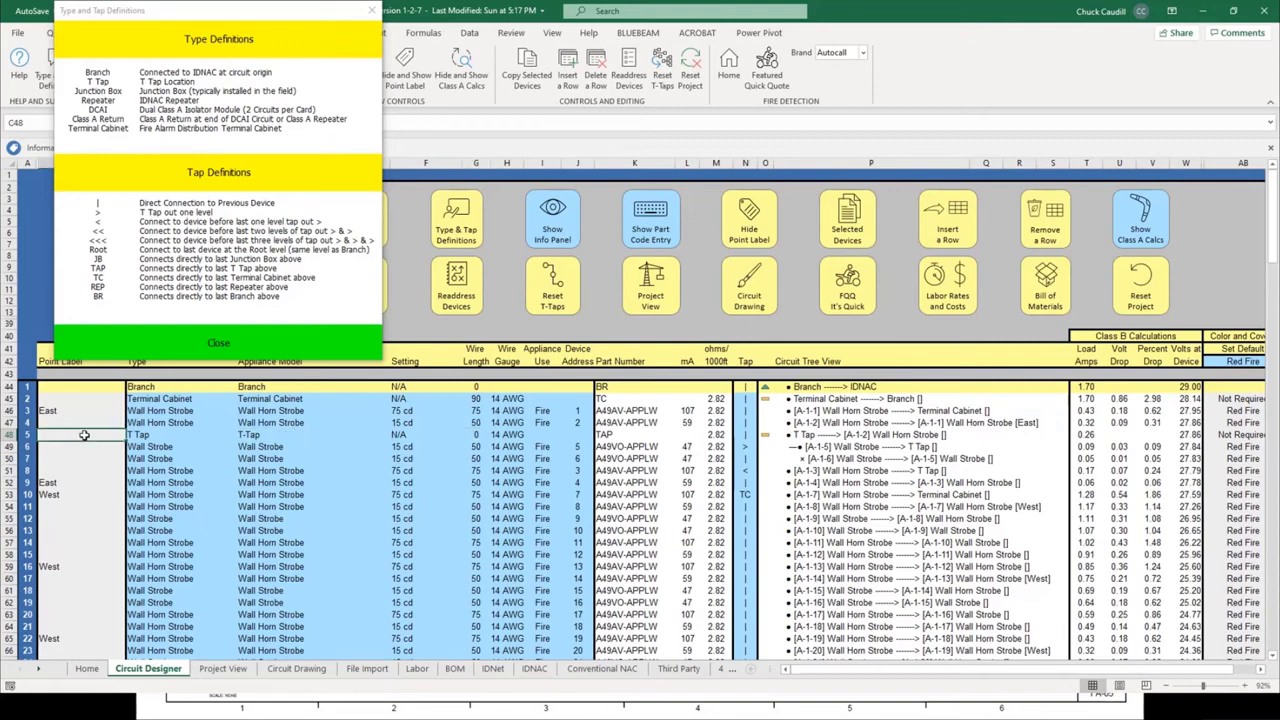
pyautogui.write('At Hall Dev')
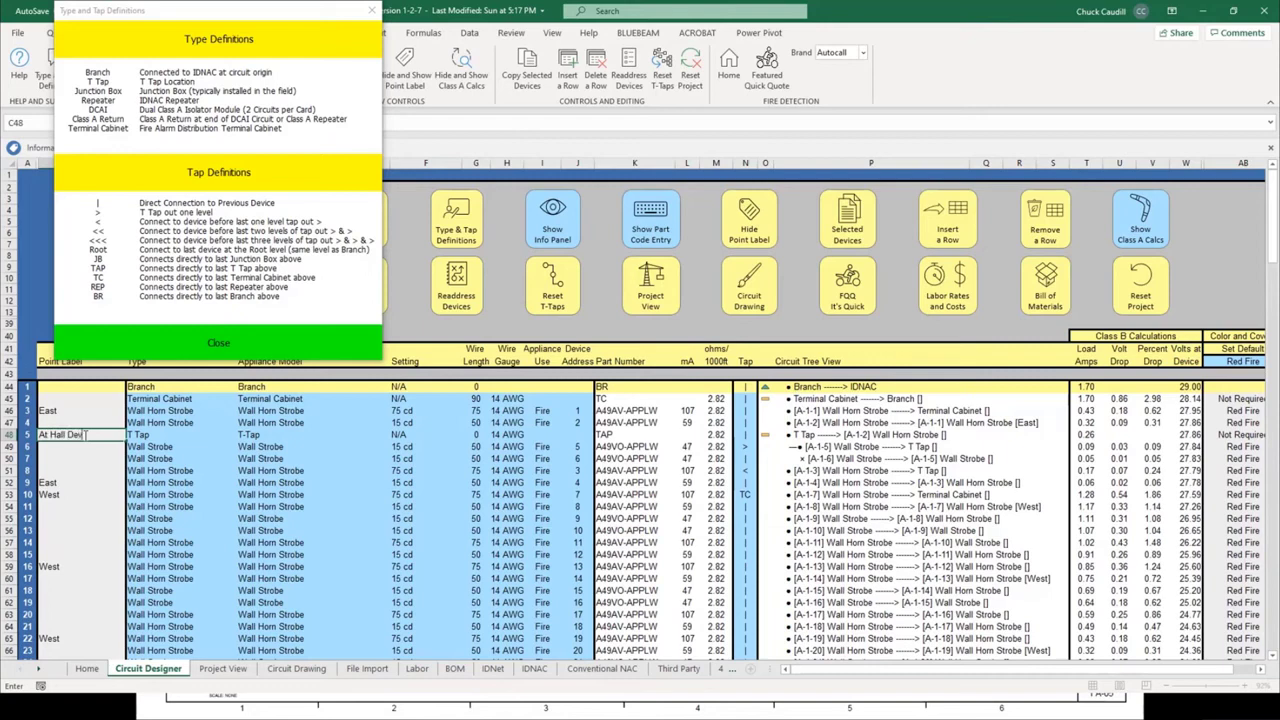
pyautogui.write('ice')
pyautogui.press('Return')
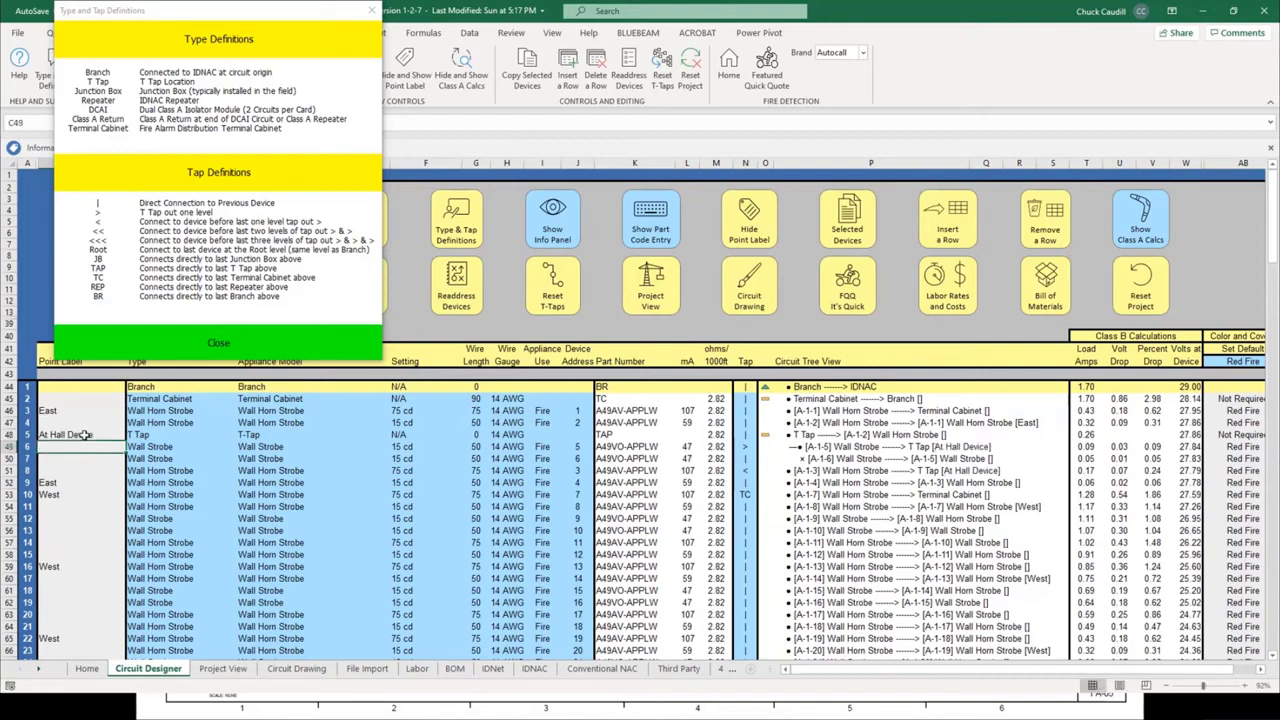
pyautogui.click(790, 522)
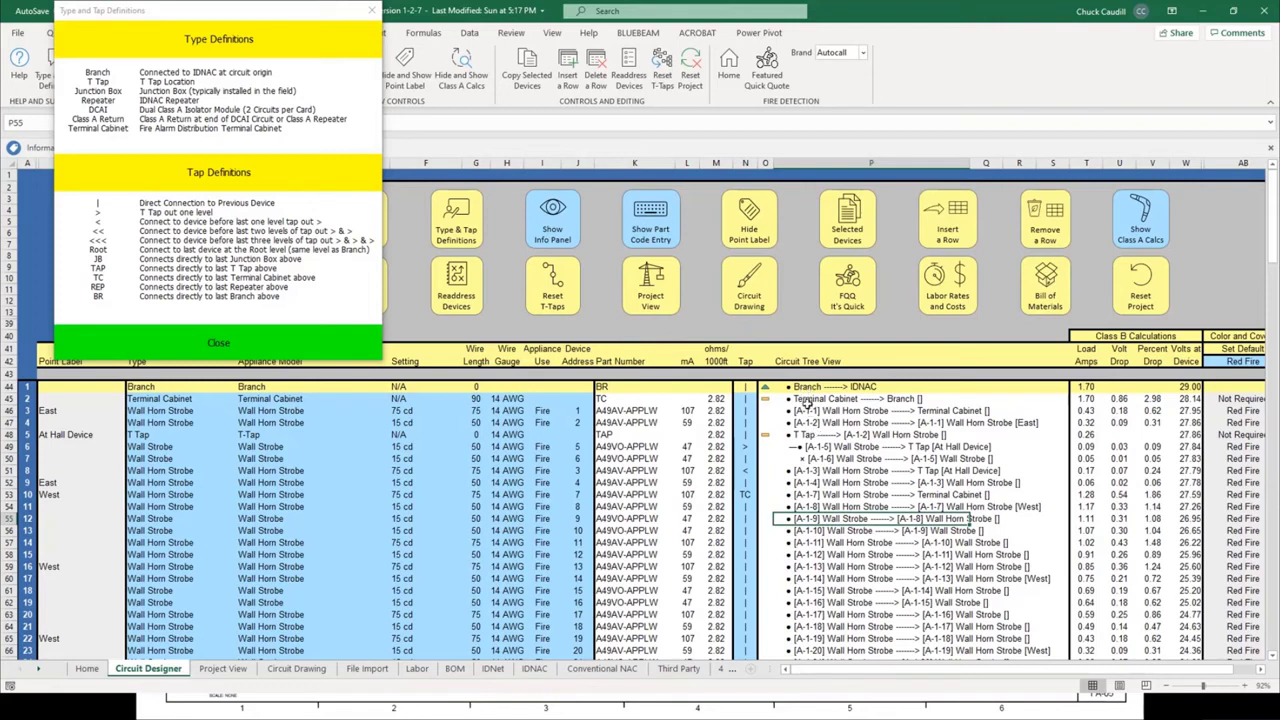
pyautogui.click(797, 471)
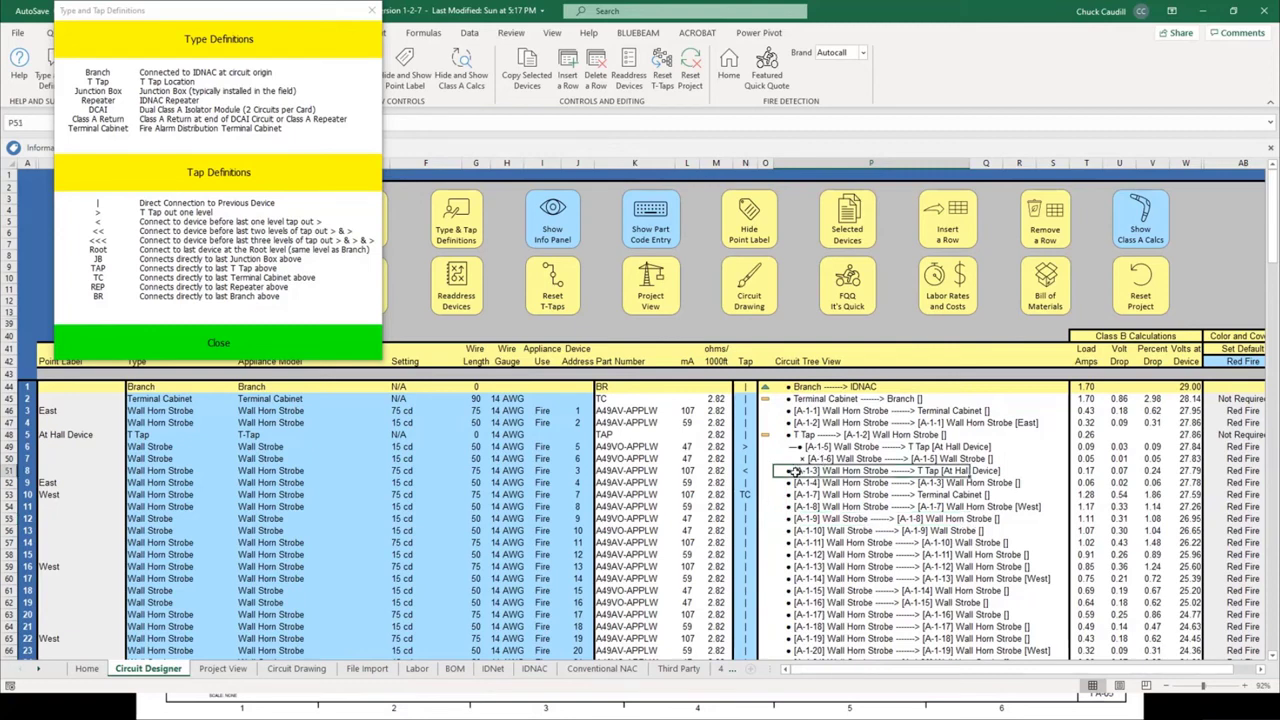
pyautogui.moveTo(797, 471); pyautogui.dragTo(797, 484)
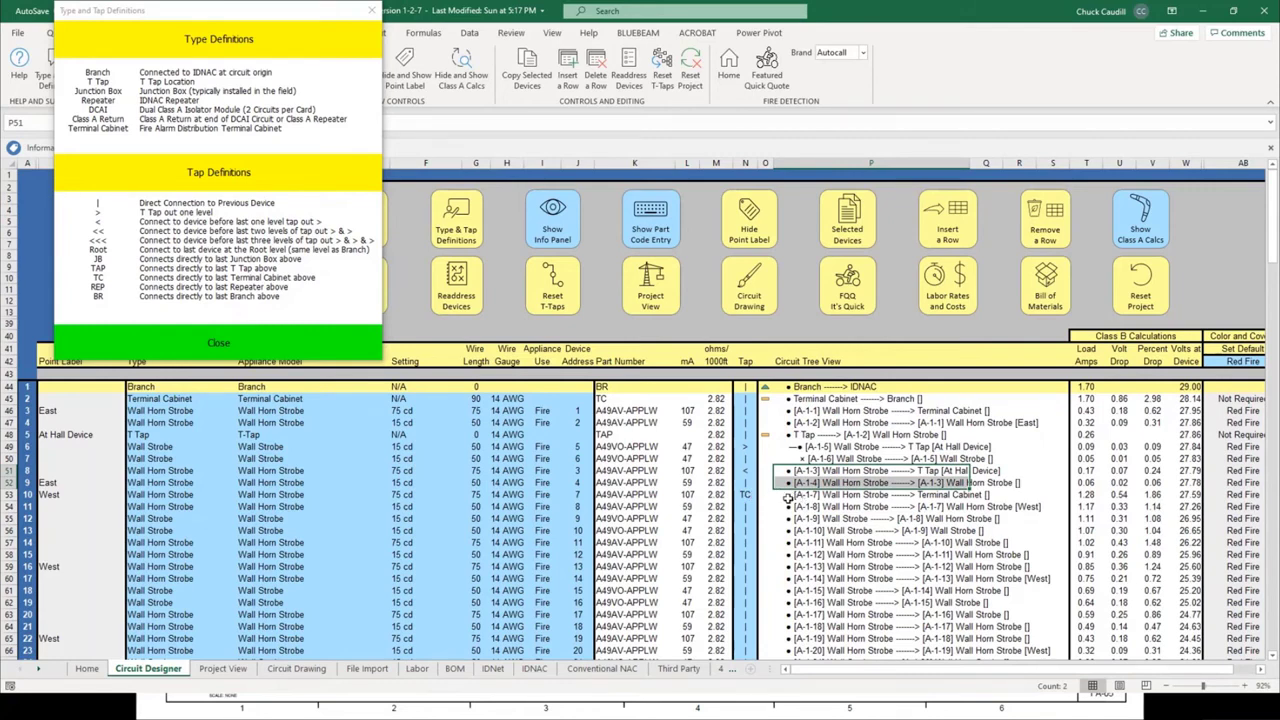
# Close the type and tap definitions and set the taps of the wall strobe in row 13 and the wall horn strobe in row 17 to >.
pyautogui.scroll(-2, 796, 495)
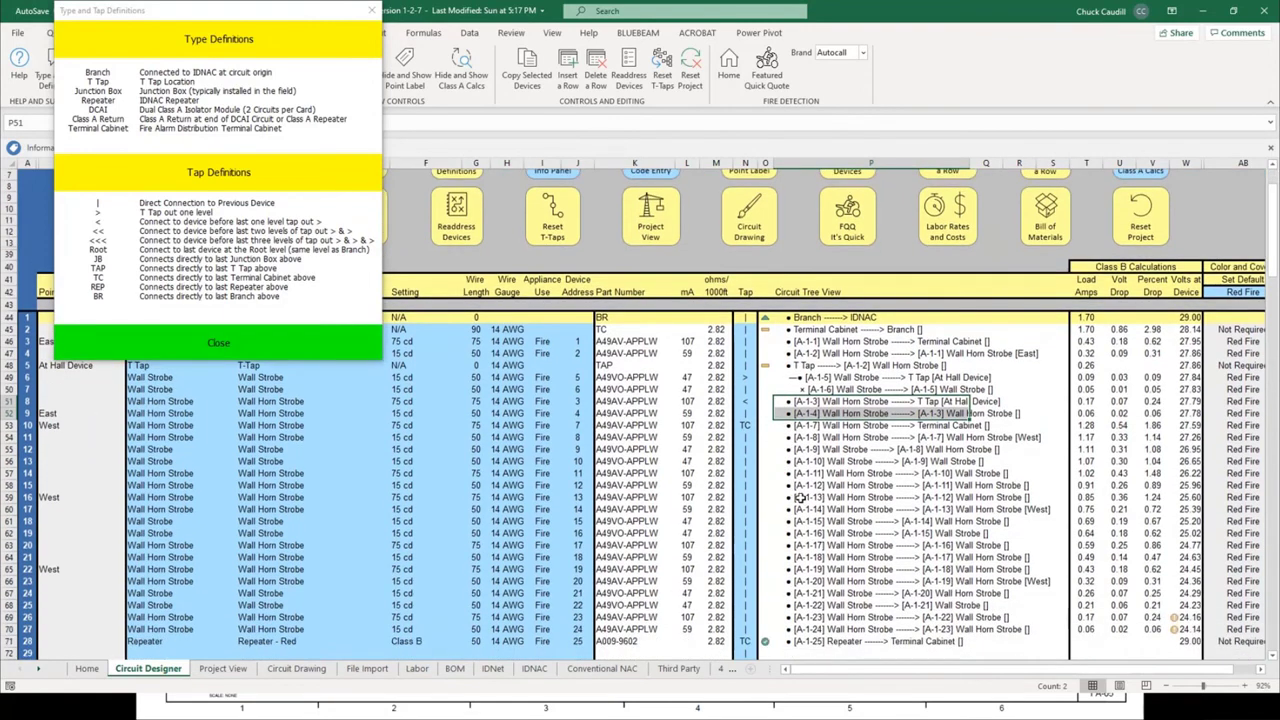
pyautogui.scroll(-1, 802, 497)
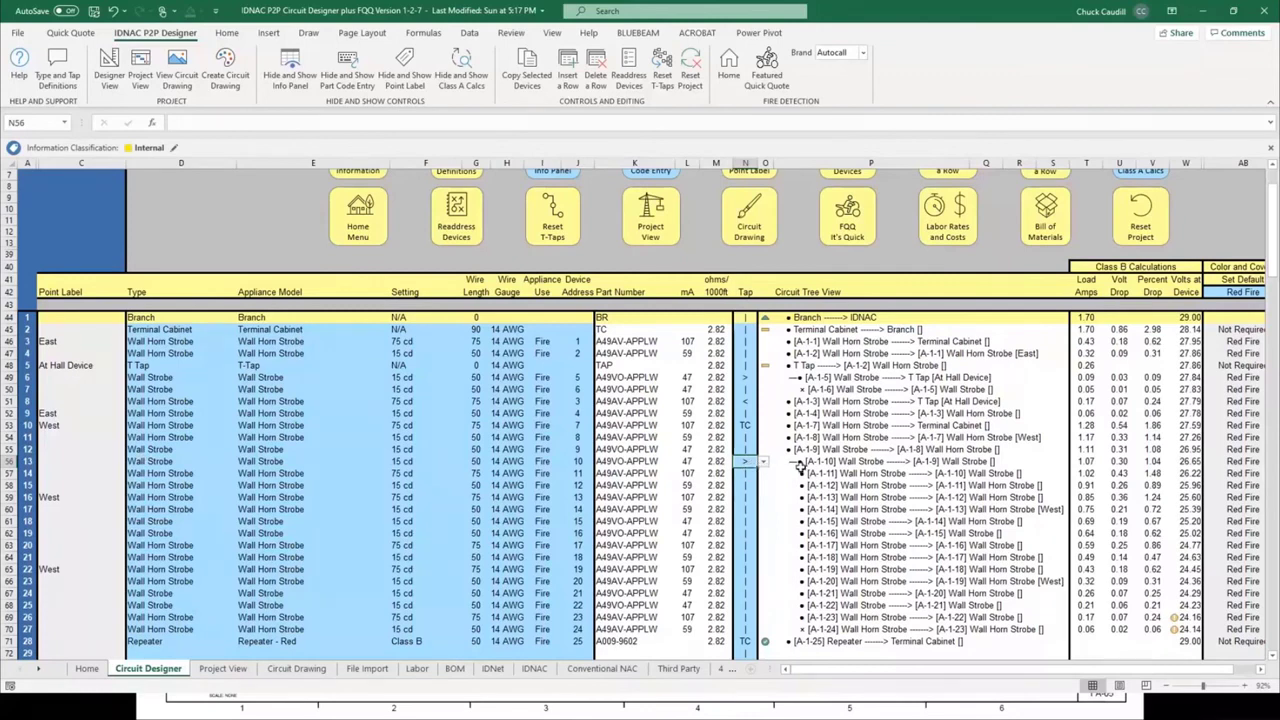
pyautogui.click(749, 507)
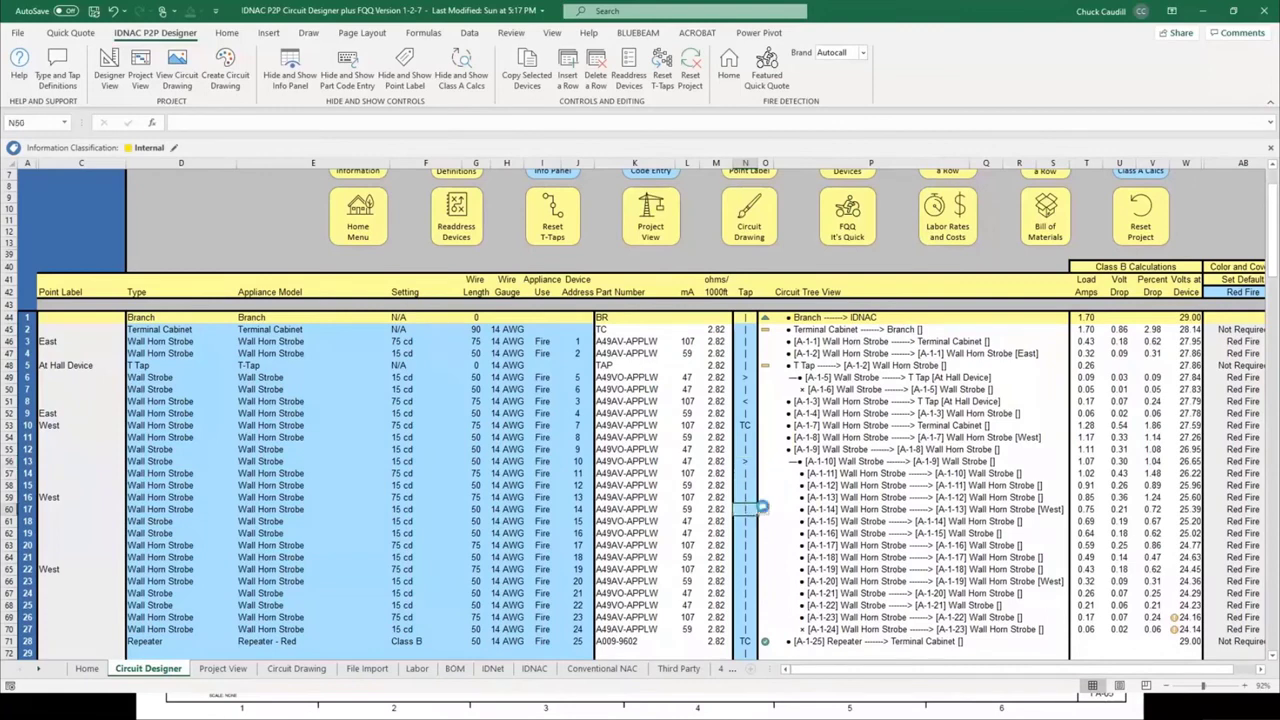
pyautogui.click(762, 509)
pyautogui.click(752, 521)
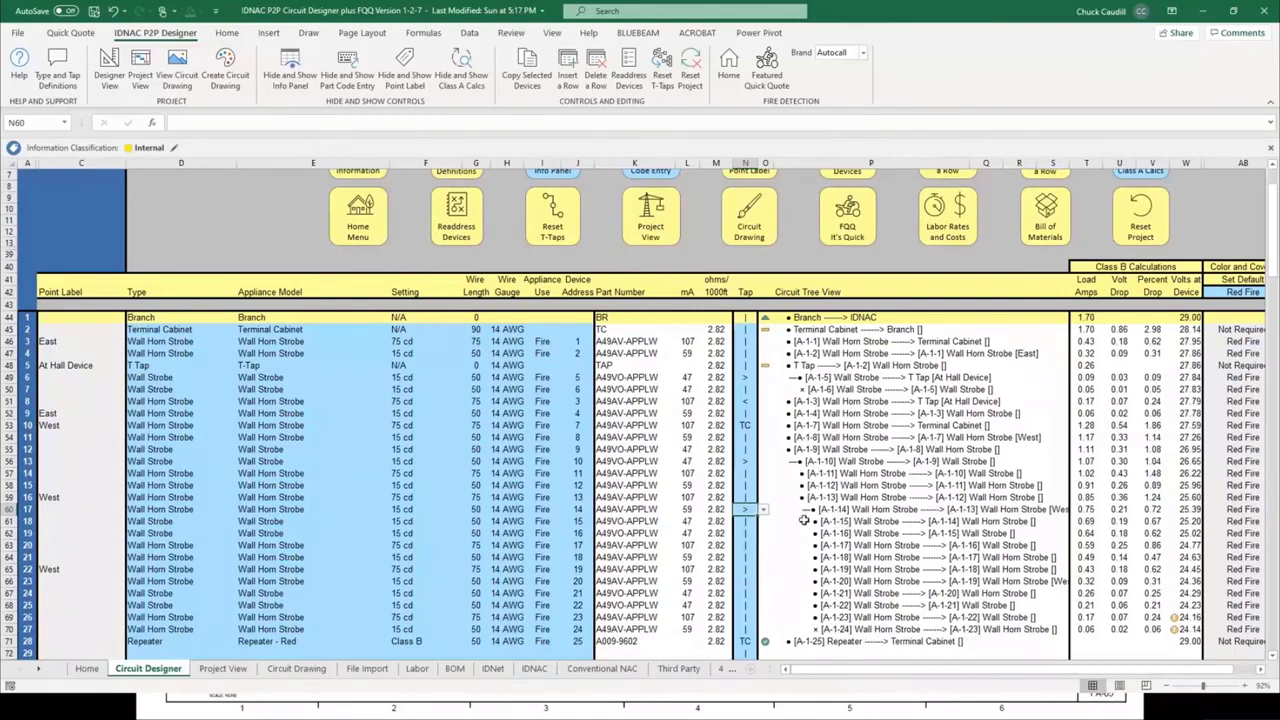
# Set the tap of the West wall horn strobe in row 22 to < so it connects before the last tap-out level.
pyautogui.click(872, 569)
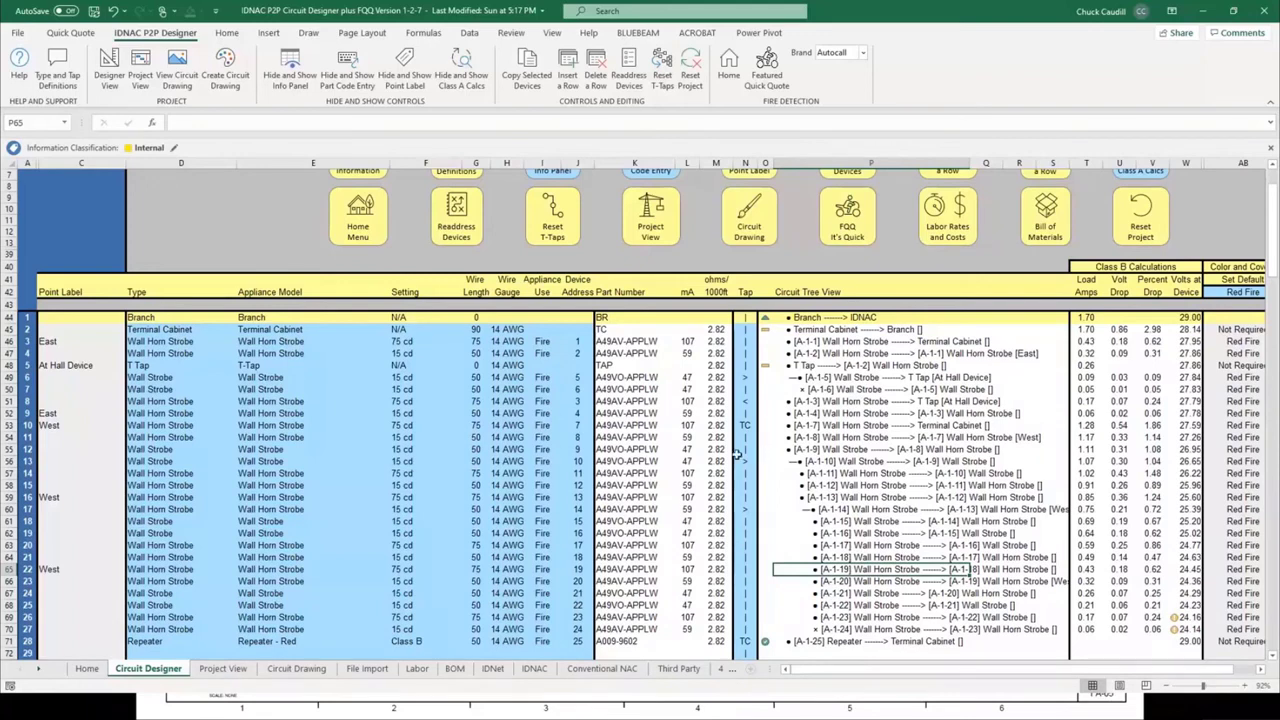
pyautogui.click(747, 568)
pyautogui.click(763, 570)
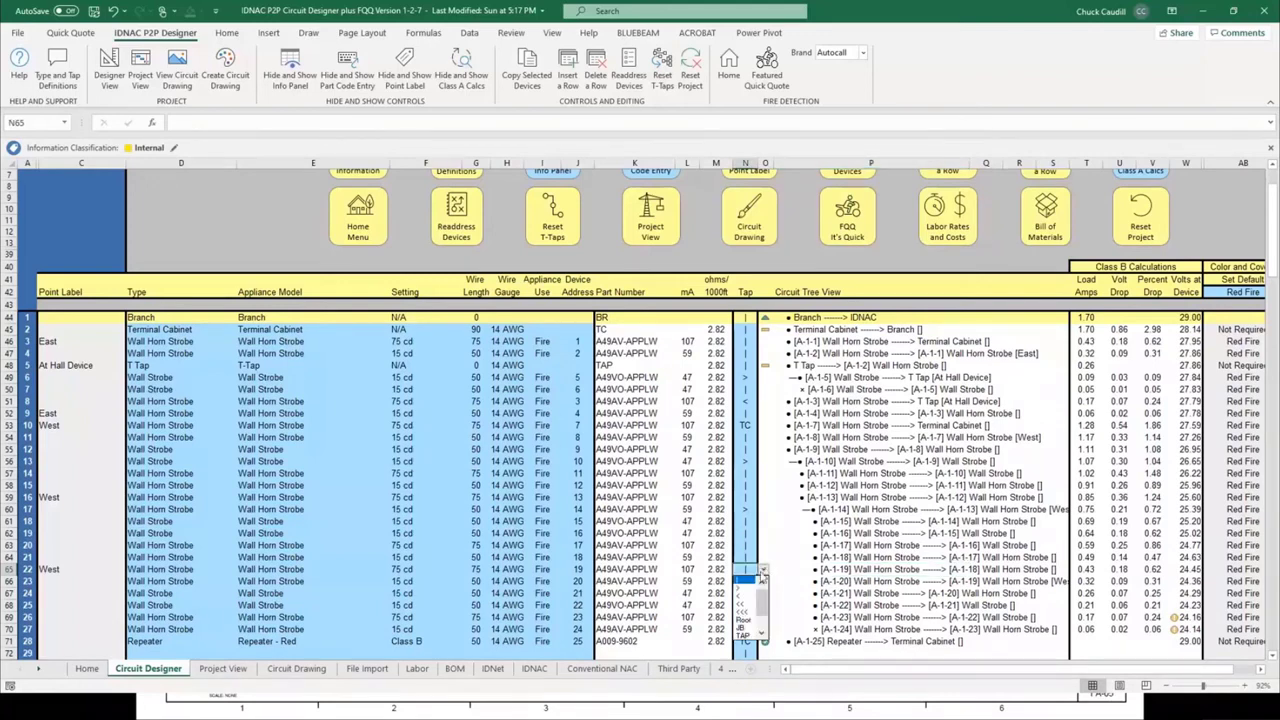
pyautogui.click(744, 597)
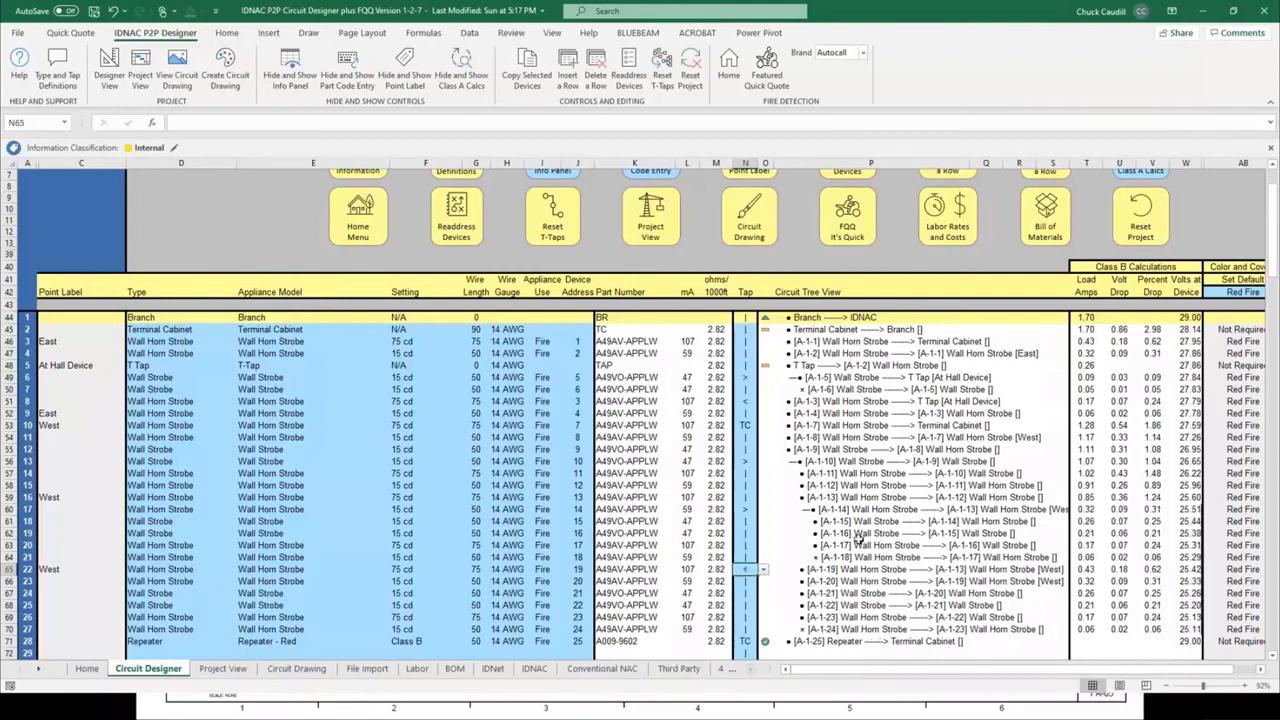
pyautogui.click(806, 497)
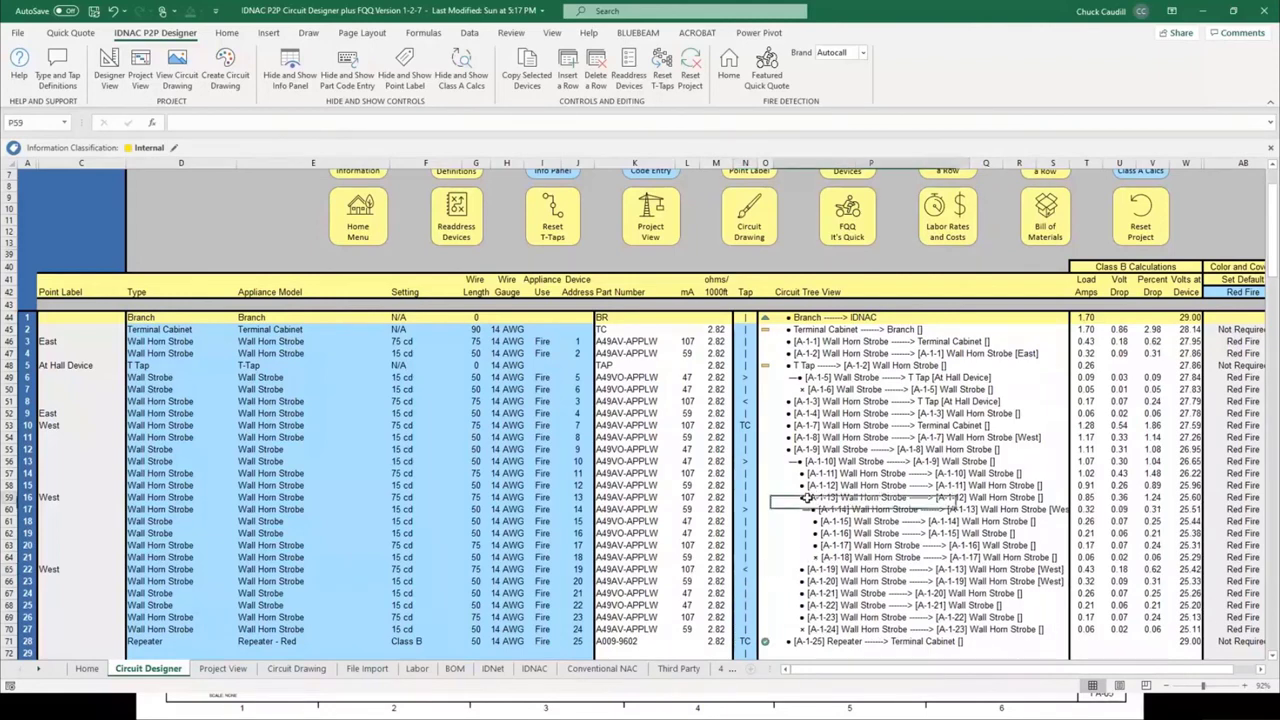
# Set the tap of the West wall horn strobe in row 22 to << so it connects before the last two tap-out levels.
pyautogui.click(746, 569)
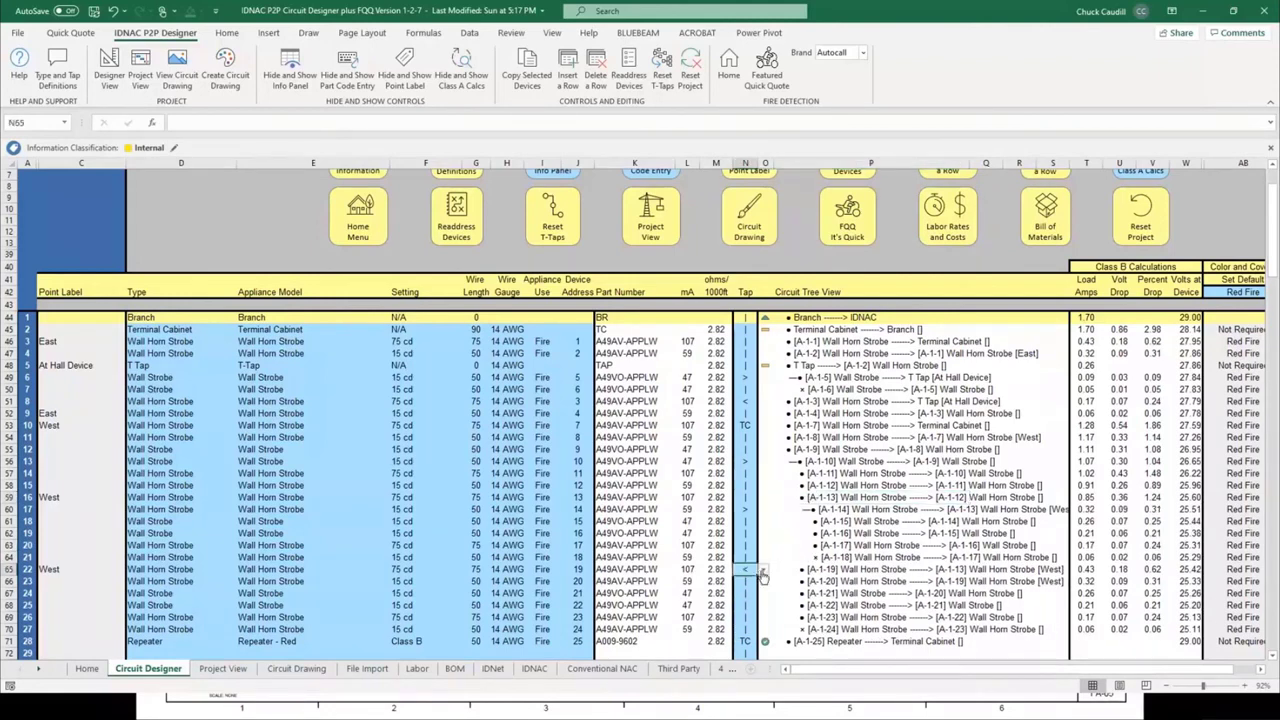
pyautogui.click(762, 577)
pyautogui.click(749, 597)
pyautogui.click(790, 569)
pyautogui.click(792, 449)
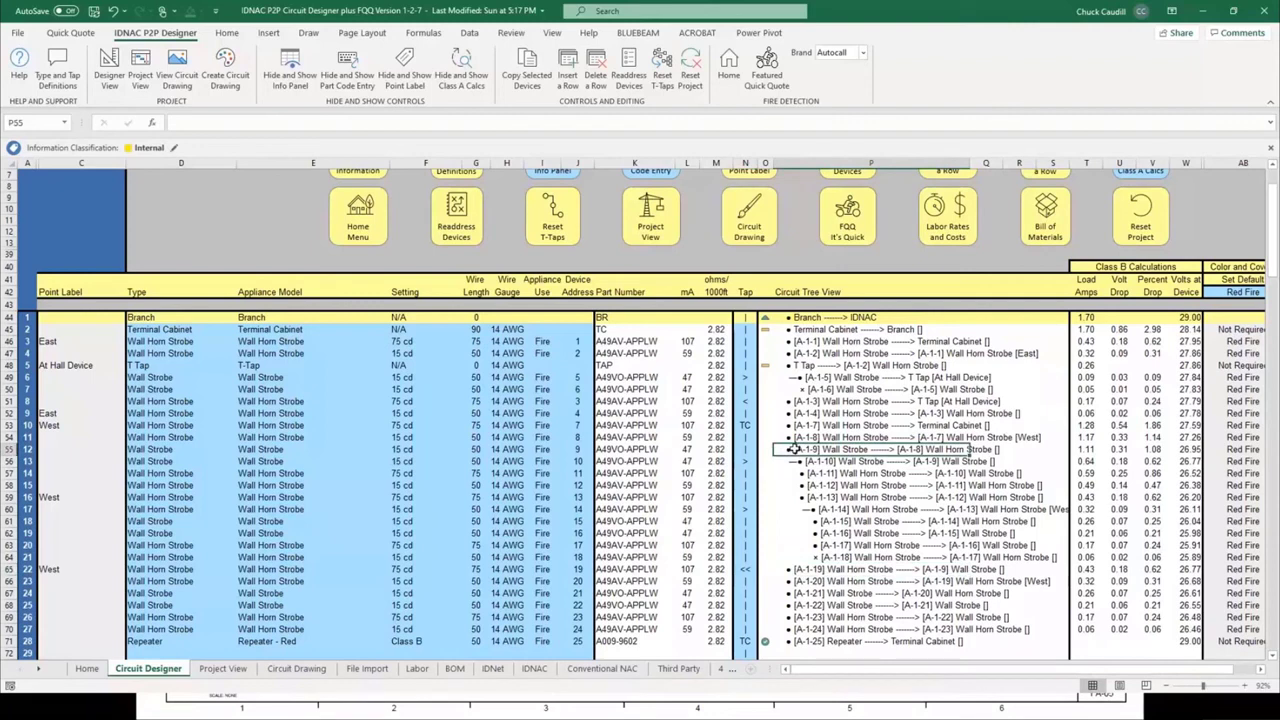
pyautogui.click(577, 451)
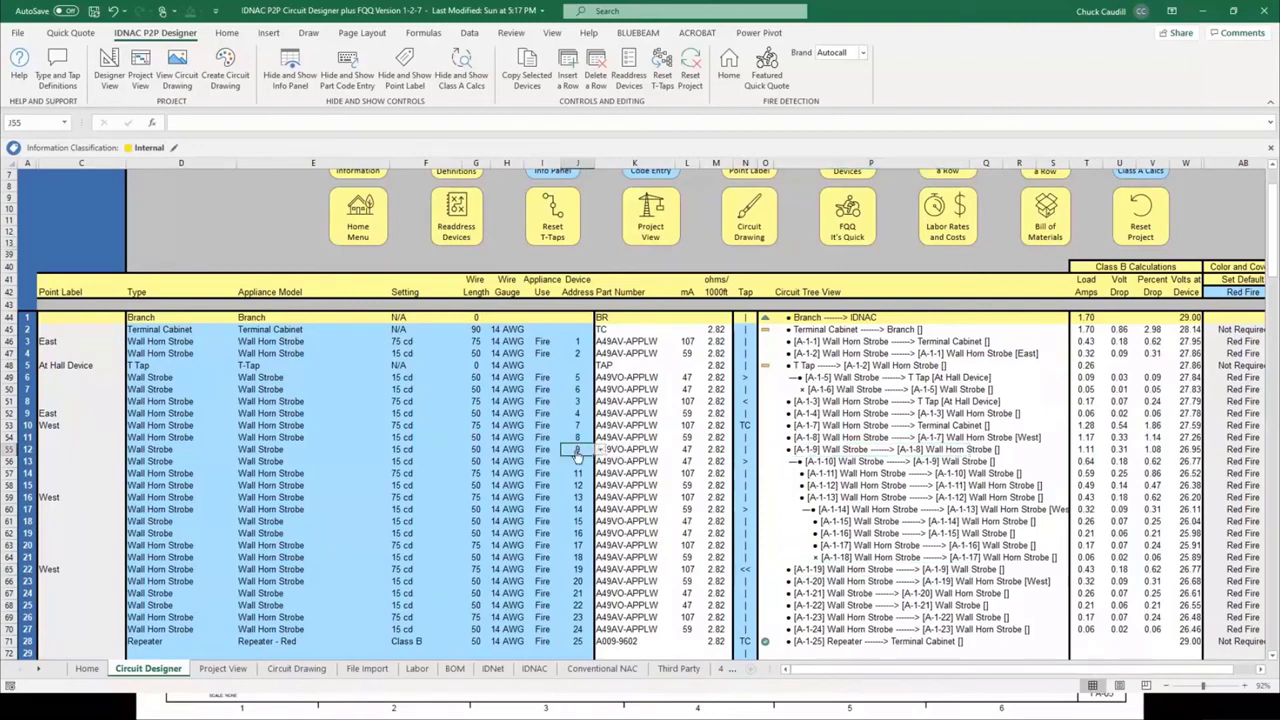
pyautogui.click(836, 571)
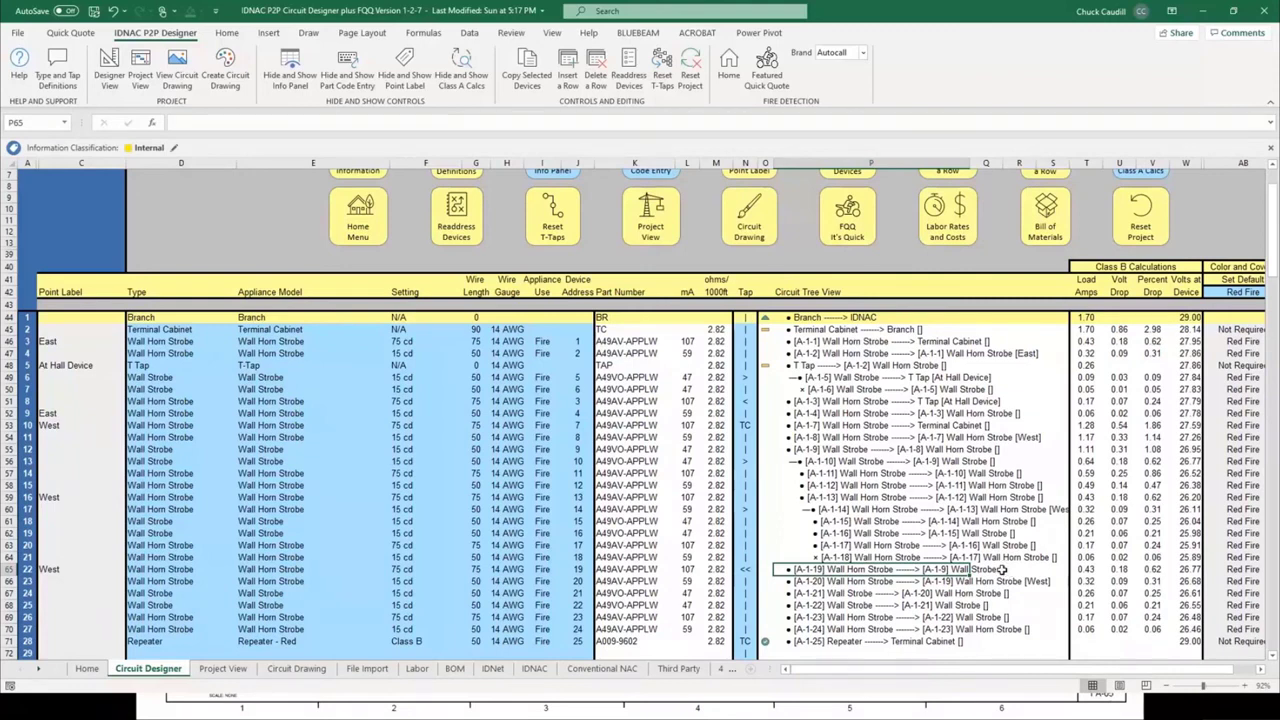
# Set the tap of the West wall horn strobe in row 22 to Root so it connects to the last root-level device.
pyautogui.click(745, 569)
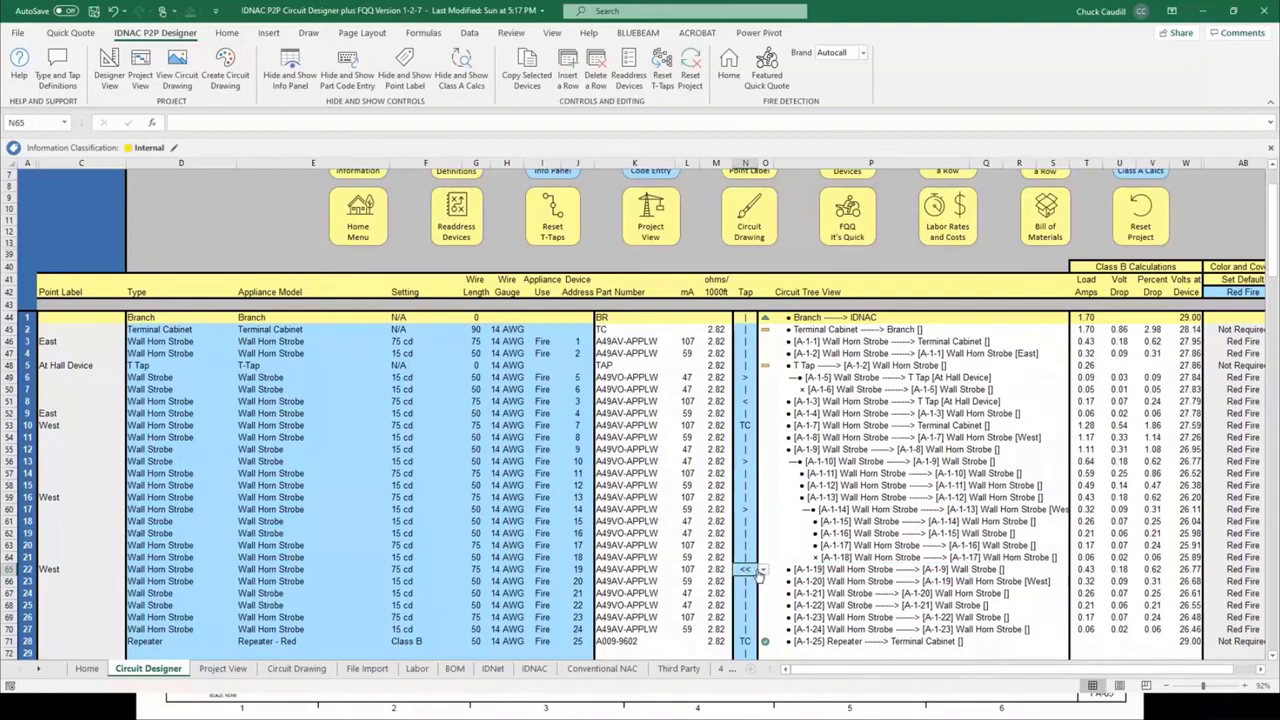
pyautogui.click(760, 570)
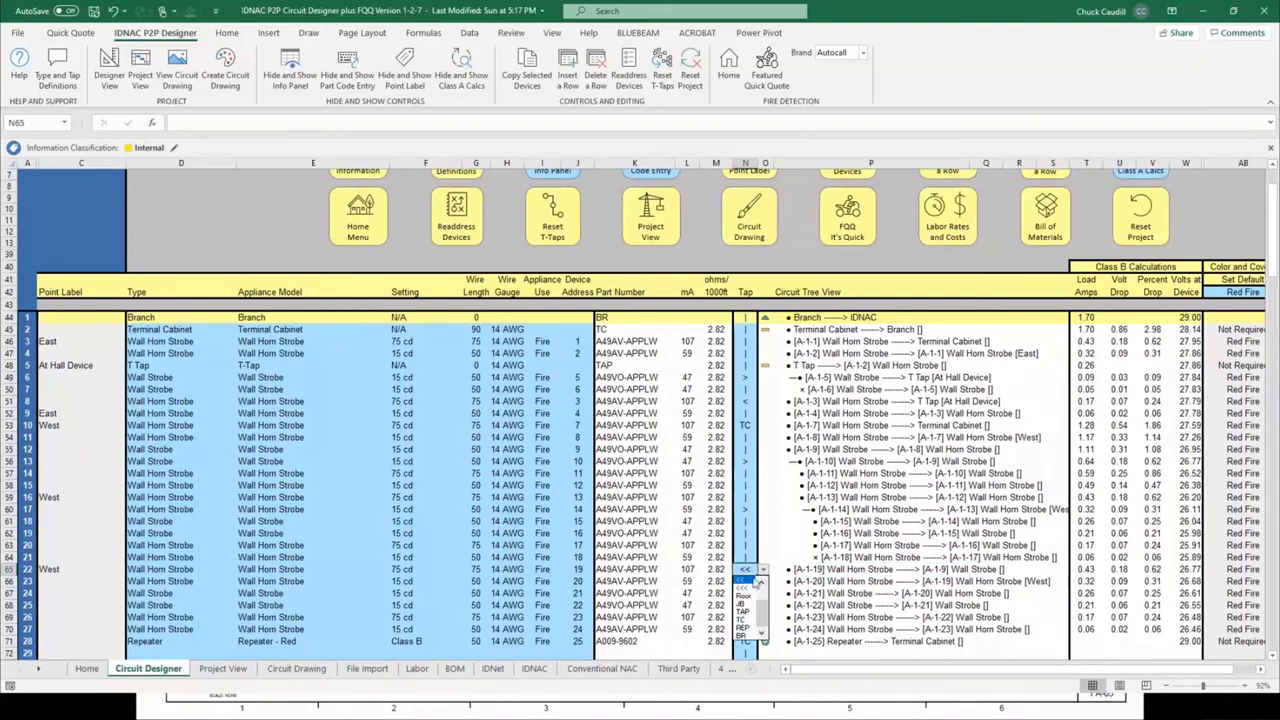
pyautogui.scroll(2, 748, 590)
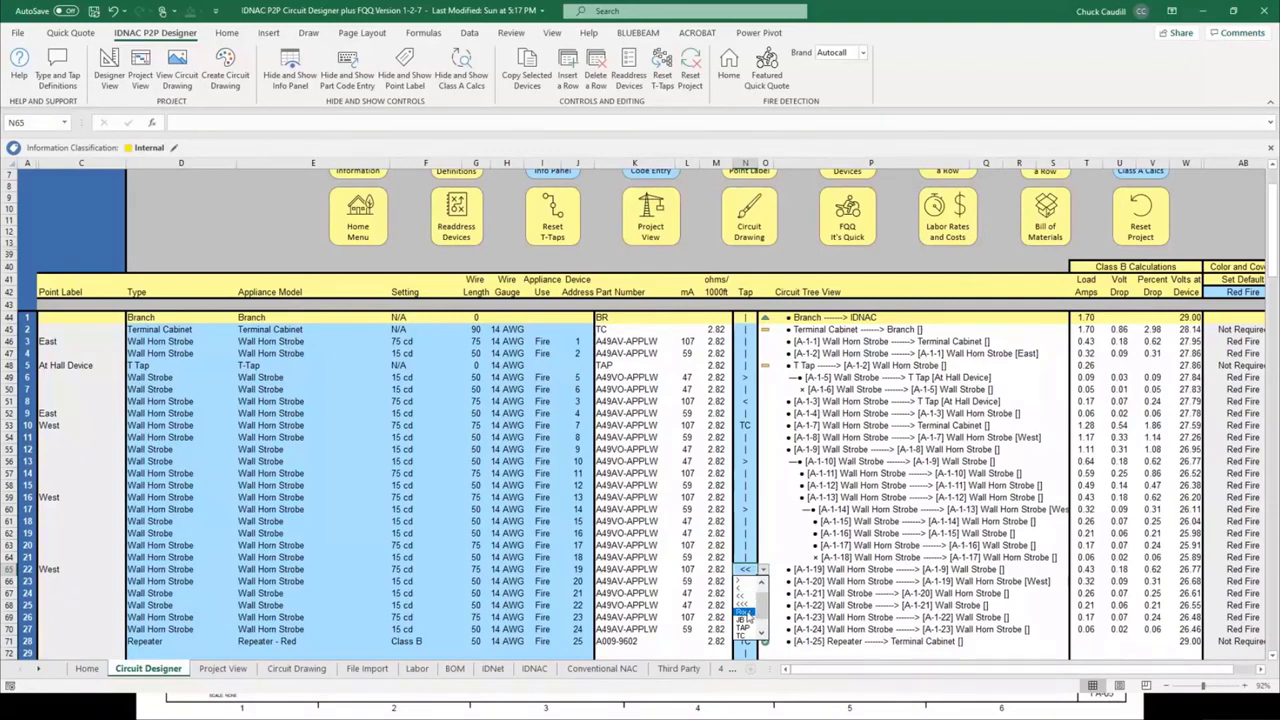
pyautogui.click(748, 613)
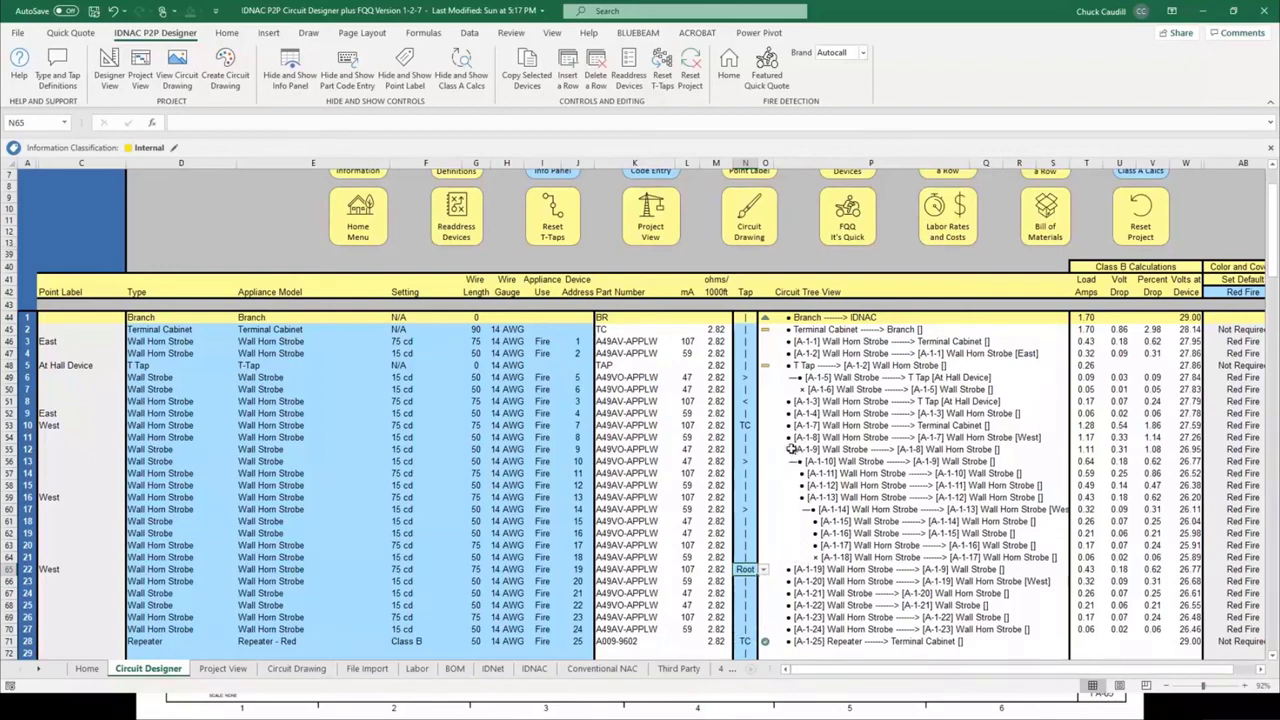
pyautogui.click(762, 570)
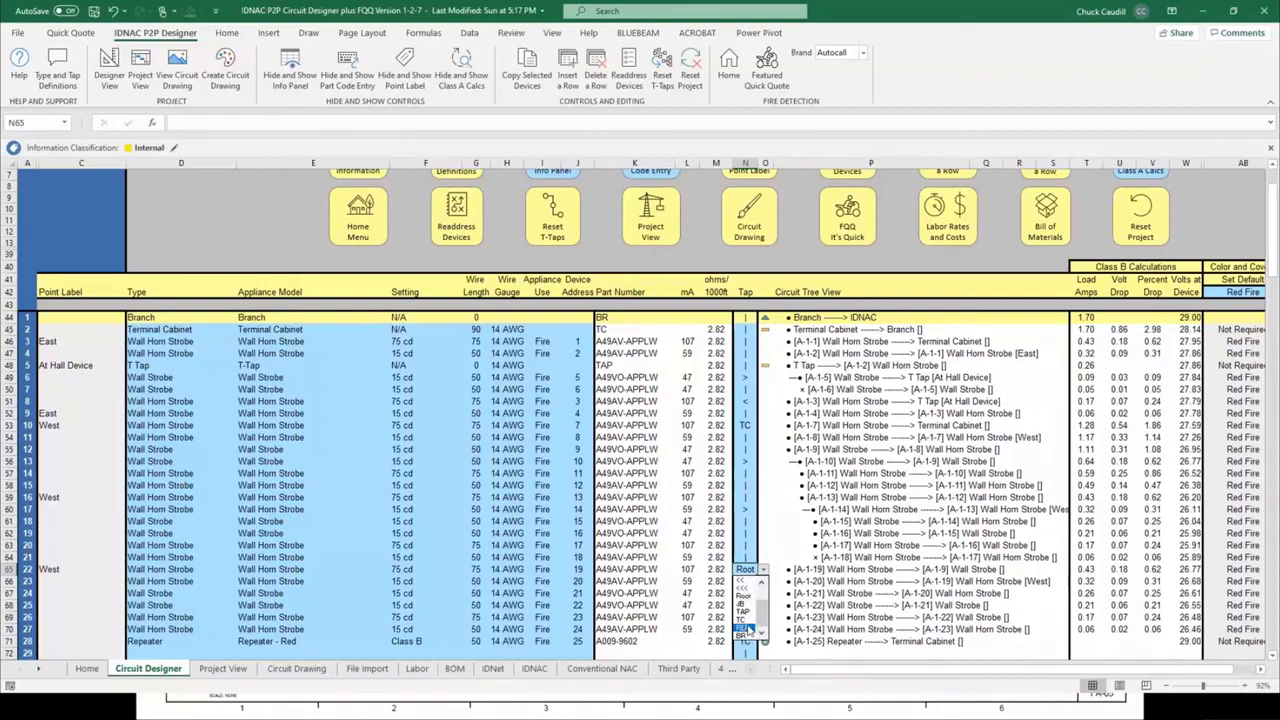
pyautogui.press('Escape')
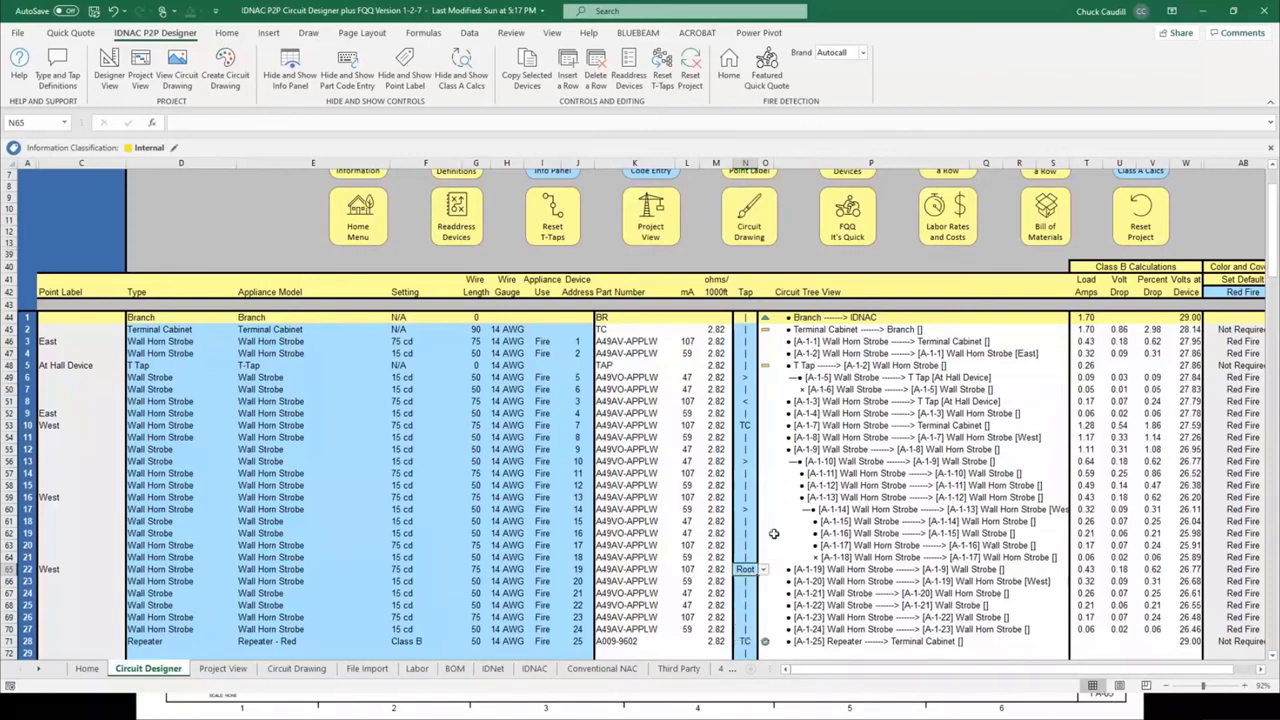